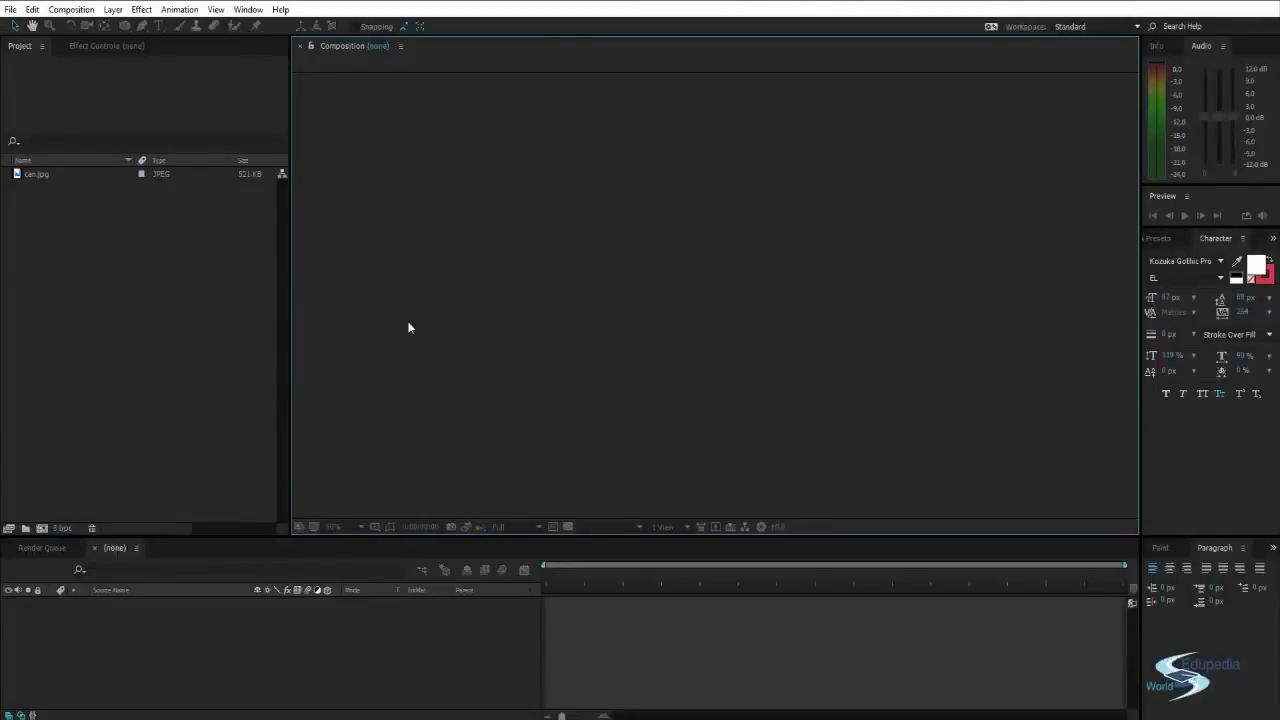
Preview the can.jpg footage and create a new composition from it.
{"action": "double_click", "coordinate": [59, 174]}
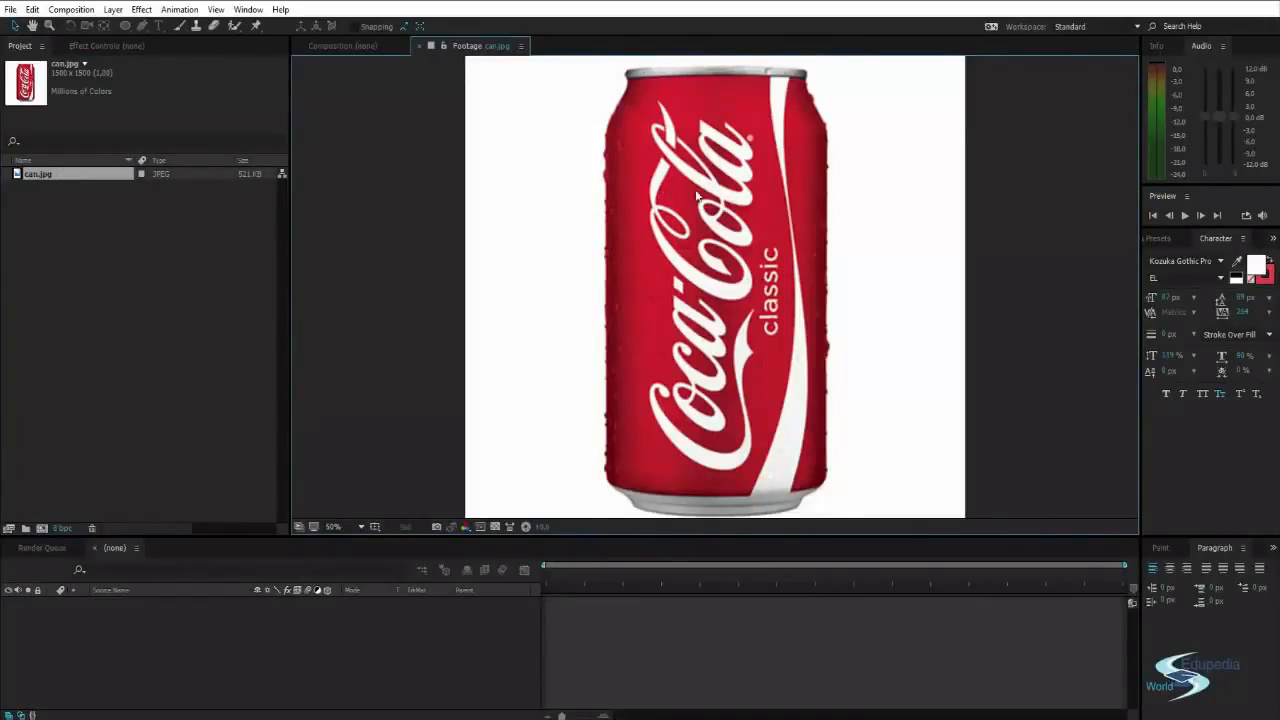
{"action": "left_click", "coordinate": [47, 176]}
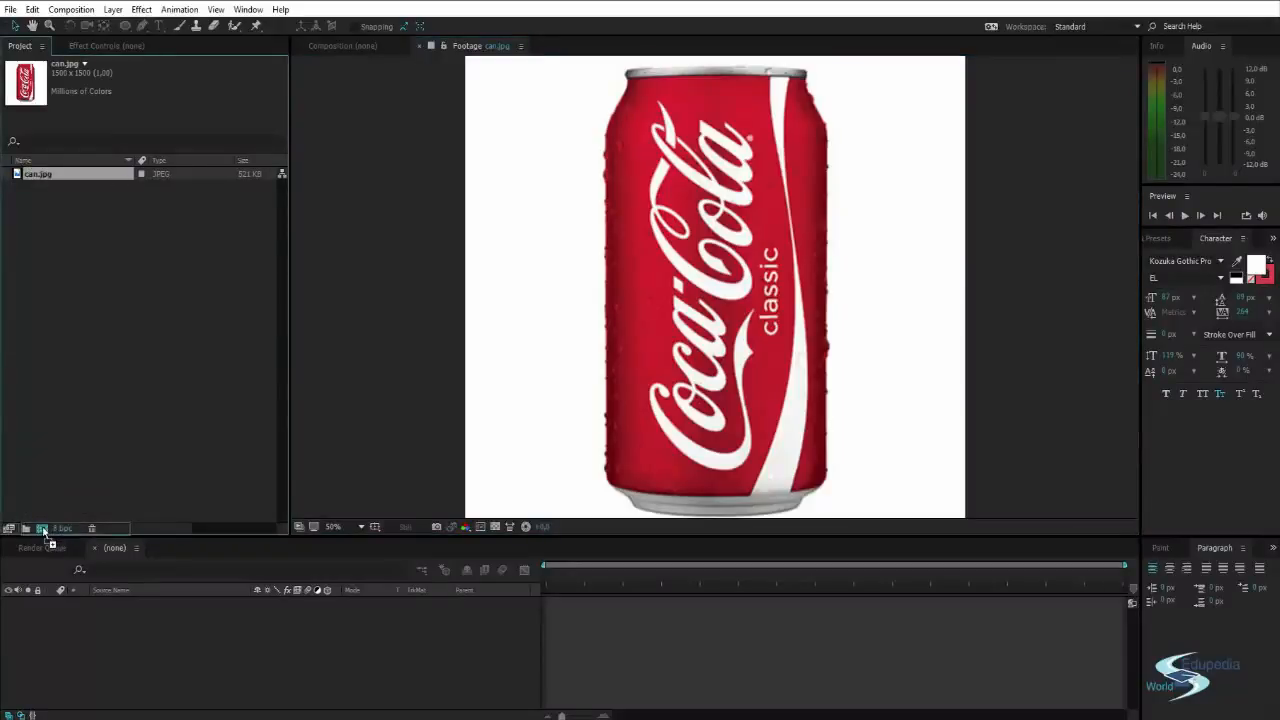
{"action": "left_click_drag", "start_coordinate": [44, 532], "coordinate": [43, 530]}
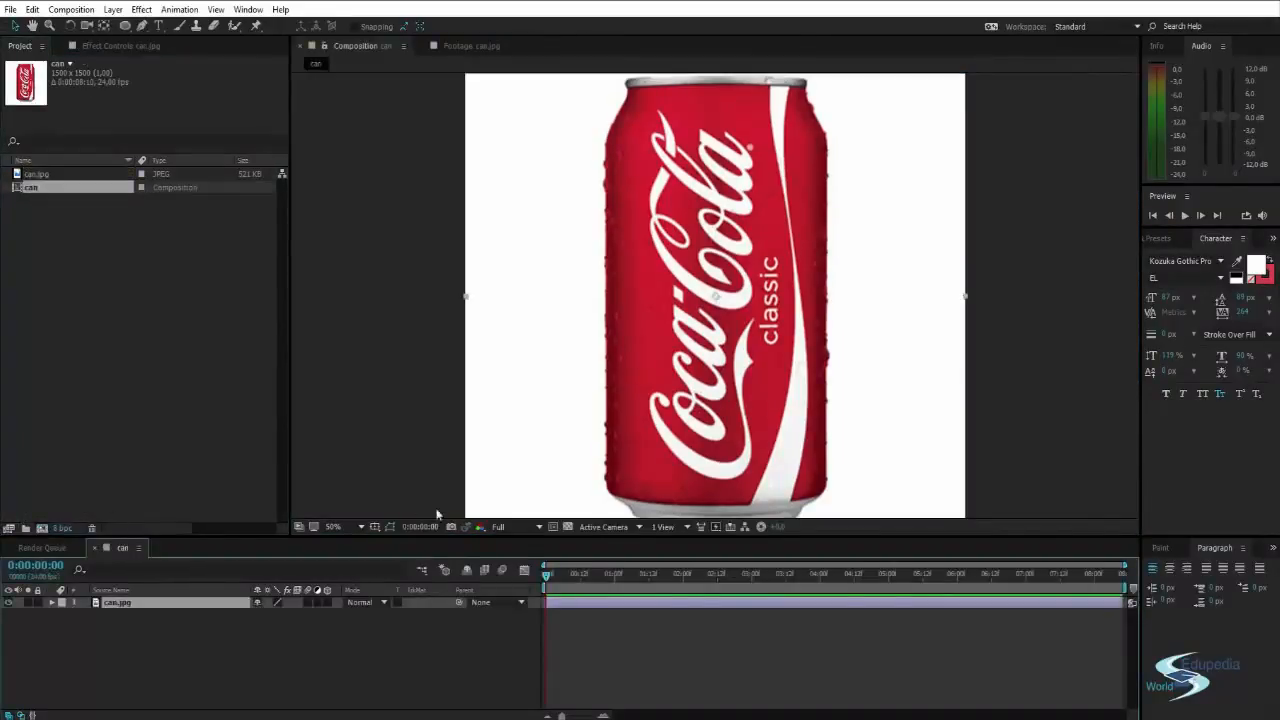
Examine the can's edges up close, checking the upper shoulder and the water droplets along the right side.
{"action": "left_click_drag", "start_coordinate": [478, 538], "coordinate": [480, 541]}
{"action": "scroll", "coordinate": [661, 379], "scroll_direction": "down", "scroll_amount": 2}
{"action": "left_click_drag", "start_coordinate": [661, 366], "coordinate": [618, 467]}
{"action": "scroll", "coordinate": [604, 372], "scroll_direction": "up", "scroll_amount": 2}
{"action": "scroll", "coordinate": [660, 188], "scroll_direction": "up", "scroll_amount": 2}
{"action": "left_click_drag", "start_coordinate": [652, 180], "coordinate": [597, 424]}
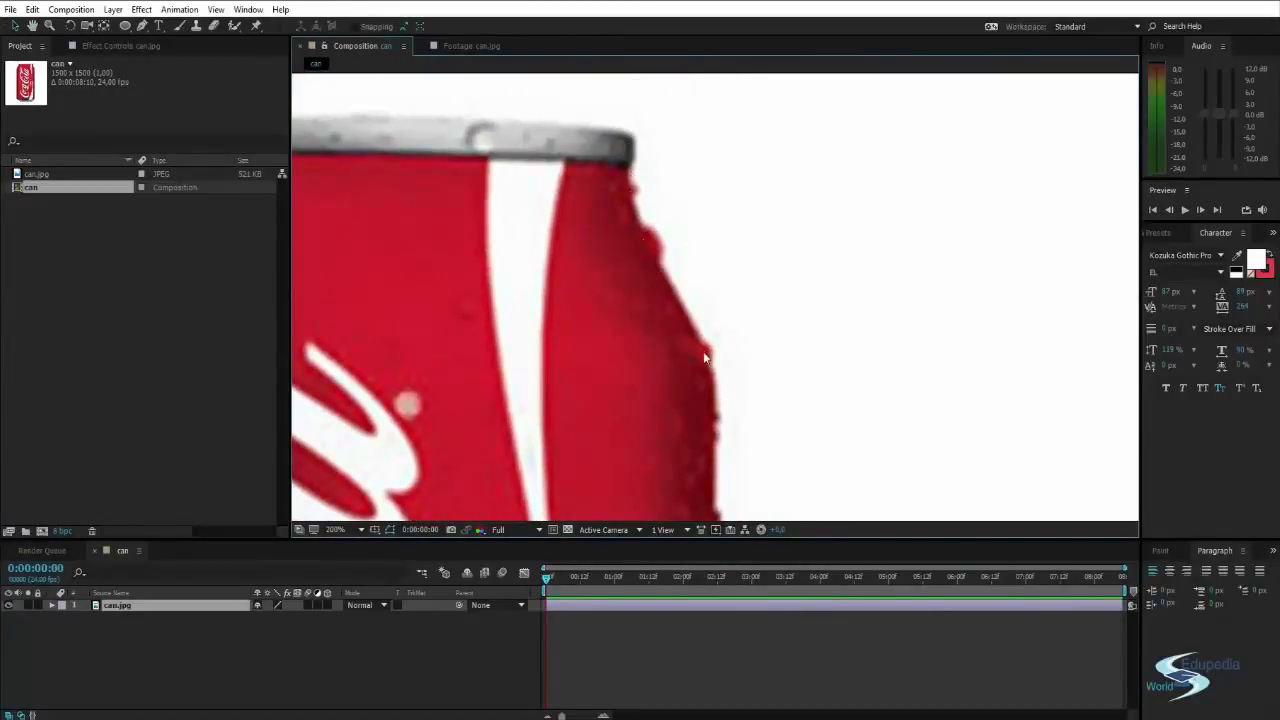
{"action": "scroll", "coordinate": [703, 358], "scroll_direction": "down", "scroll_amount": 2}
{"action": "left_click_drag", "start_coordinate": [702, 372], "coordinate": [606, 178]}
{"action": "scroll", "coordinate": [611, 358], "scroll_direction": "up", "scroll_amount": 2}
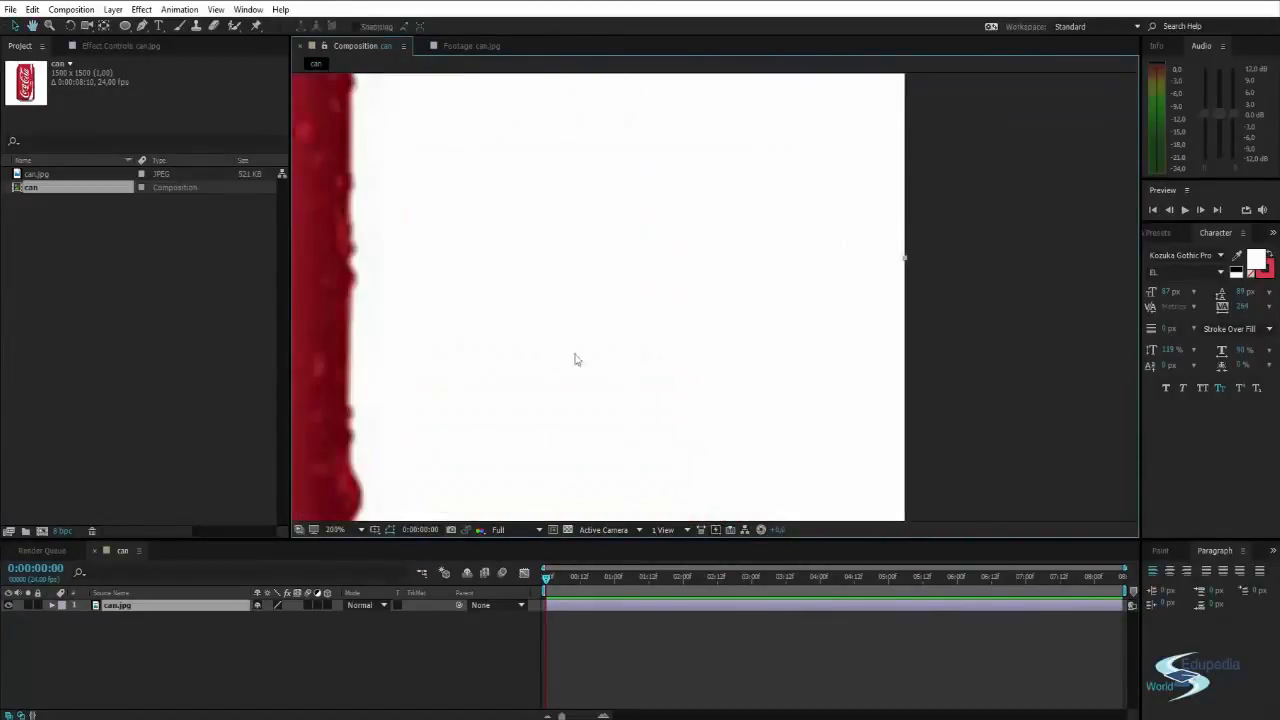
{"action": "left_click_drag", "start_coordinate": [505, 331], "coordinate": [744, 222]}
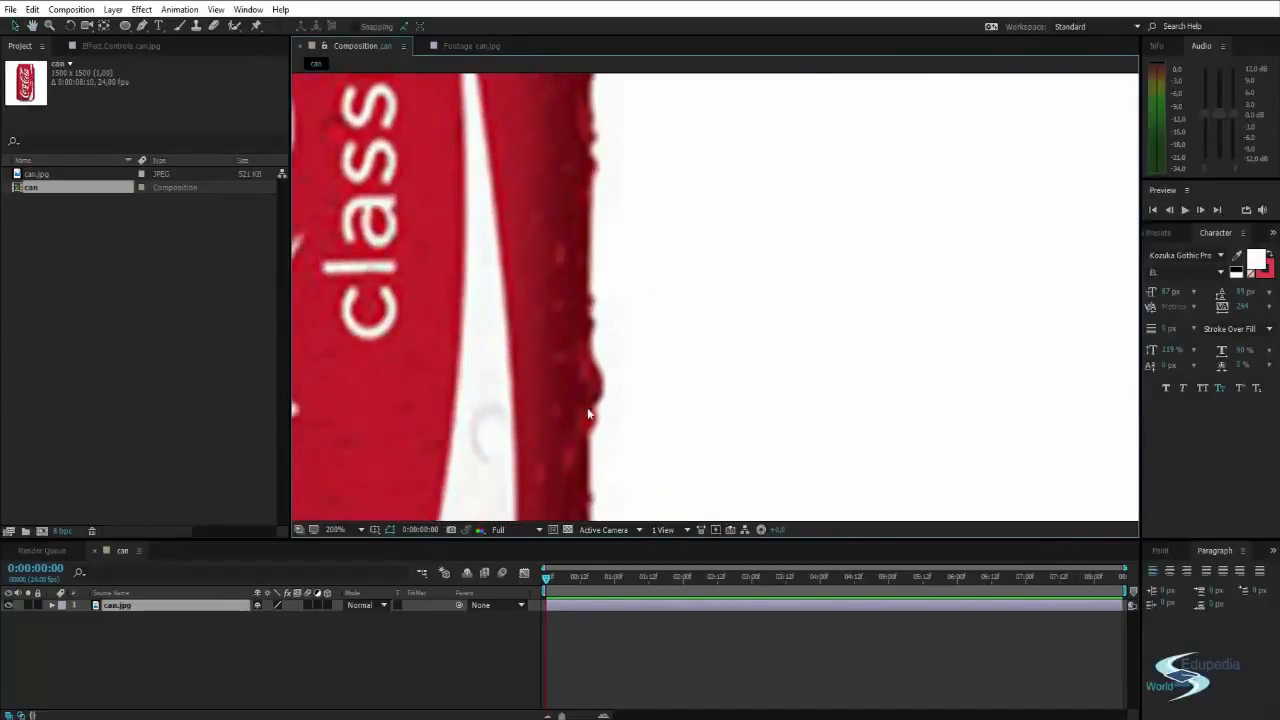
{"action": "left_click_drag", "start_coordinate": [586, 457], "coordinate": [652, 342]}
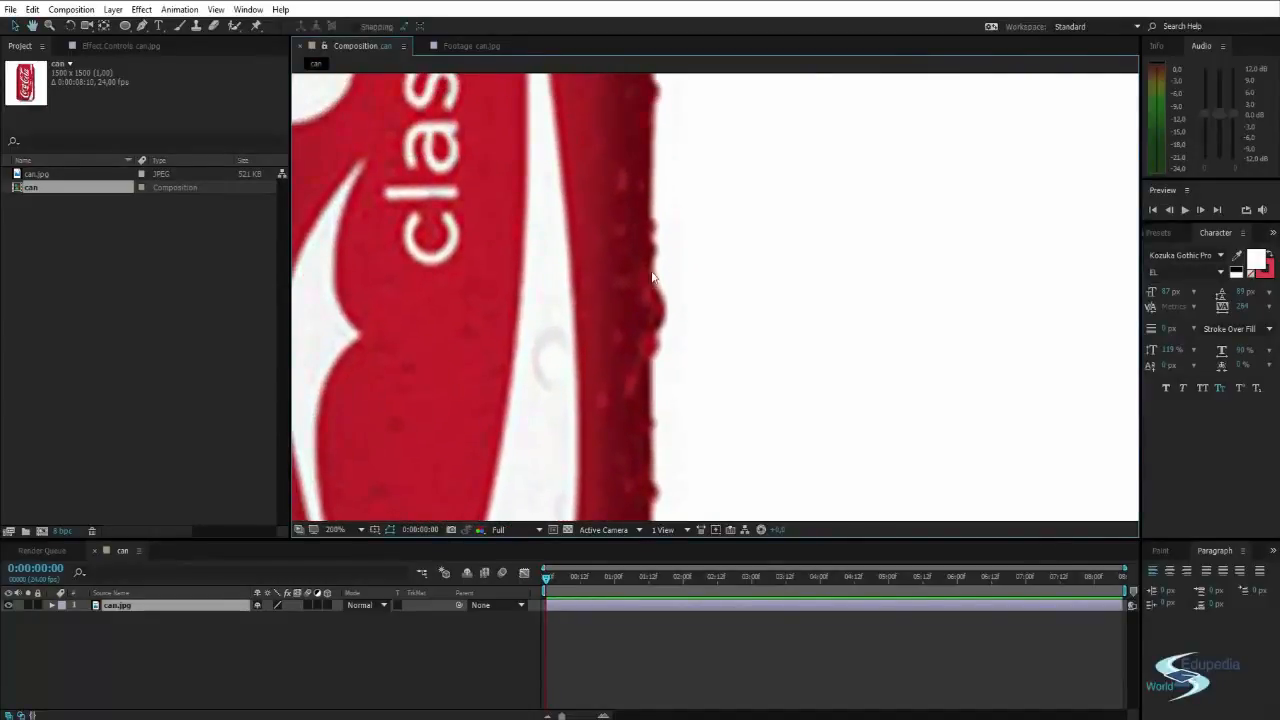
{"action": "scroll", "coordinate": [641, 375], "scroll_direction": "down", "scroll_amount": 2}
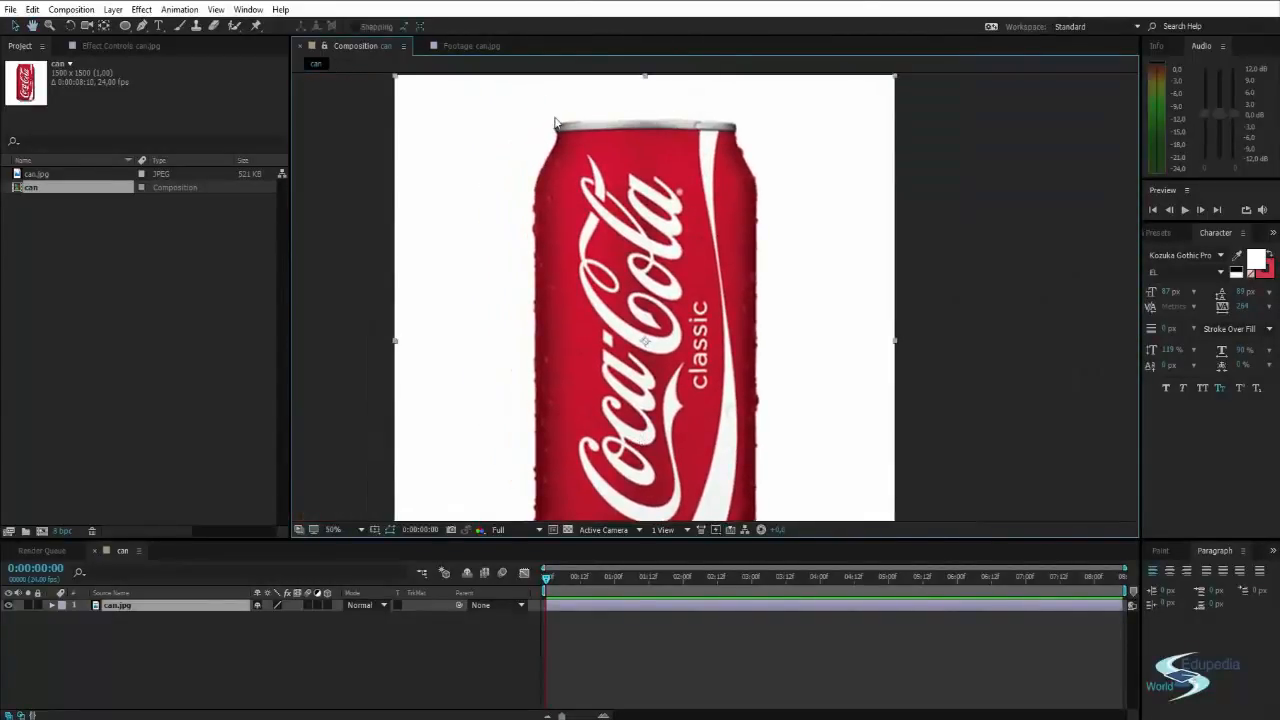
Look over the can's whole outline against the white background, from the lid down to the base.
{"action": "left_click_drag", "start_coordinate": [603, 320], "coordinate": [608, 246]}
{"action": "left_click_drag", "start_coordinate": [782, 208], "coordinate": [749, 270]}
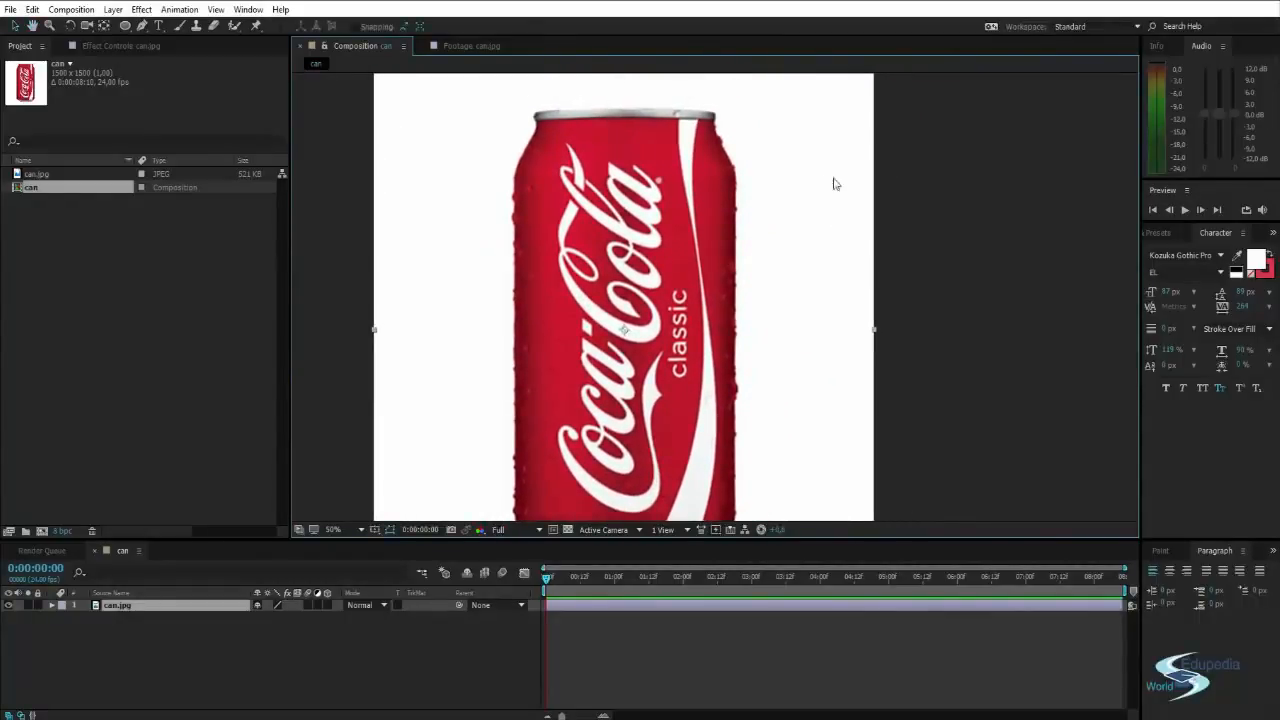
{"action": "left_click_drag", "start_coordinate": [754, 218], "coordinate": [741, 229]}
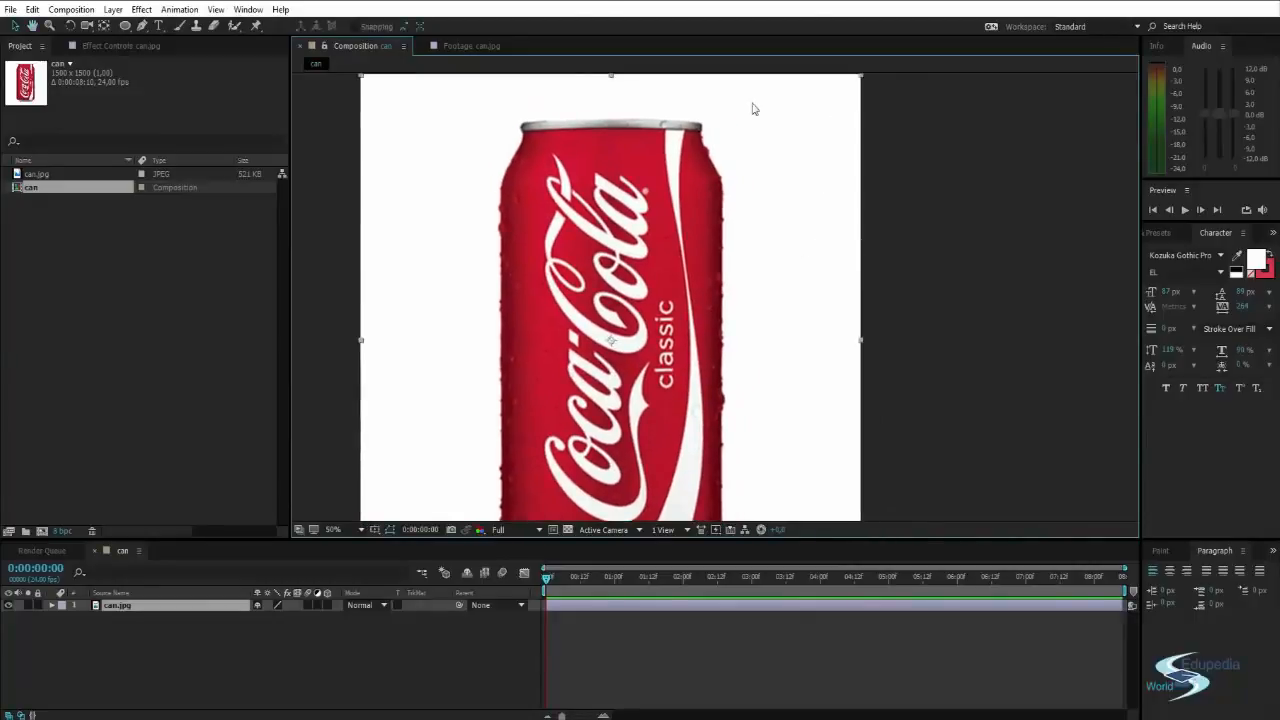
{"action": "left_click_drag", "start_coordinate": [754, 109], "coordinate": [749, 70]}
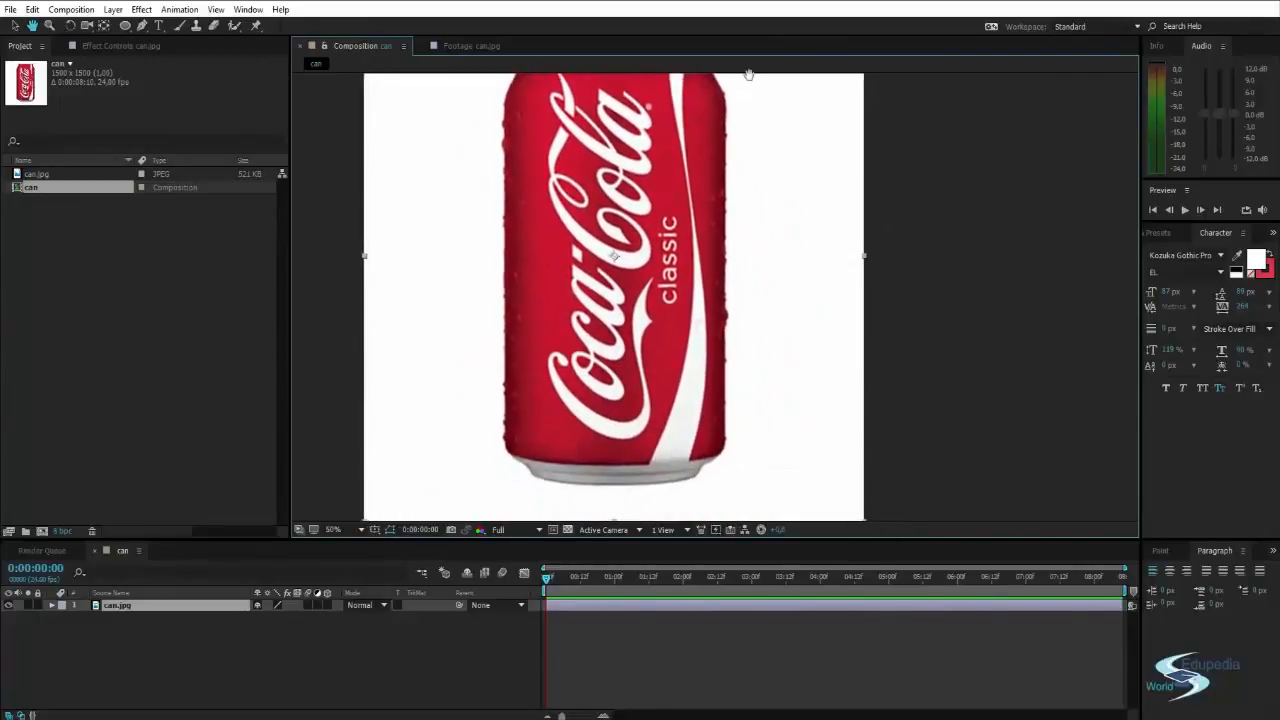
{"action": "left_click_drag", "start_coordinate": [714, 328], "coordinate": [741, 342]}
{"action": "scroll", "coordinate": [734, 337], "scroll_direction": "down", "scroll_amount": 1}
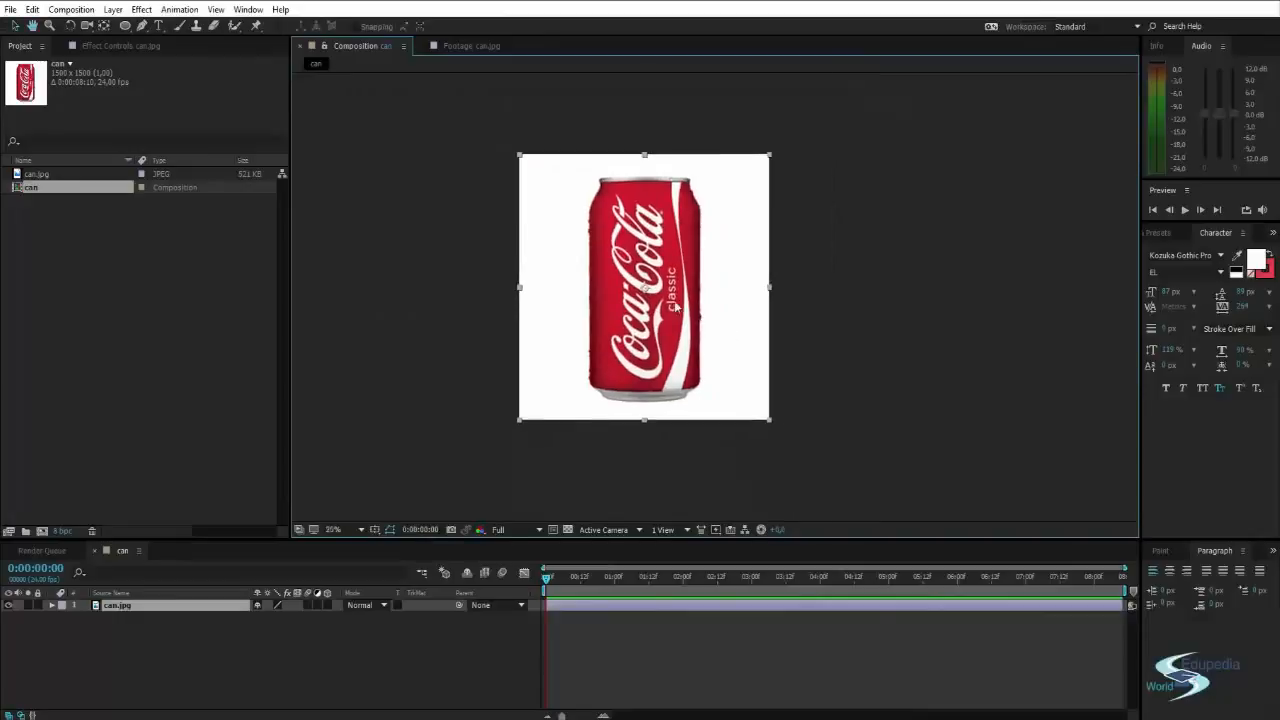
{"action": "scroll", "coordinate": [674, 315], "scroll_direction": "up", "scroll_amount": 1}
{"action": "left_click_drag", "start_coordinate": [623, 274], "coordinate": [642, 269]}
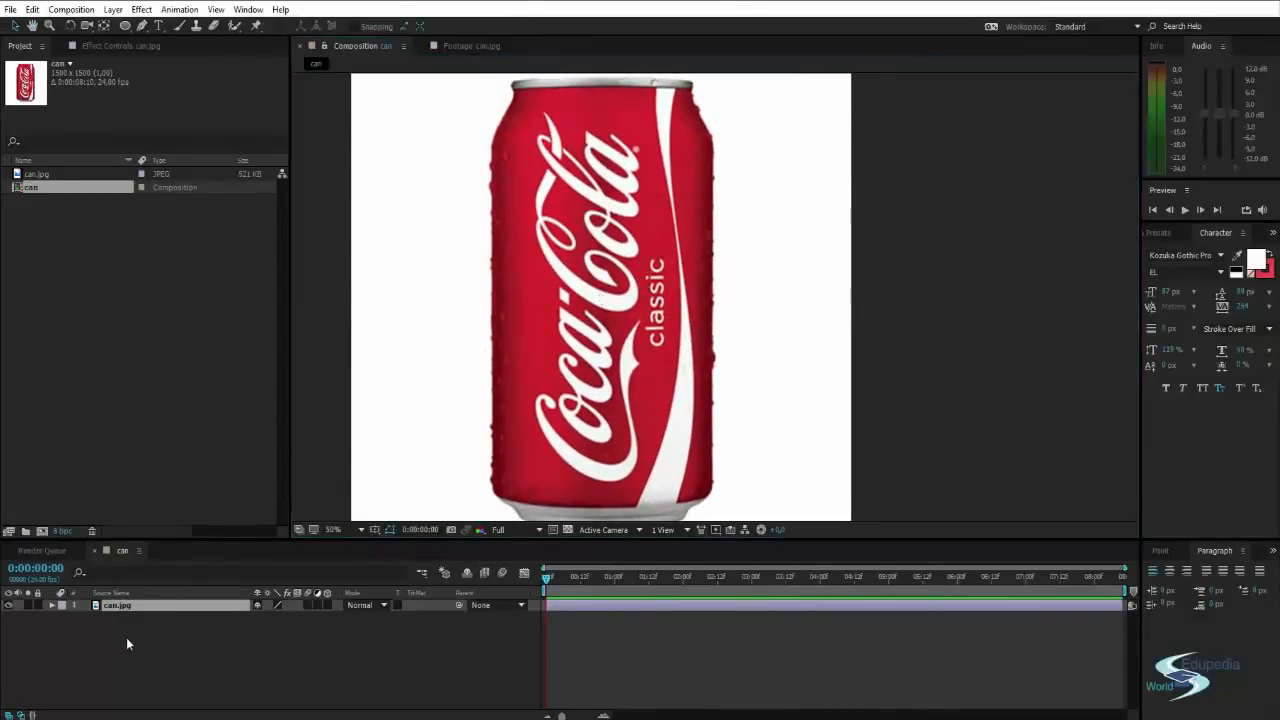
{"action": "scroll", "coordinate": [528, 354], "scroll_direction": "down", "scroll_amount": 1}
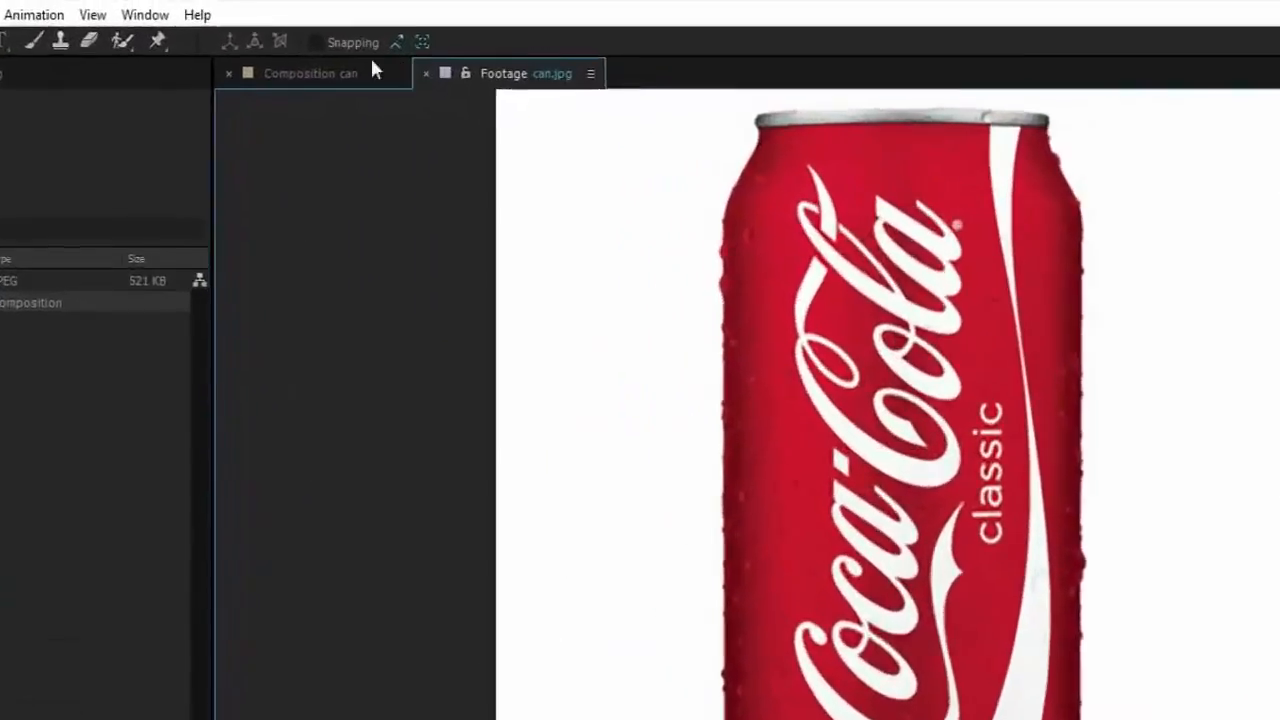
In the can composition, start a Pen tool mask at the can's lower-left corner and trace the curve down to the bottom rim.
{"action": "left_click", "coordinate": [362, 46]}
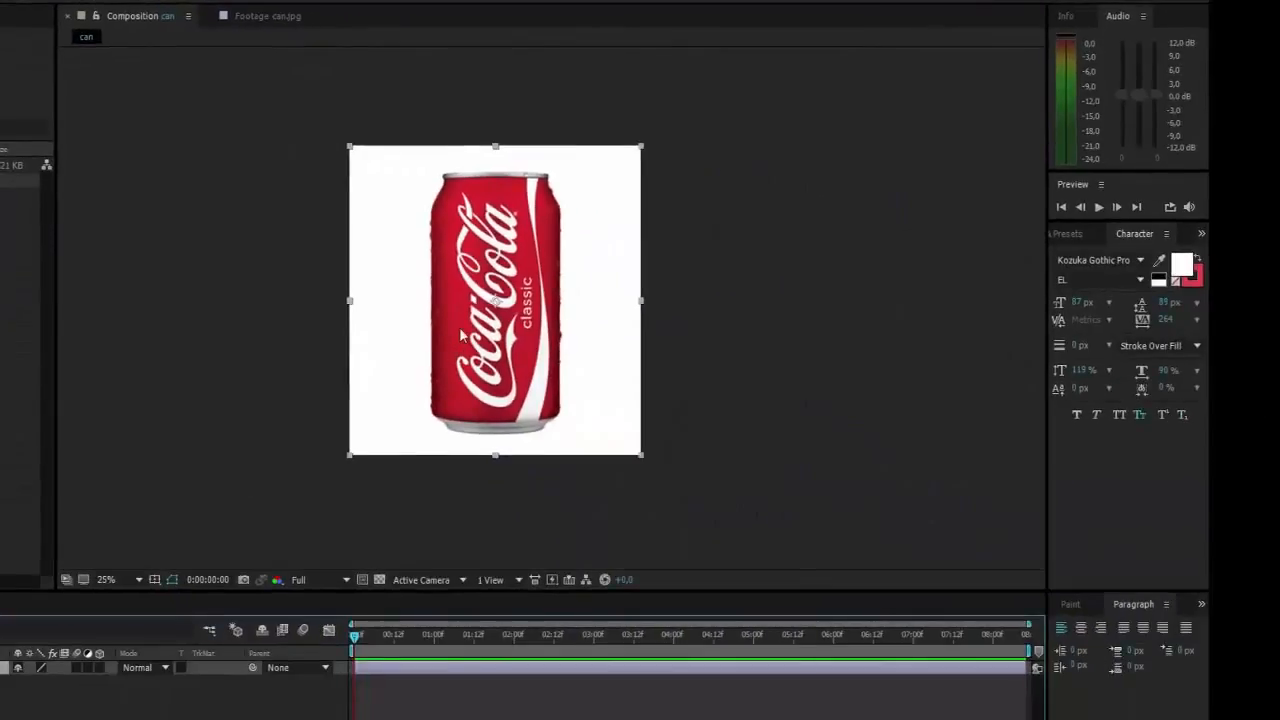
{"action": "scroll", "coordinate": [461, 336], "scroll_direction": "up", "scroll_amount": 1}
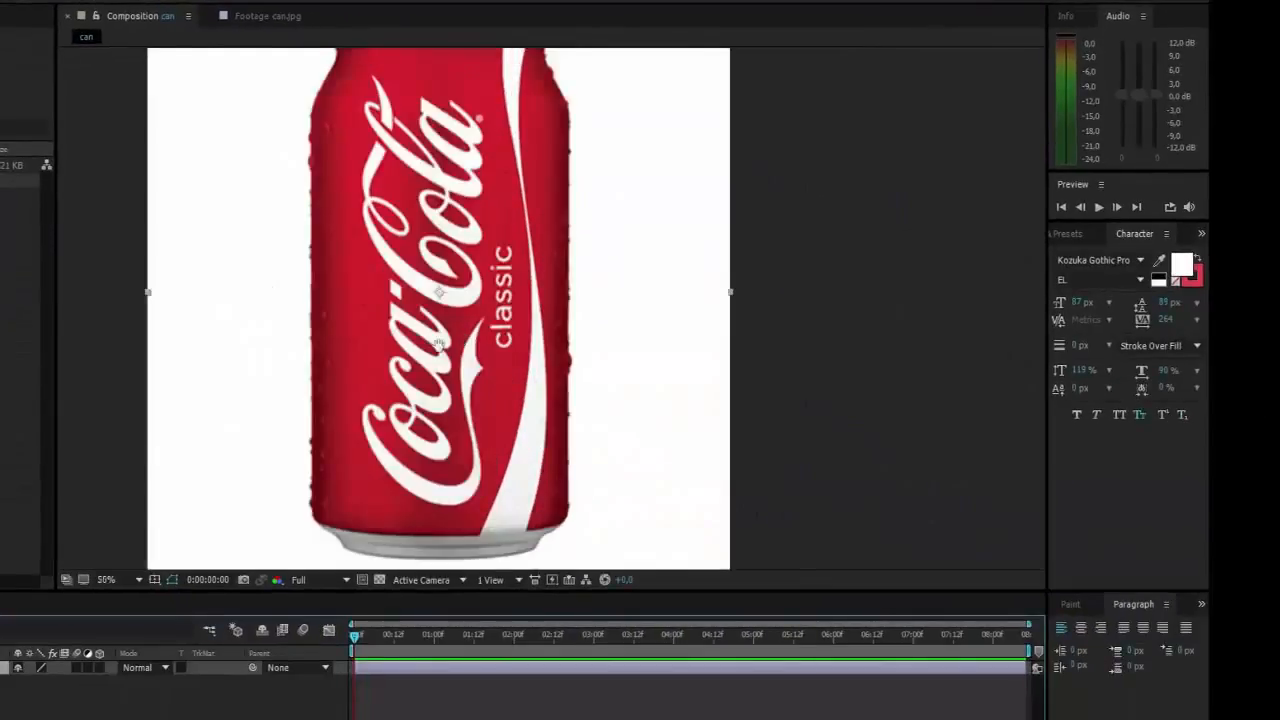
{"action": "key", "text": "g"}
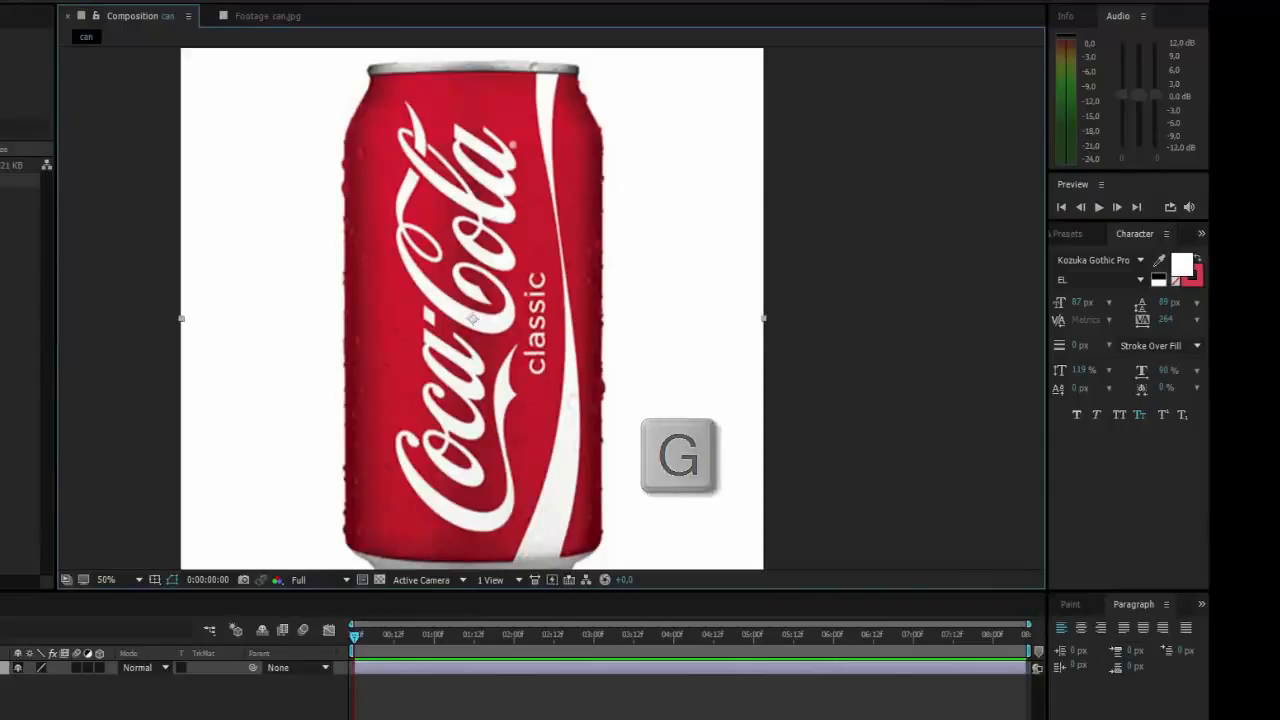
{"action": "scroll", "coordinate": [405, 130], "scroll_direction": "up", "scroll_amount": 1}
{"action": "mouse_move", "coordinate": [247, 124]}
{"action": "left_mouse_down"}
{"action": "mouse_move", "coordinate": [452, 372]}
{"action": "mouse_move", "coordinate": [431, 316]}
{"action": "mouse_move", "coordinate": [471, 189]}
{"action": "mouse_move", "coordinate": [441, 80]}
{"action": "left_mouse_up"}
{"action": "mouse_move", "coordinate": [436, 361]}
{"action": "left_mouse_down"}
{"action": "mouse_move", "coordinate": [424, 136]}
{"action": "mouse_move", "coordinate": [446, 244]}
{"action": "left_mouse_up"}
{"action": "scroll", "coordinate": [355, 415], "scroll_direction": "up", "scroll_amount": 2}
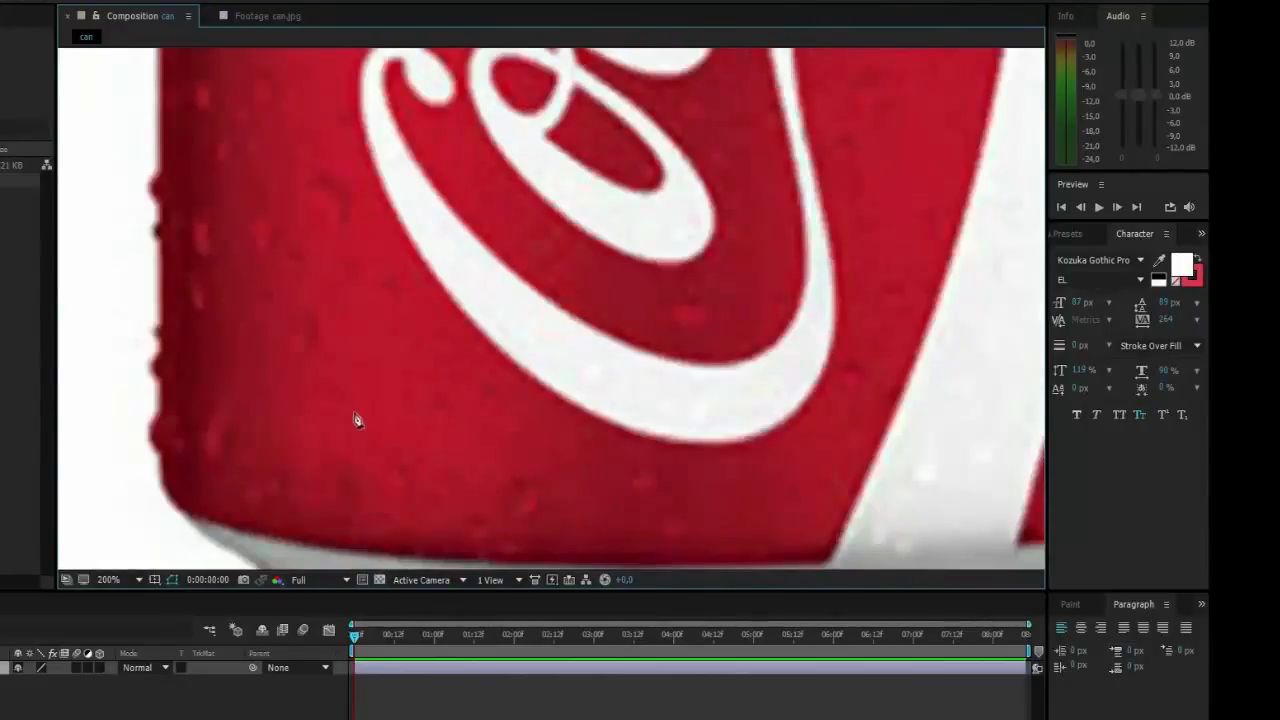
{"action": "left_click_drag", "start_coordinate": [297, 308], "coordinate": [308, 329]}
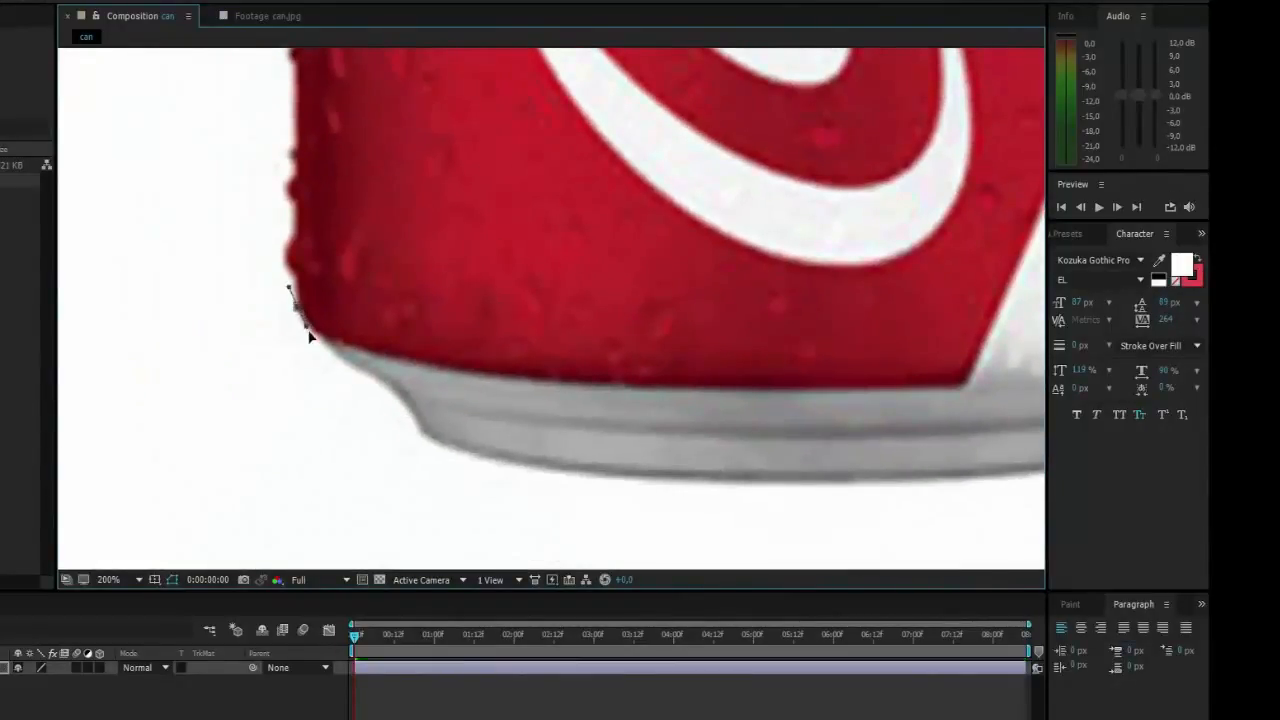
{"action": "left_click_drag", "start_coordinate": [356, 366], "coordinate": [378, 379]}
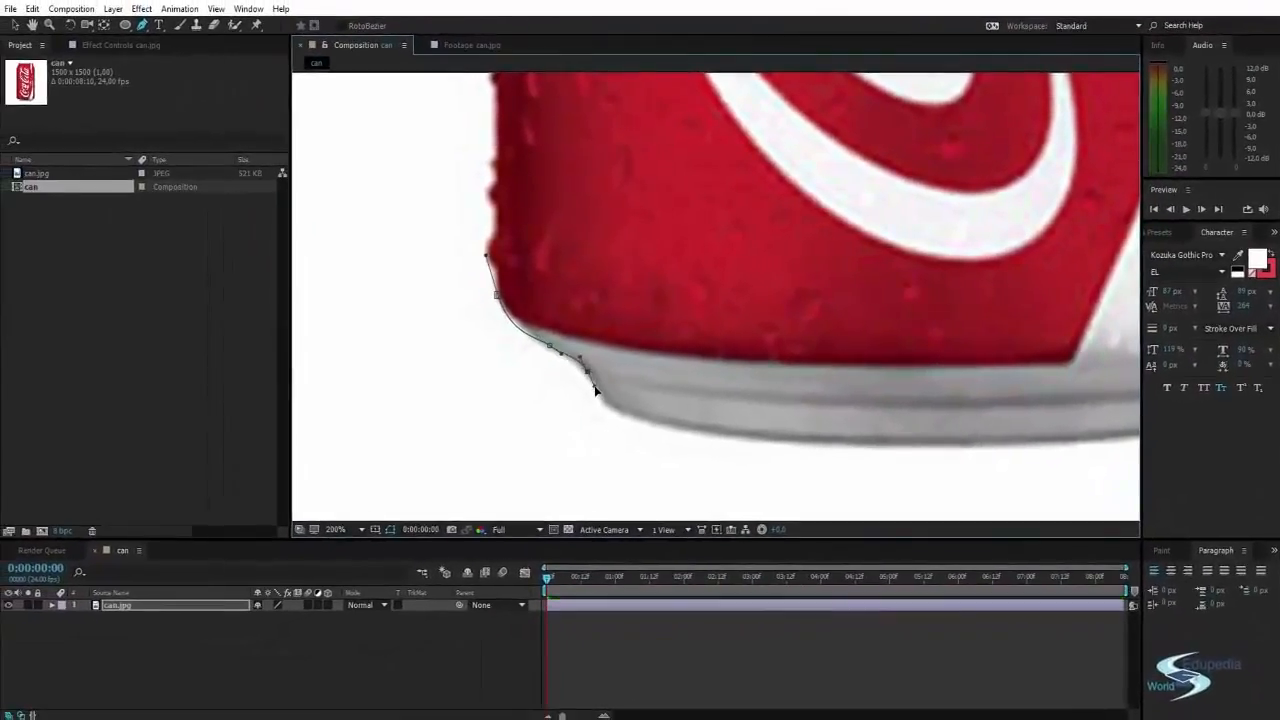
{"action": "left_click", "coordinate": [605, 406]}
Extend the mask path with curved points along the can's bottom rim toward its lower-right corner.
{"action": "left_click_drag", "start_coordinate": [778, 436], "coordinate": [577, 366]}
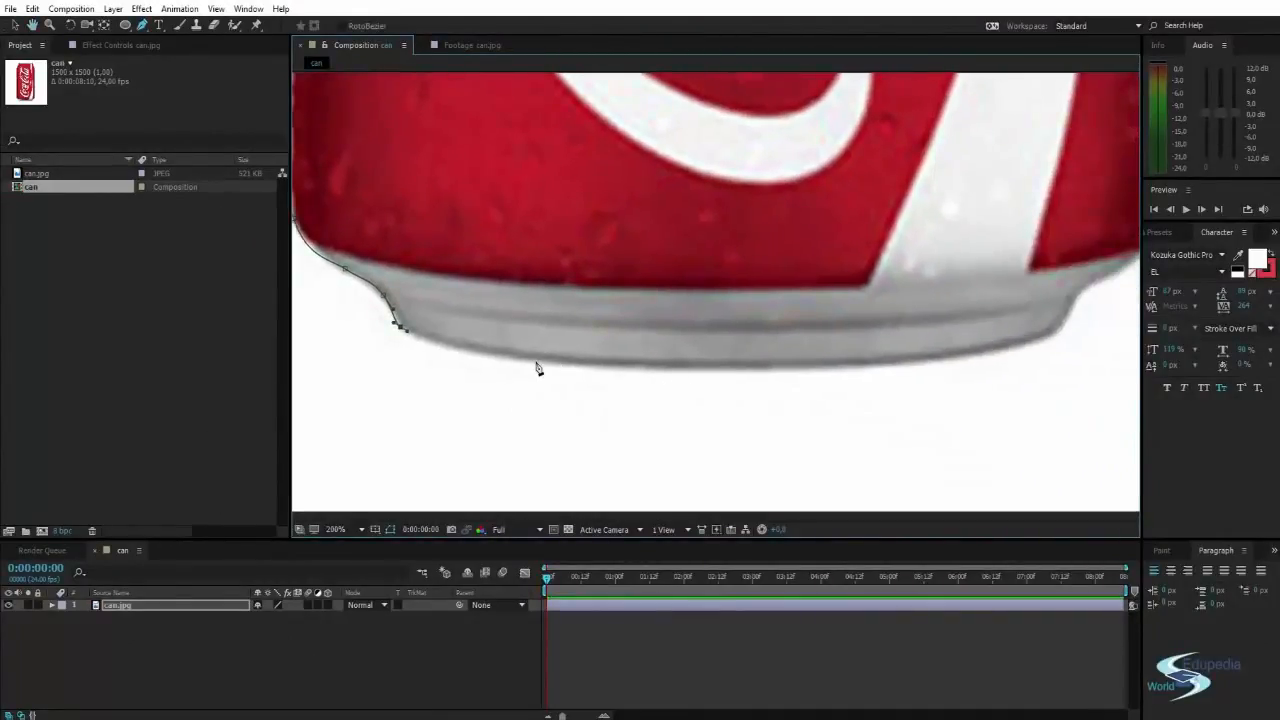
{"action": "left_click", "coordinate": [536, 363]}
{"action": "left_click", "coordinate": [597, 368]}
{"action": "left_click_drag", "start_coordinate": [714, 371], "coordinate": [691, 383]}
{"action": "left_click", "coordinate": [730, 379]}
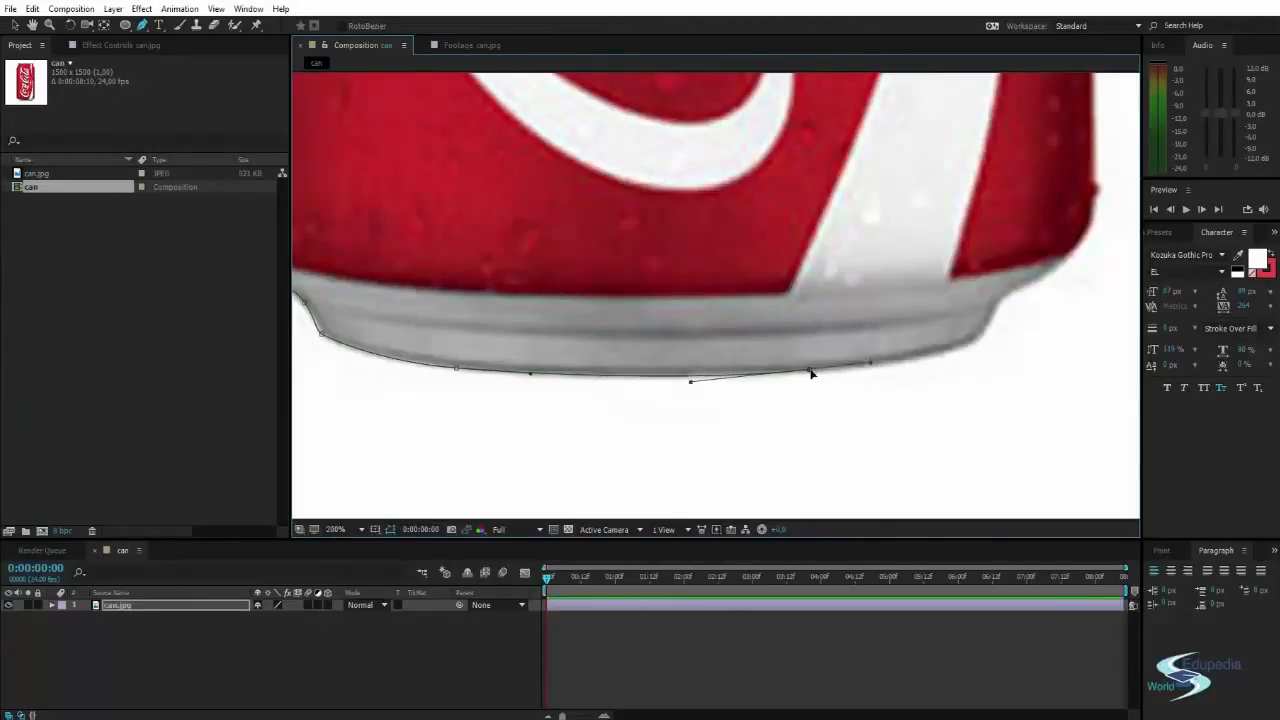
{"action": "left_click_drag", "start_coordinate": [811, 373], "coordinate": [818, 374]}
{"action": "left_click_drag", "start_coordinate": [973, 349], "coordinate": [783, 387]}
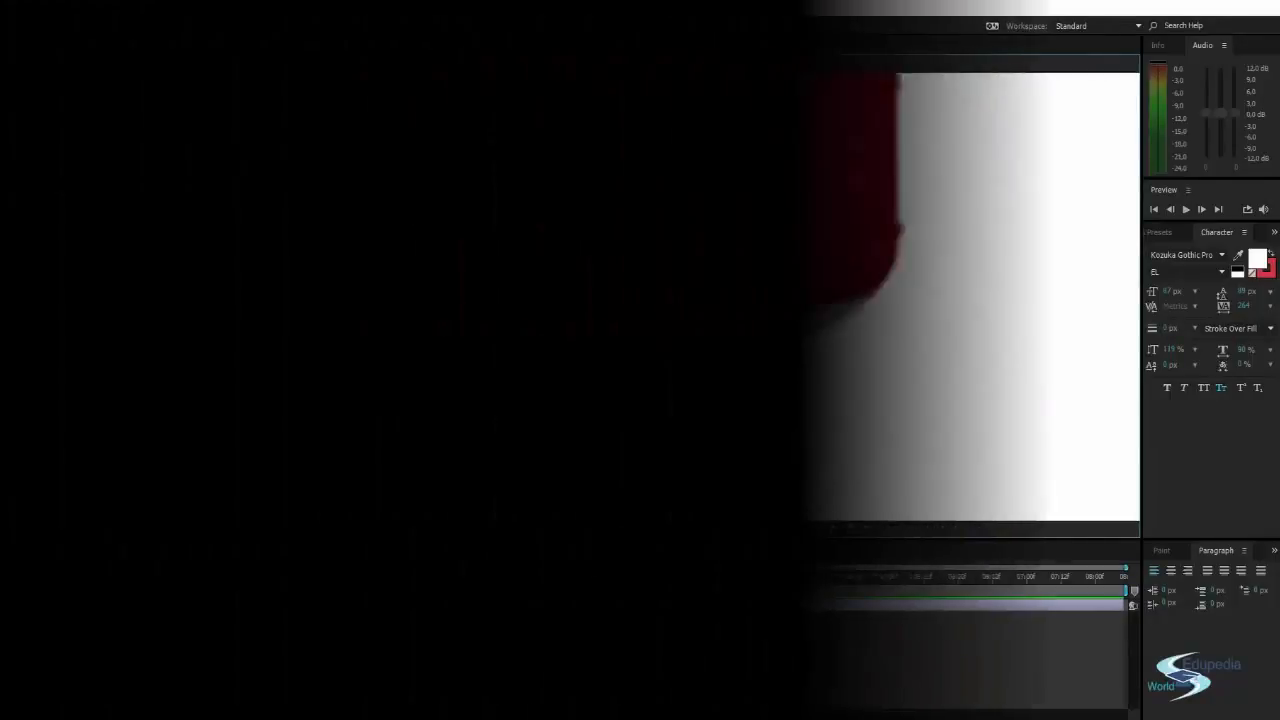
Trace the mask path from the left end of the top rim down around the can's left shoulder.
{"action": "left_click_drag", "start_coordinate": [690, 272], "coordinate": [635, 314]}
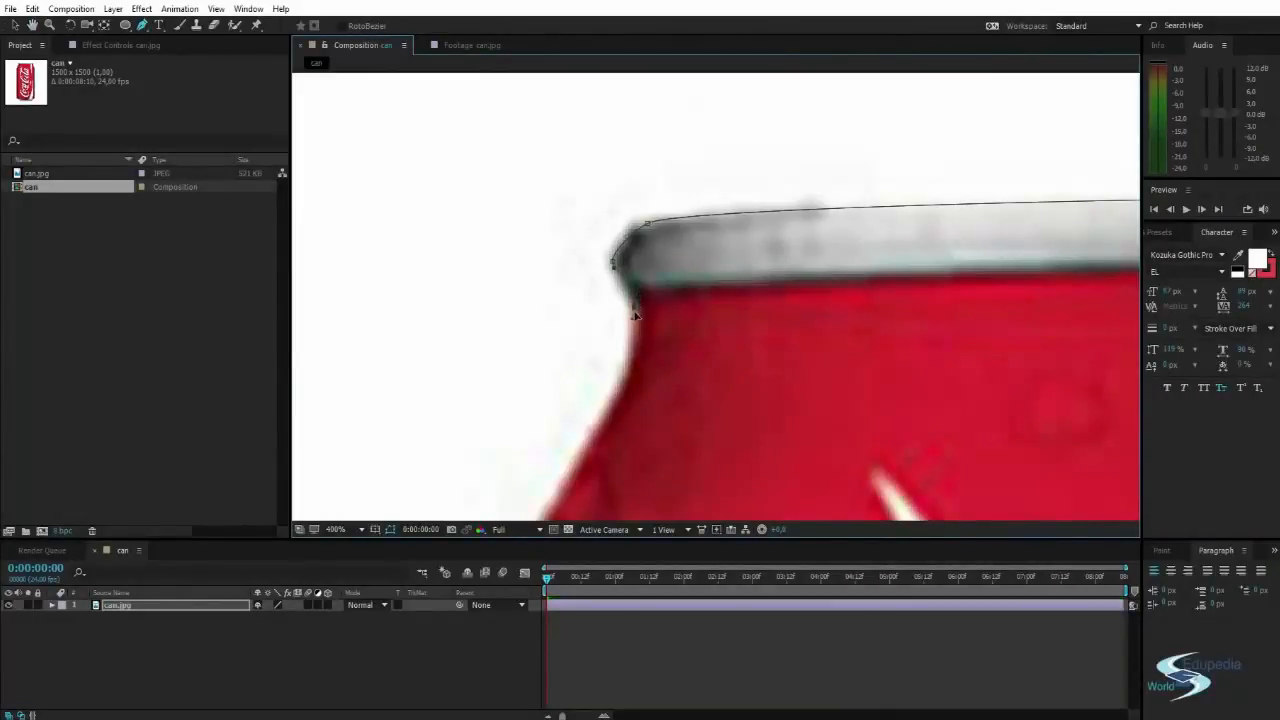
{"action": "scroll", "coordinate": [640, 318], "scroll_direction": "down", "scroll_amount": 2}
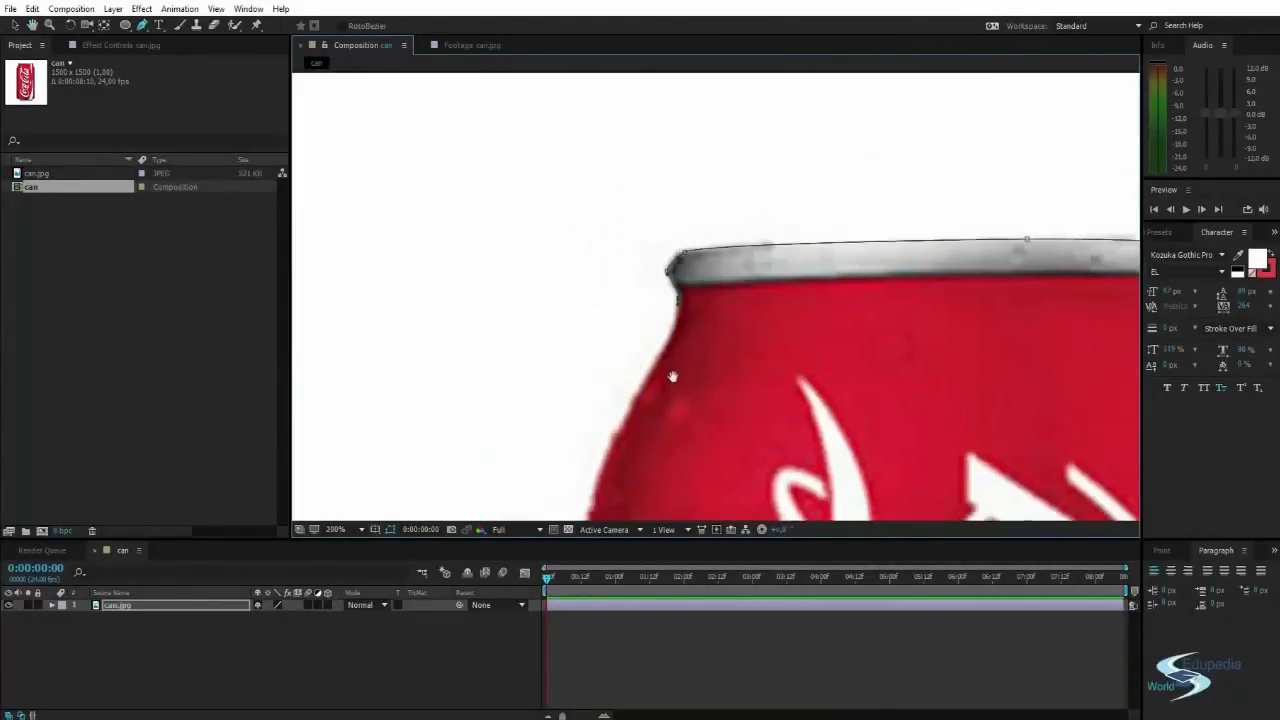
{"action": "left_click", "coordinate": [658, 338]}
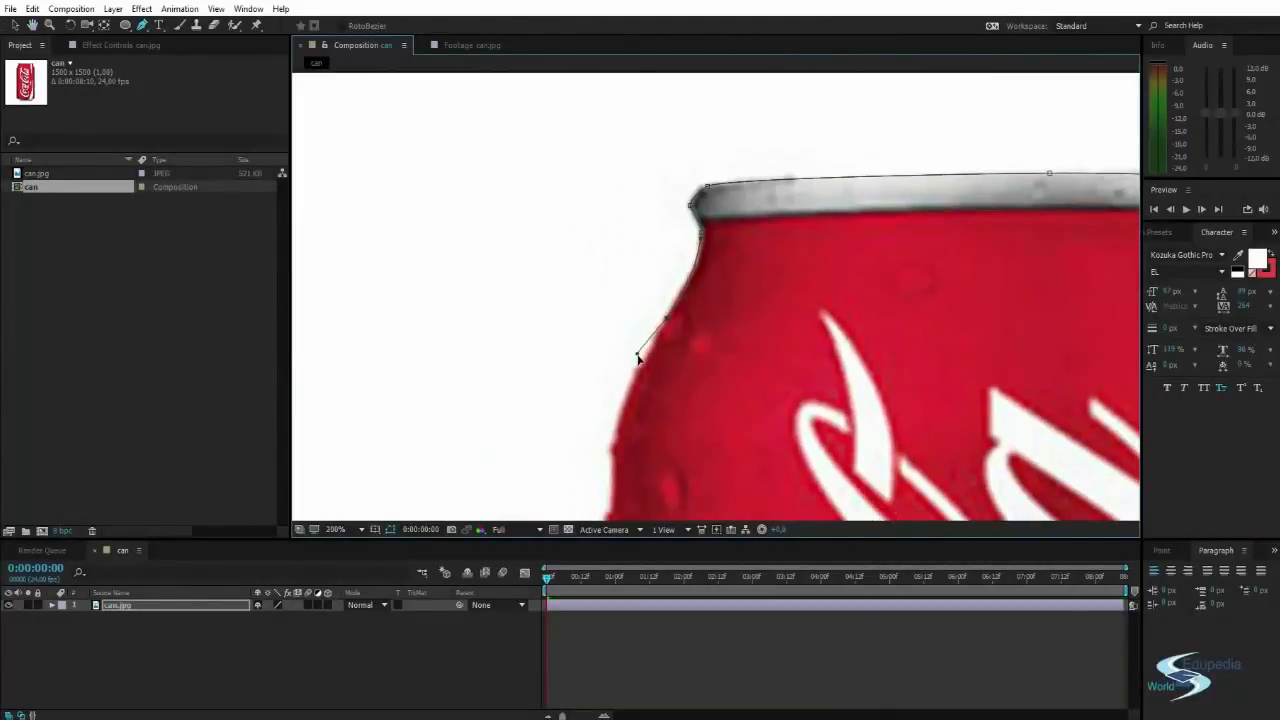
{"action": "scroll", "coordinate": [650, 300], "scroll_direction": "down", "scroll_amount": 3}
{"action": "left_click", "coordinate": [612, 262]}
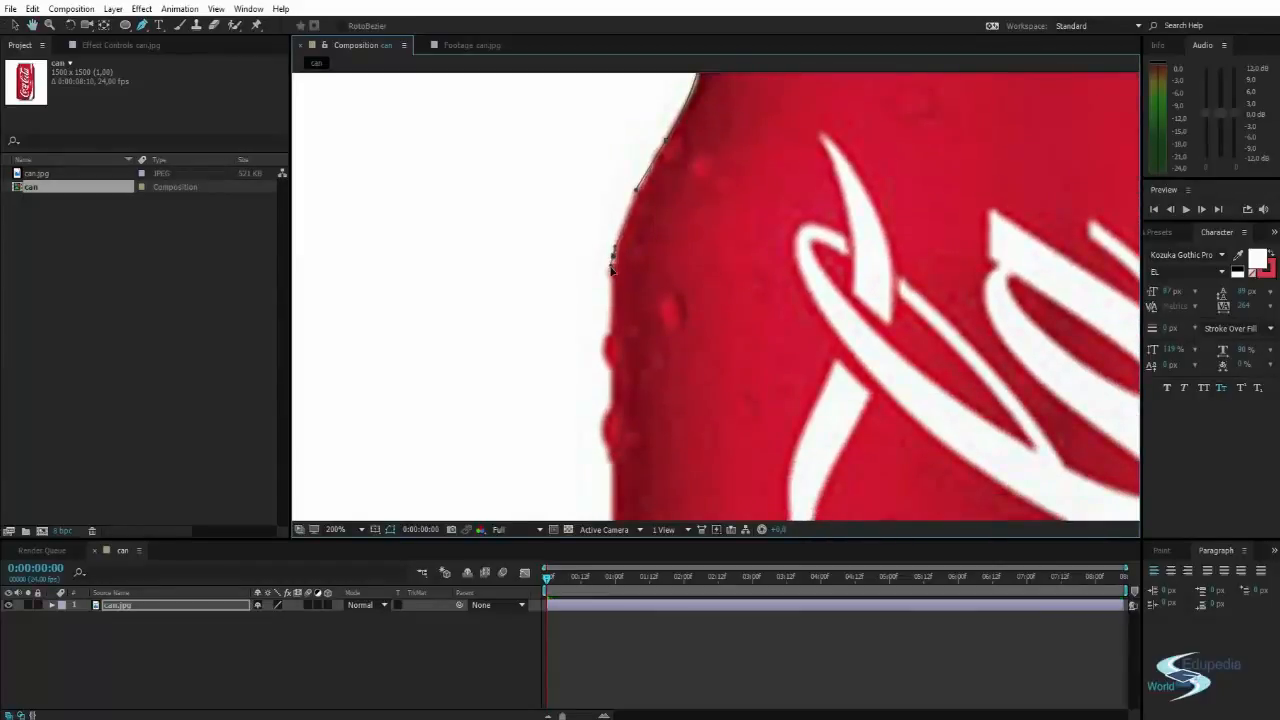
Run the mask path straight down the can's left side and close it at the starting point.
{"action": "scroll", "coordinate": [612, 285], "scroll_direction": "down", "scroll_amount": 2}
{"action": "scroll", "coordinate": [617, 306], "scroll_direction": "down", "scroll_amount": 8}
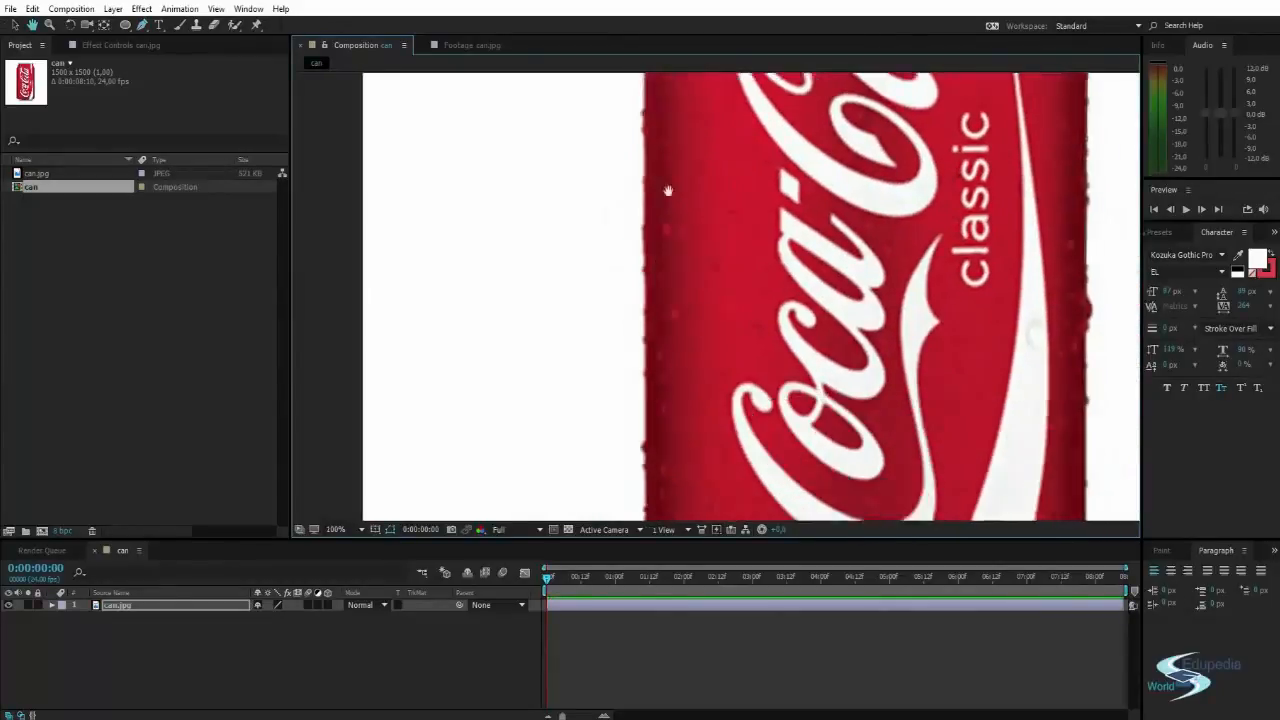
{"action": "left_click_drag", "start_coordinate": [661, 334], "coordinate": [656, 336]}
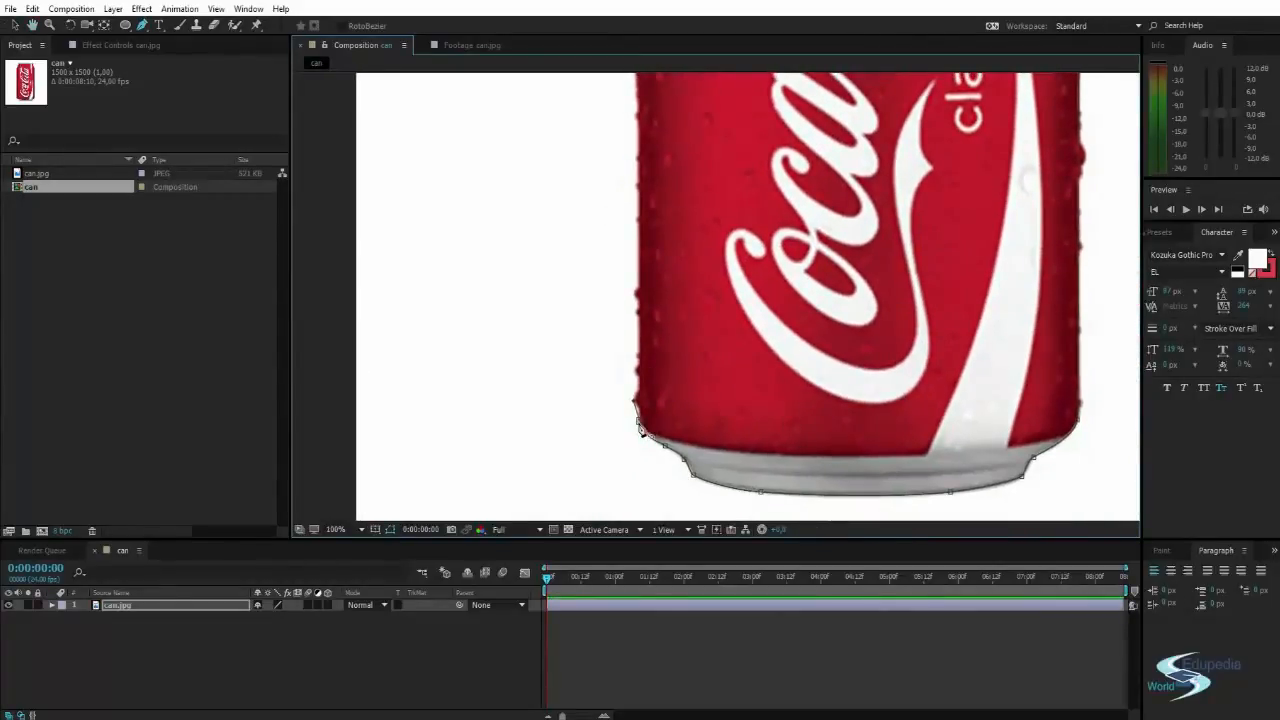
{"action": "left_click", "coordinate": [640, 426]}
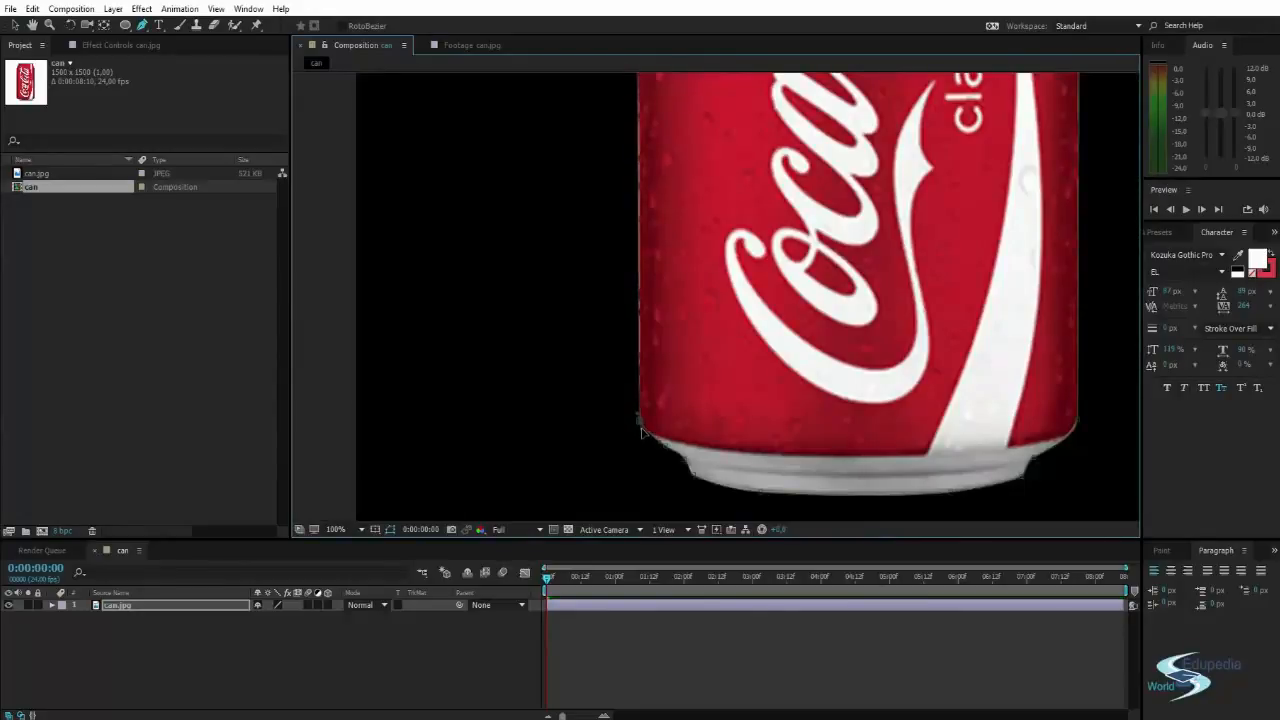
Inspect the masked can's edges up close at the lower-left corner and along the sides.
{"action": "scroll", "coordinate": [641, 430], "scroll_direction": "up", "scroll_amount": 6}
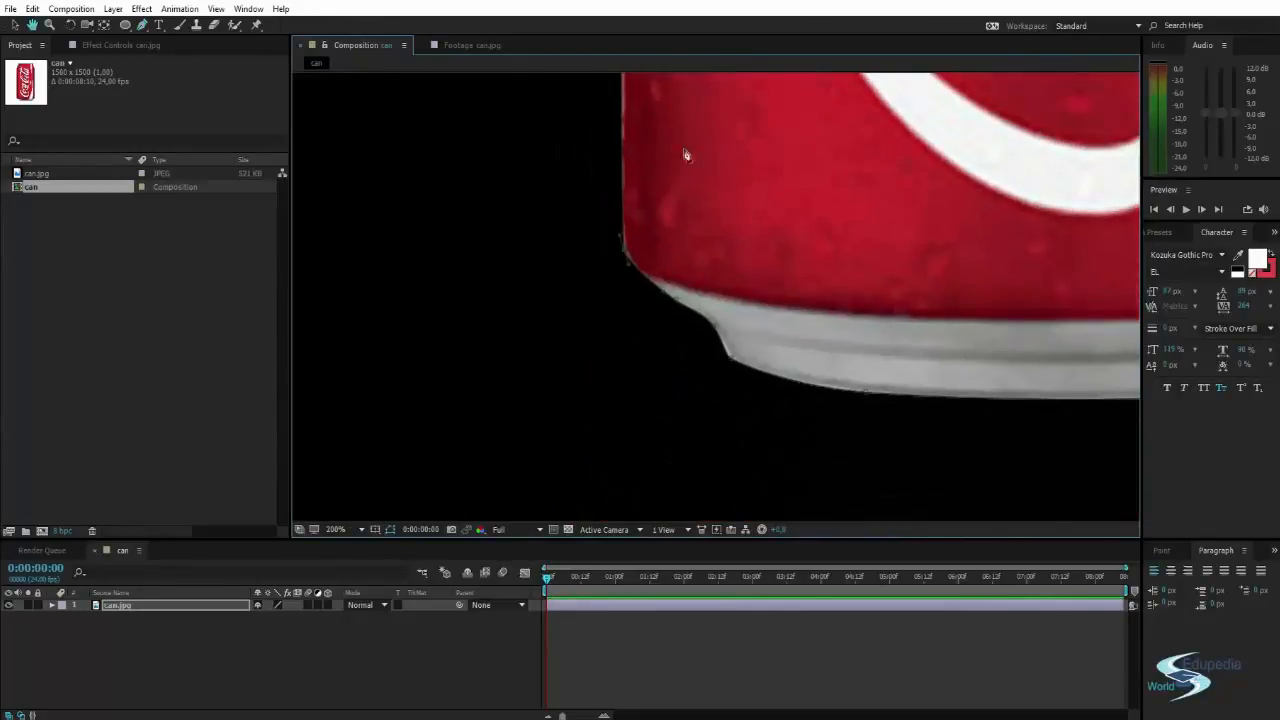
{"action": "scroll", "coordinate": [646, 271], "scroll_direction": "down", "scroll_amount": 6}
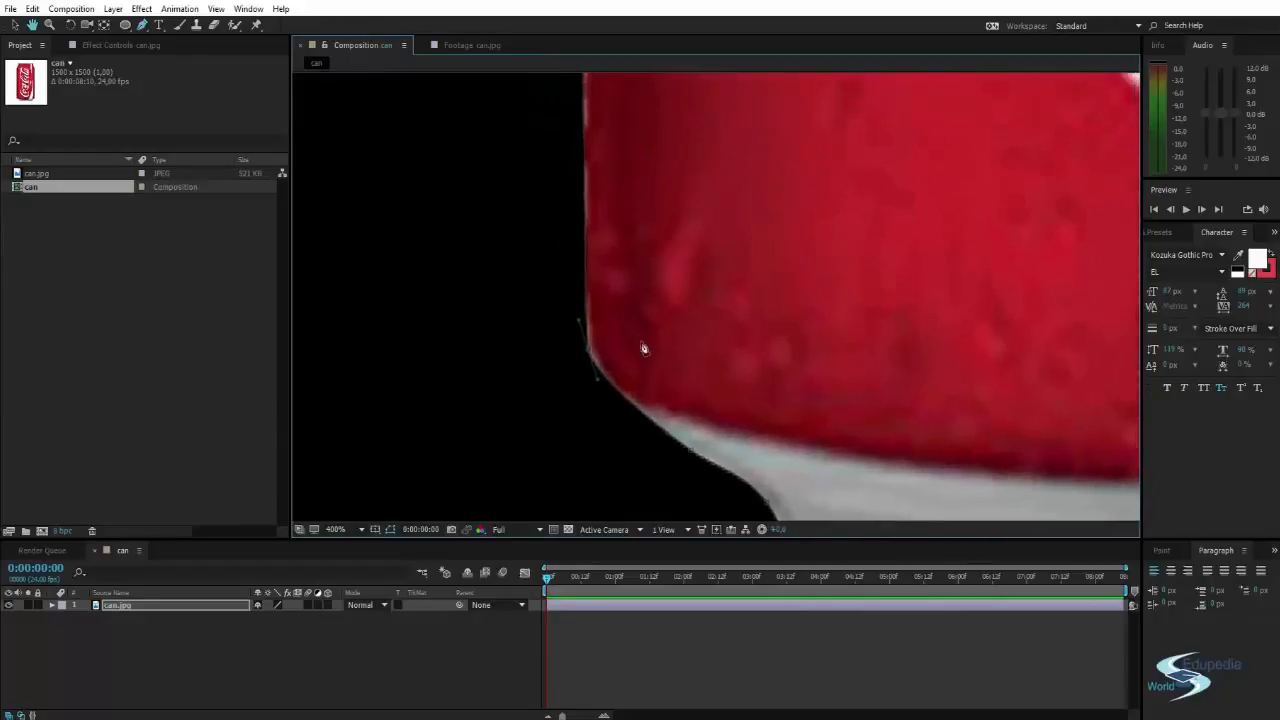
{"action": "scroll", "coordinate": [724, 284], "scroll_direction": "down", "scroll_amount": 3}
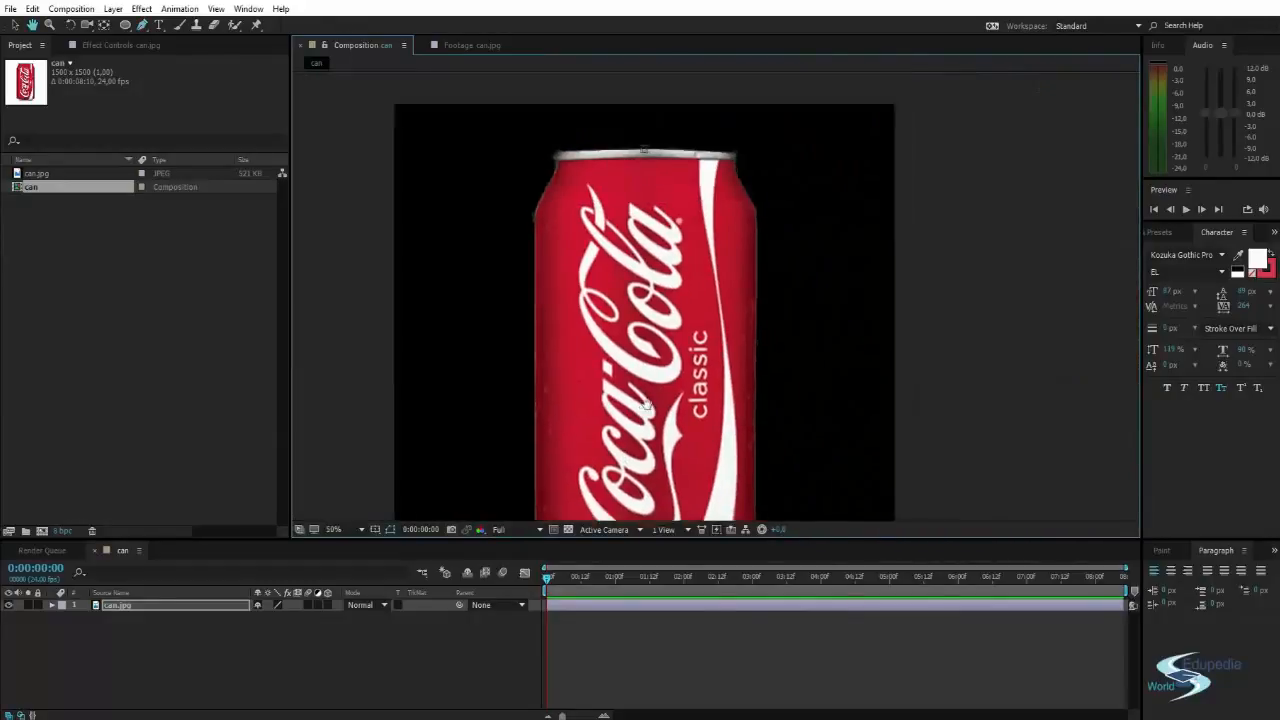
{"action": "left_click_drag", "start_coordinate": [684, 323], "coordinate": [678, 240]}
{"action": "left_click_drag", "start_coordinate": [687, 180], "coordinate": [723, 196]}
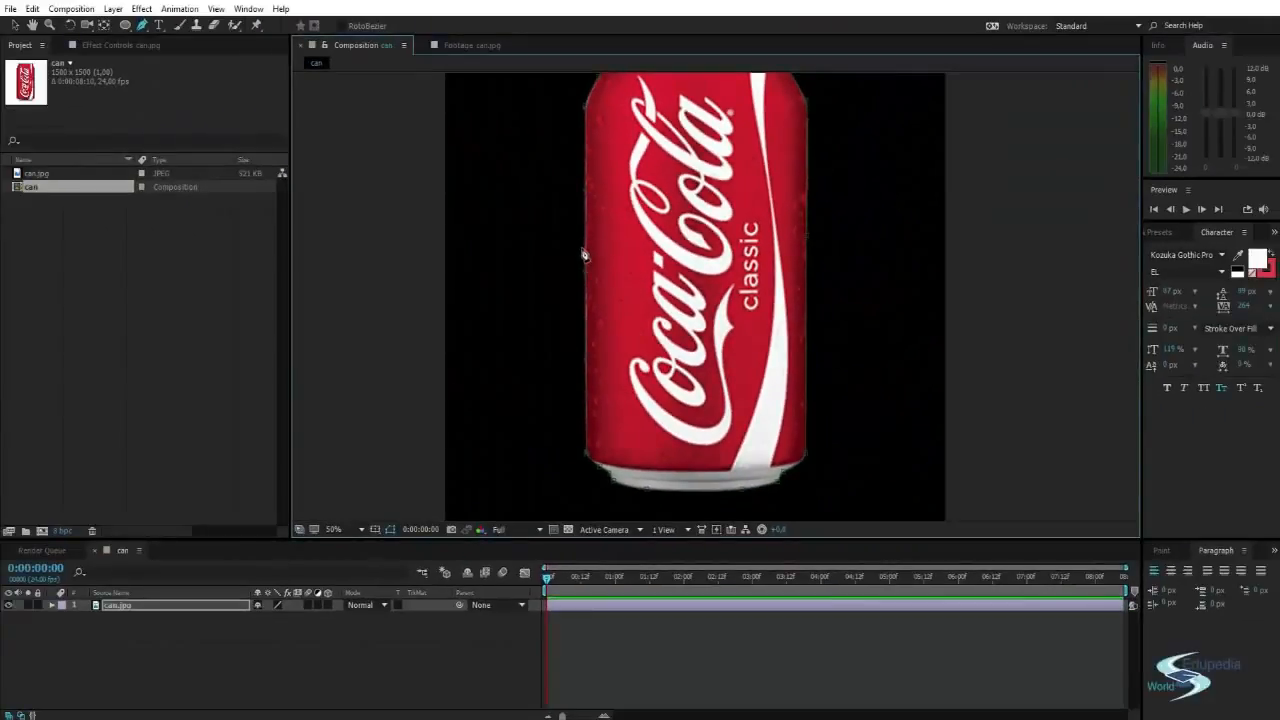
{"action": "scroll", "coordinate": [584, 256], "scroll_direction": "up", "scroll_amount": 1}
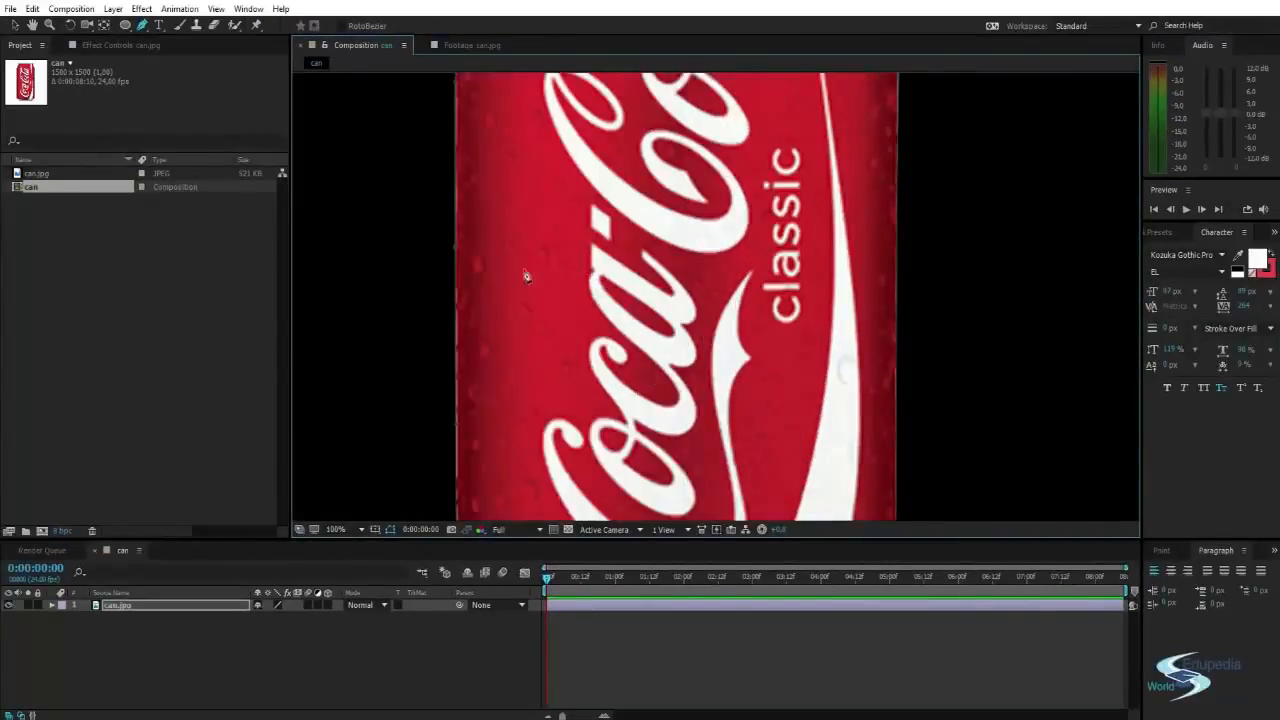
Refine the mask point at the can's lower-left corner with the Selection tool so the path hugs the red edge.
{"action": "scroll", "coordinate": [451, 257], "scroll_direction": "down", "scroll_amount": 1}
{"action": "key", "text": "v"}
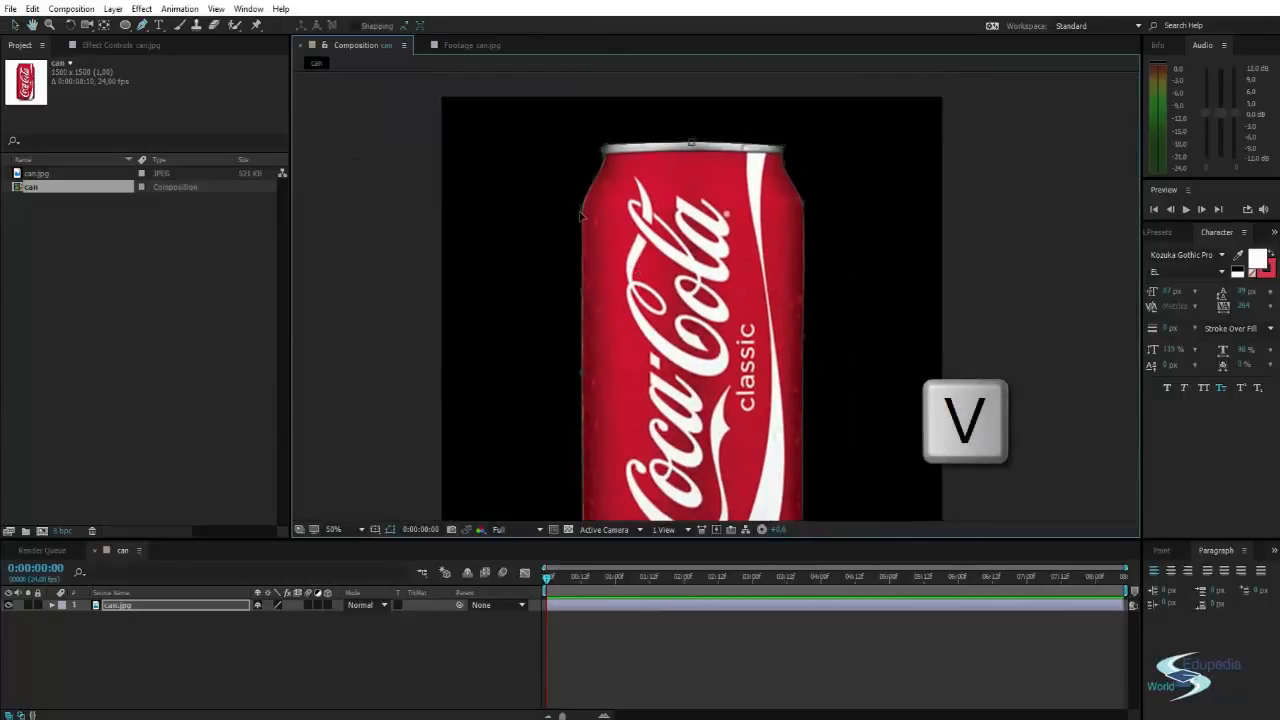
{"action": "scroll", "coordinate": [590, 288], "scroll_direction": "up", "scroll_amount": 1}
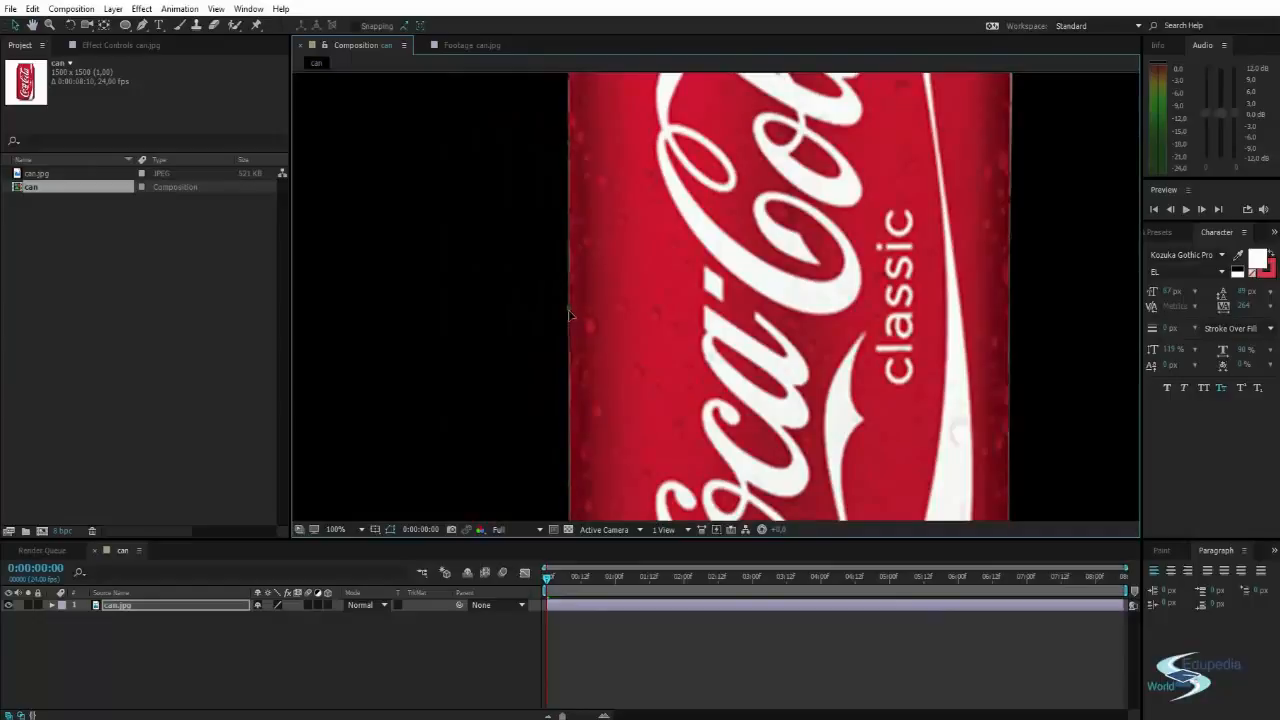
{"action": "left_click_drag", "start_coordinate": [654, 431], "coordinate": [646, 210]}
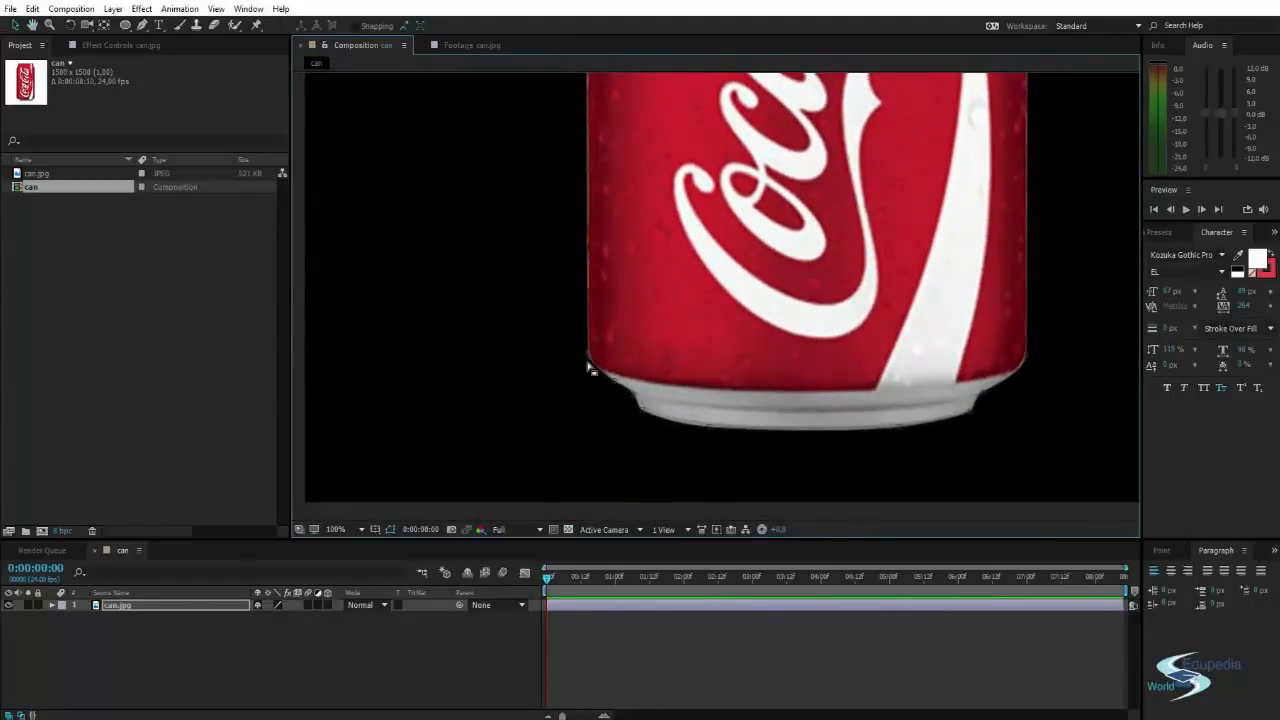
{"action": "scroll", "coordinate": [591, 366], "scroll_direction": "up", "scroll_amount": 1}
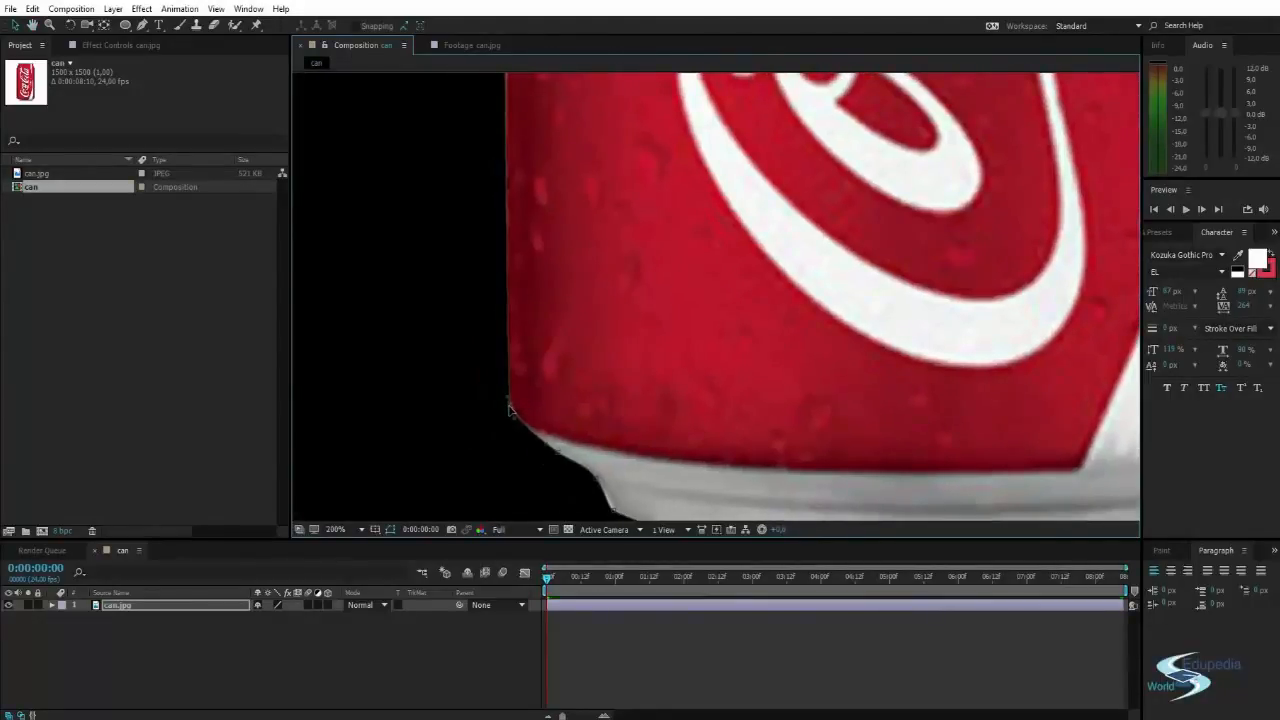
{"action": "scroll", "coordinate": [526, 394], "scroll_direction": "up", "scroll_amount": 1}
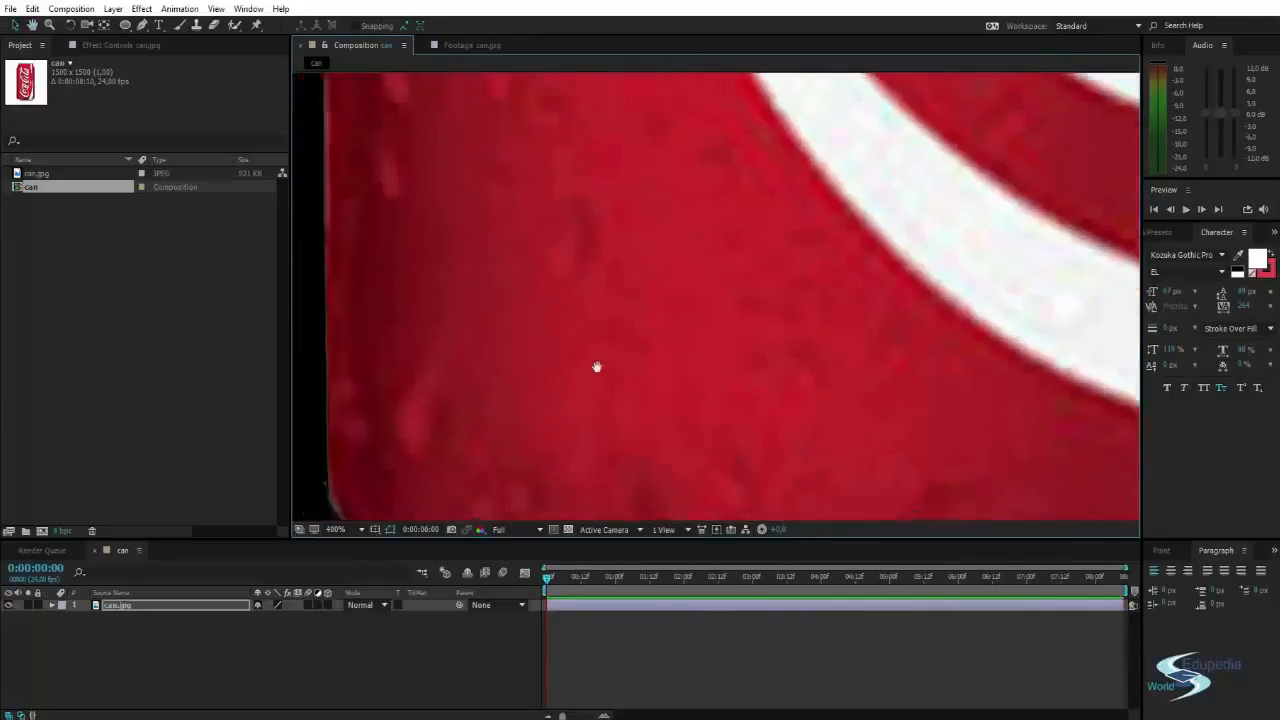
{"action": "scroll", "coordinate": [669, 386], "scroll_direction": "up", "scroll_amount": 1}
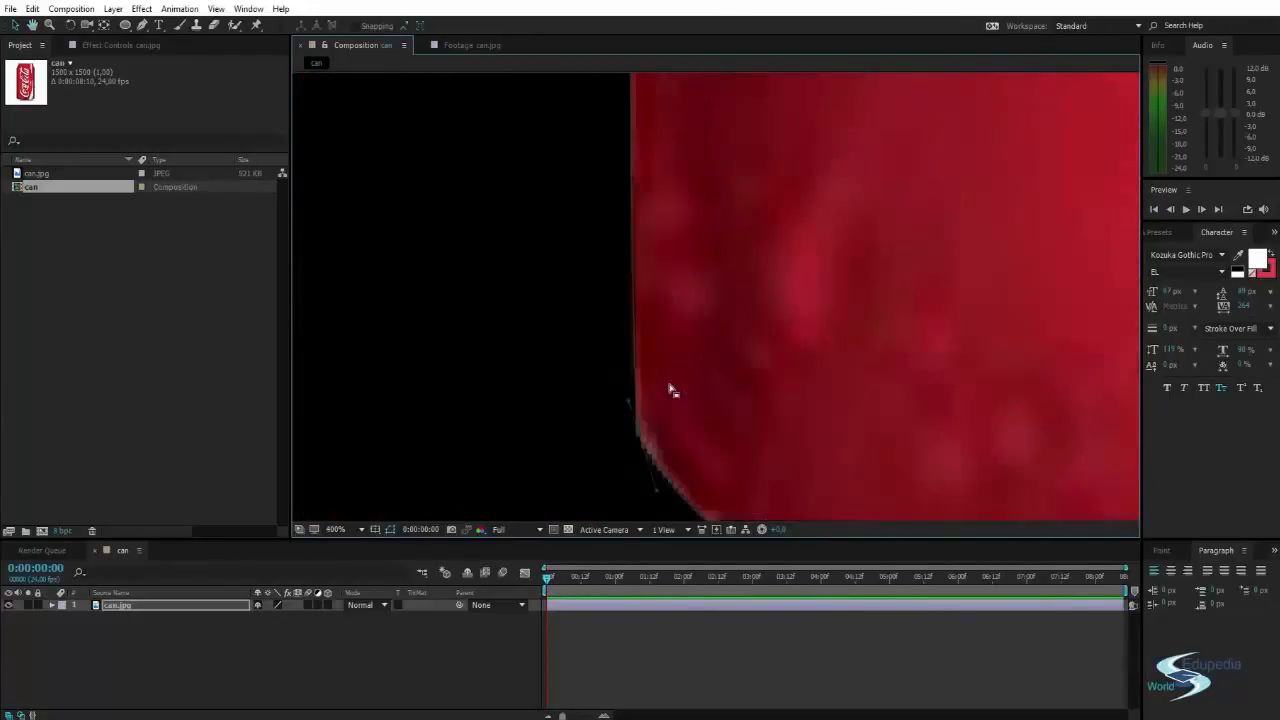
{"action": "scroll", "coordinate": [669, 386], "scroll_direction": "down", "scroll_amount": 1}
{"action": "scroll", "coordinate": [675, 394], "scroll_direction": "up", "scroll_amount": 1}
{"action": "scroll", "coordinate": [665, 397], "scroll_direction": "up", "scroll_amount": 1}
{"action": "scroll", "coordinate": [664, 398], "scroll_direction": "down", "scroll_amount": 1}
{"action": "left_click_drag", "start_coordinate": [676, 416], "coordinate": [591, 327]}
{"action": "scroll", "coordinate": [613, 302], "scroll_direction": "down", "scroll_amount": 1}
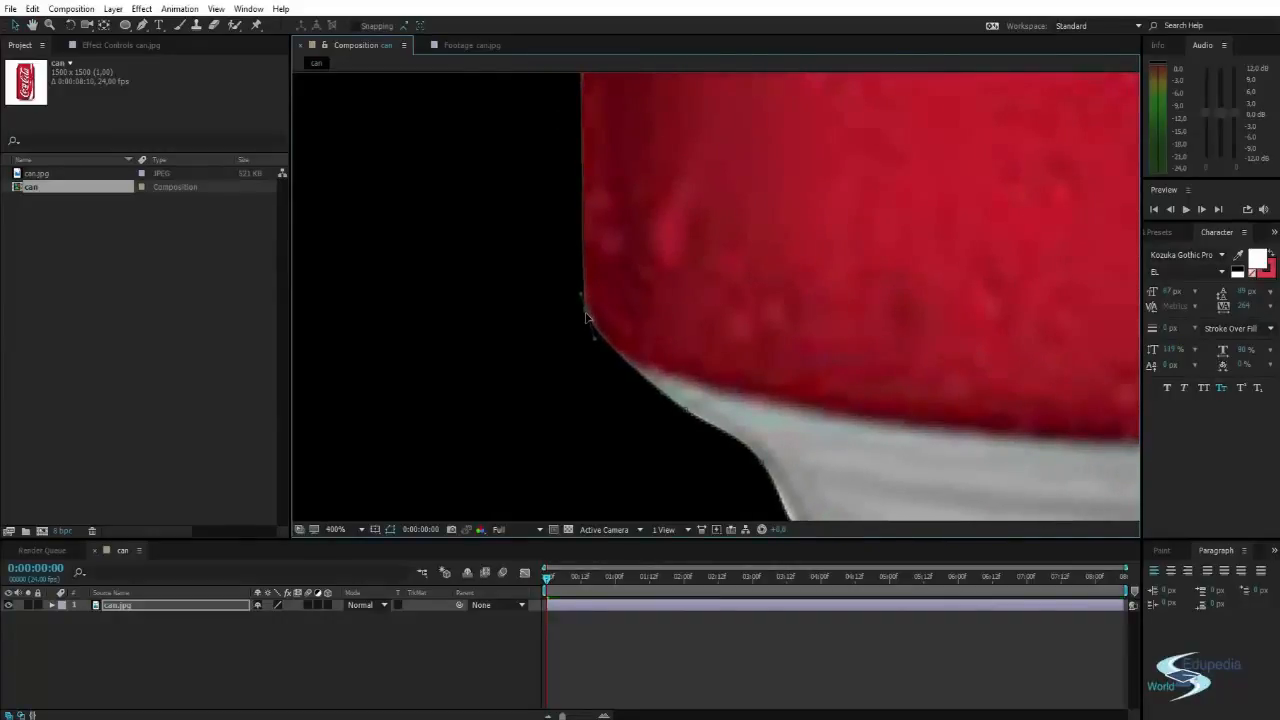
Reposition the mask points down the left curve of the can's silver bottom rim to match its outline.
{"action": "left_click_drag", "start_coordinate": [679, 346], "coordinate": [594, 256]}
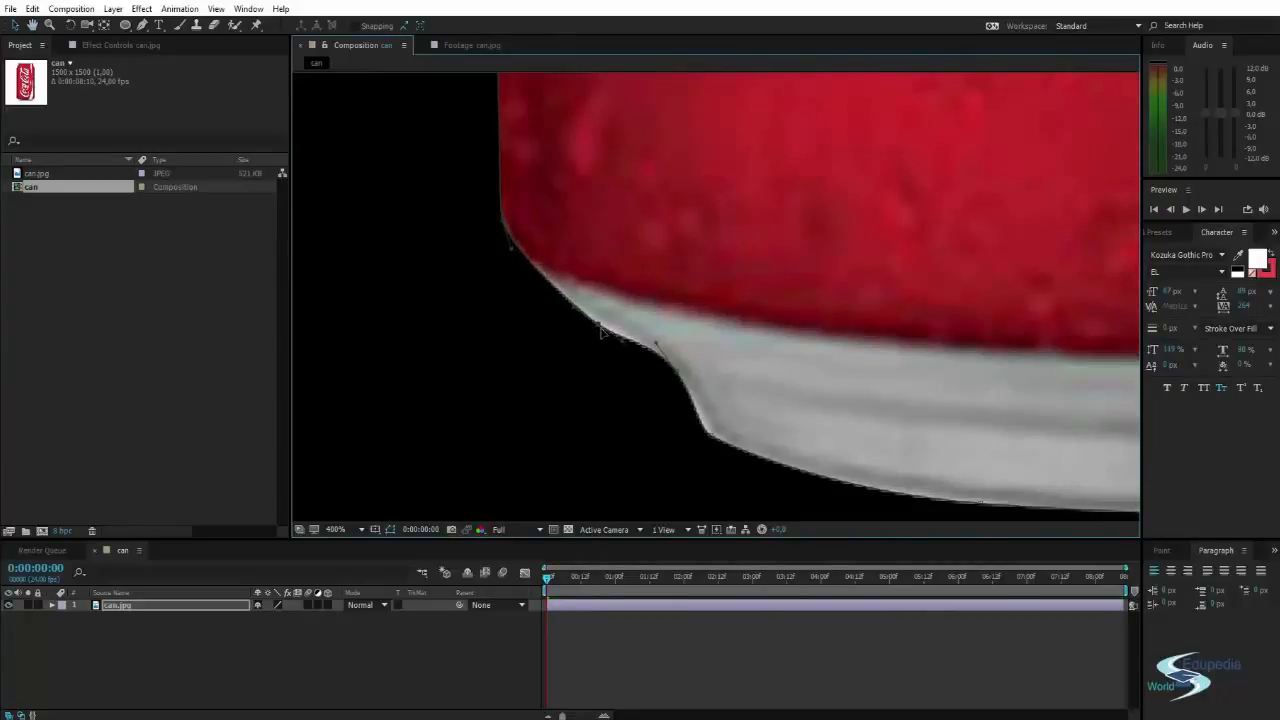
{"action": "left_click_drag", "start_coordinate": [678, 378], "coordinate": [636, 347]}
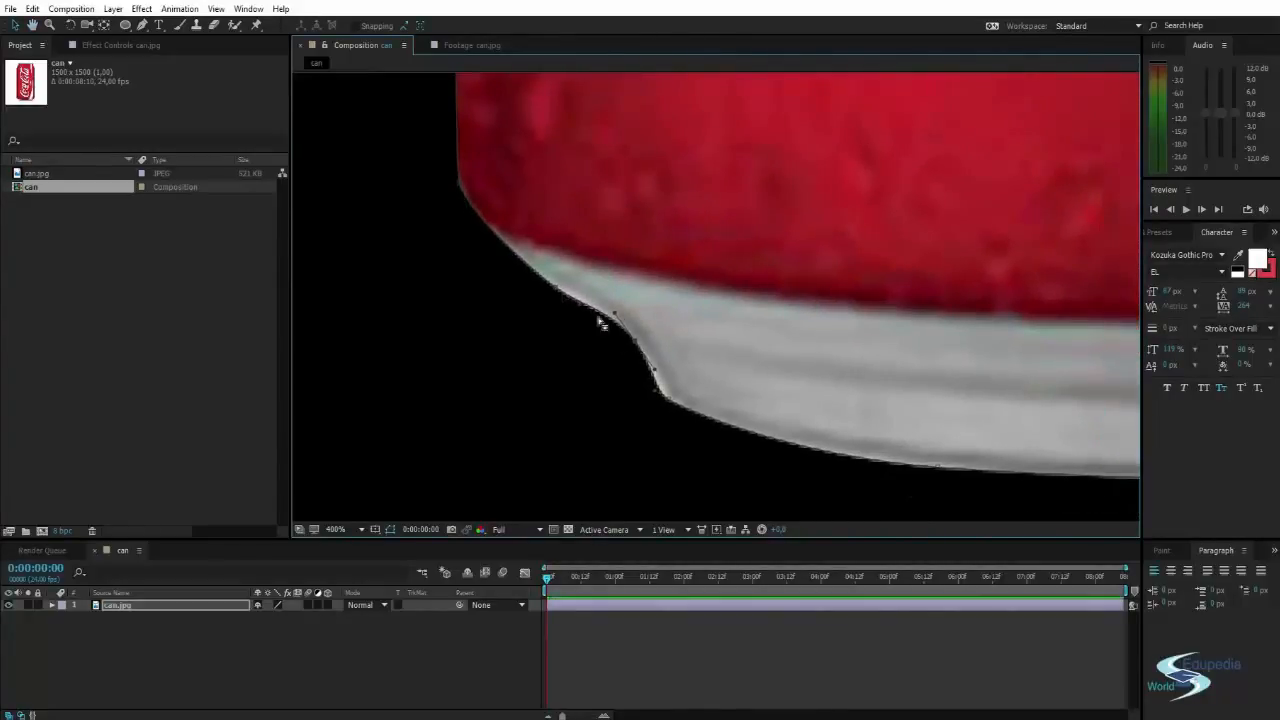
{"action": "left_click_drag", "start_coordinate": [560, 293], "coordinate": [553, 285]}
{"action": "key", "text": "space"}
{"action": "left_click_drag", "start_coordinate": [705, 363], "coordinate": [635, 312]}
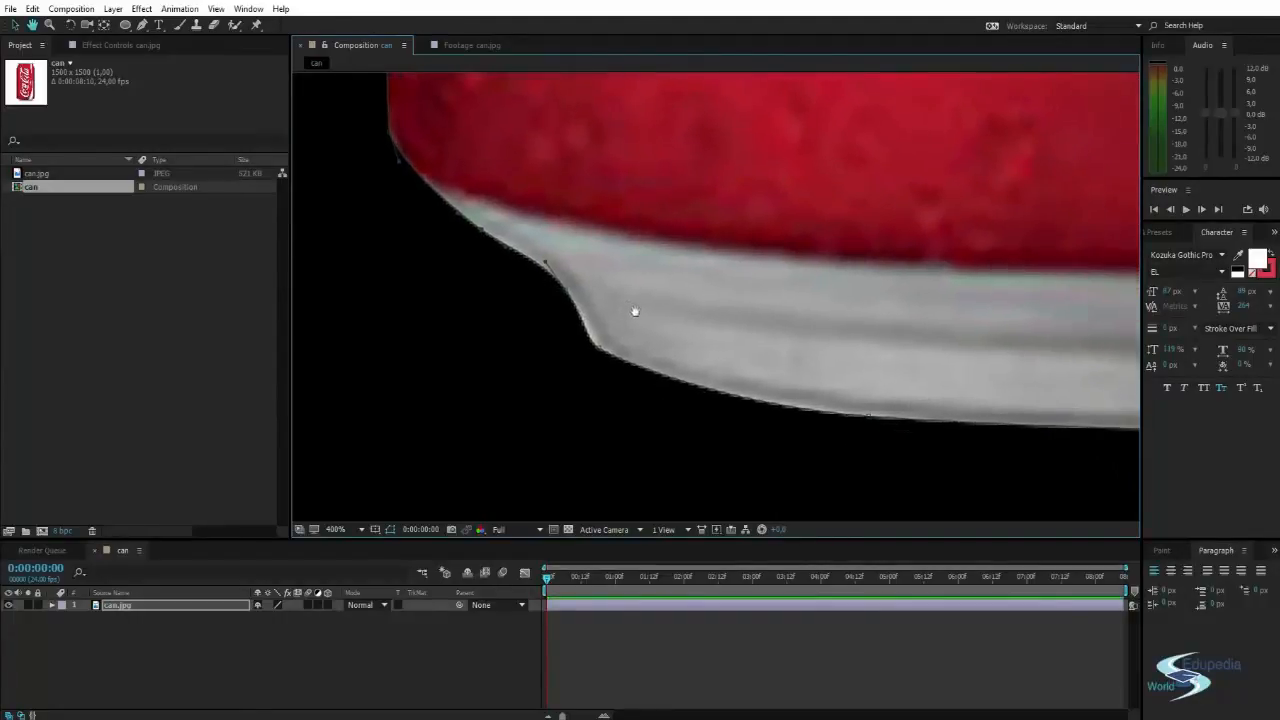
{"action": "left_click_drag", "start_coordinate": [600, 351], "coordinate": [600, 373]}
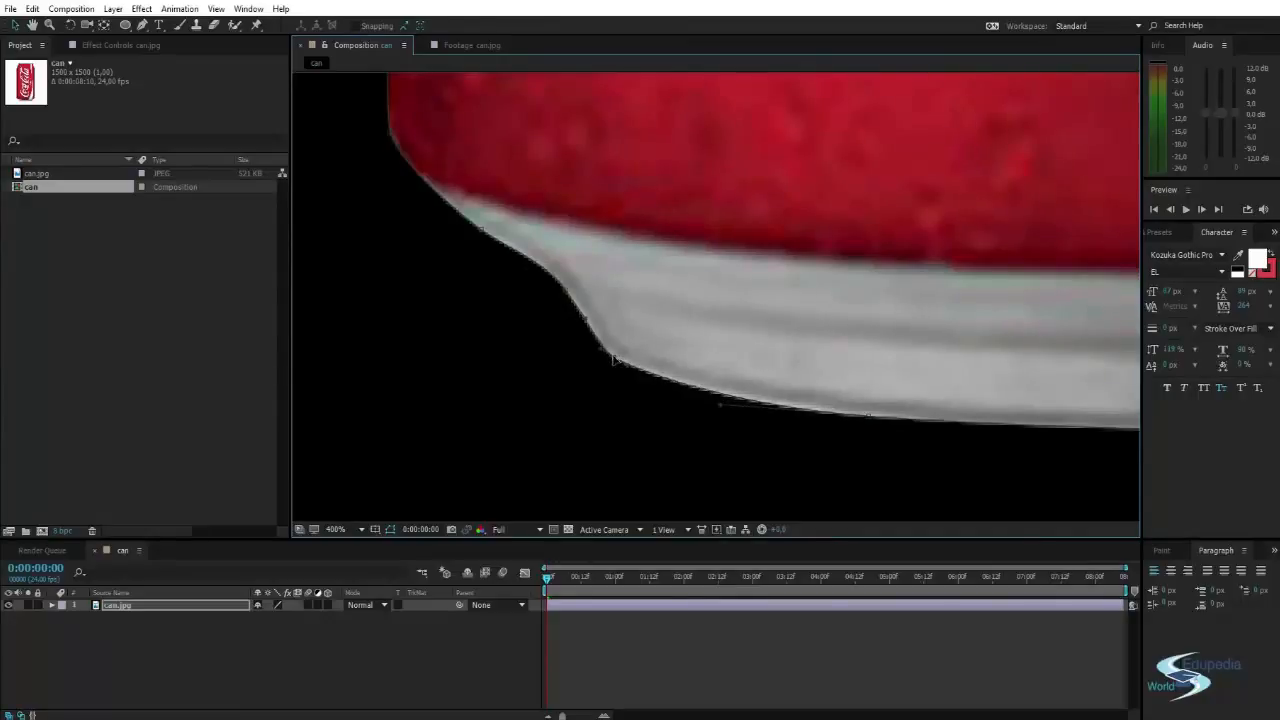
Nudge the two mask points along the underside of the can's bottom rim to follow its curve.
{"action": "key", "text": "space"}
{"action": "left_click_drag", "start_coordinate": [878, 391], "coordinate": [422, 328]}
{"action": "scroll", "coordinate": [422, 328], "scroll_direction": "down", "scroll_amount": 2}
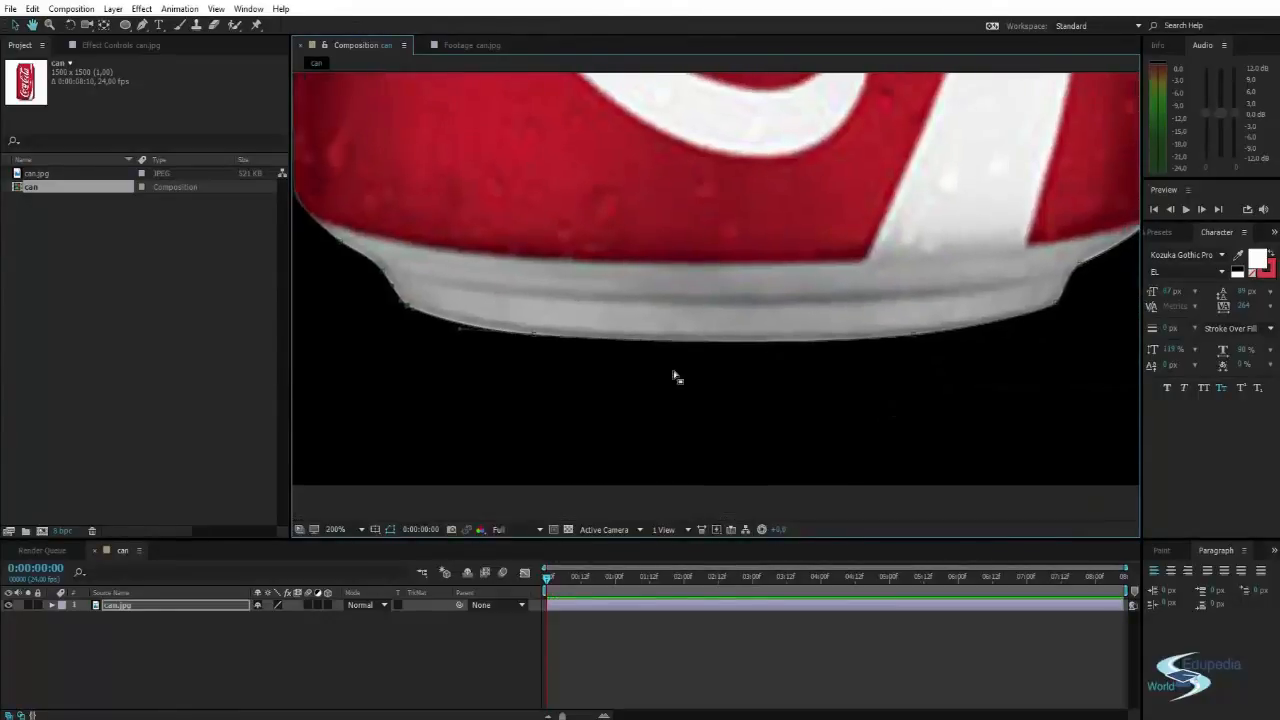
{"action": "key", "text": "space"}
{"action": "left_click_drag", "start_coordinate": [856, 345], "coordinate": [796, 357]}
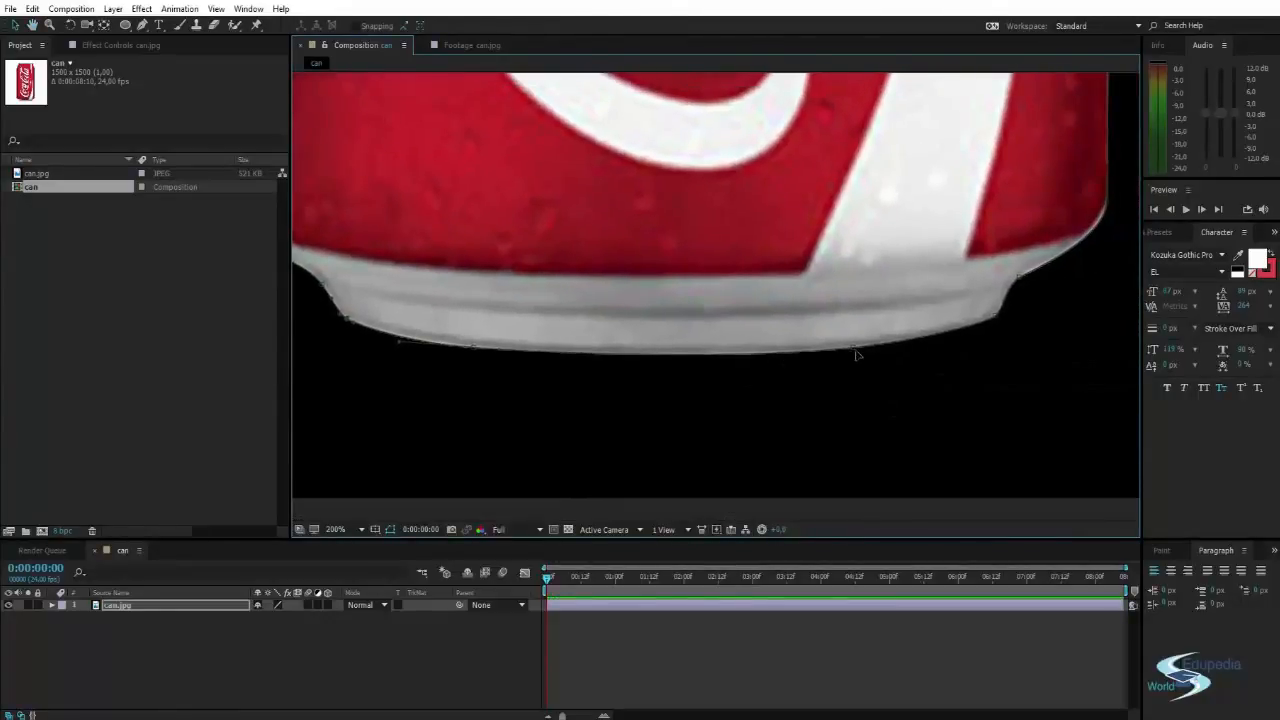
{"action": "left_click_drag", "start_coordinate": [475, 348], "coordinate": [477, 349]}
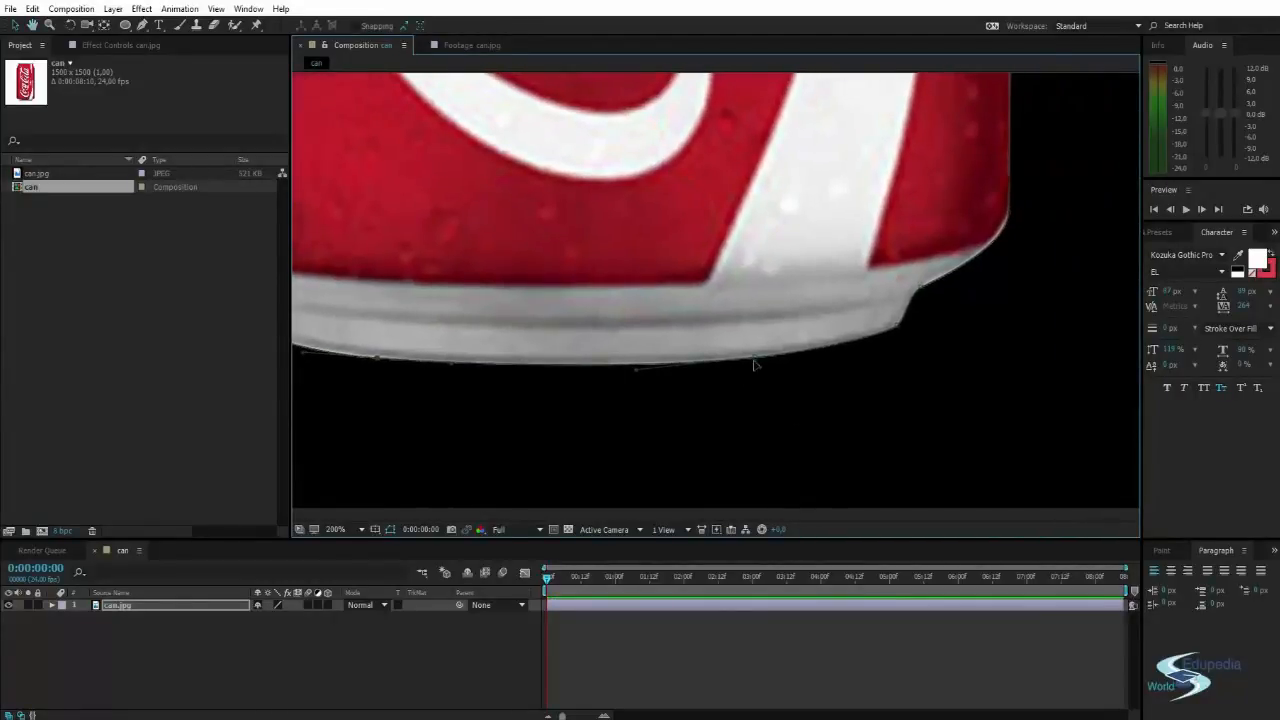
{"action": "left_click_drag", "start_coordinate": [754, 360], "coordinate": [758, 359]}
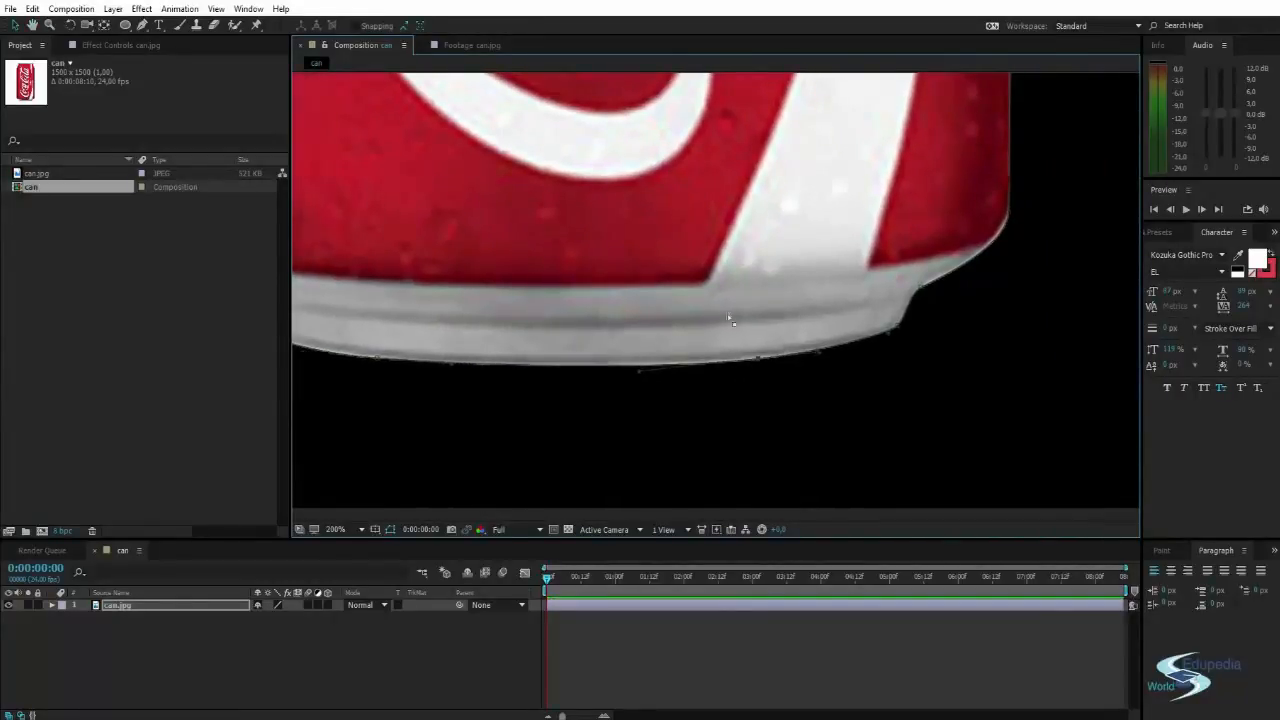
Reveal Mask 1 under the can.jpg layer and set its mask mode to None.
{"action": "scroll", "coordinate": [731, 320], "scroll_direction": "down", "scroll_amount": 2}
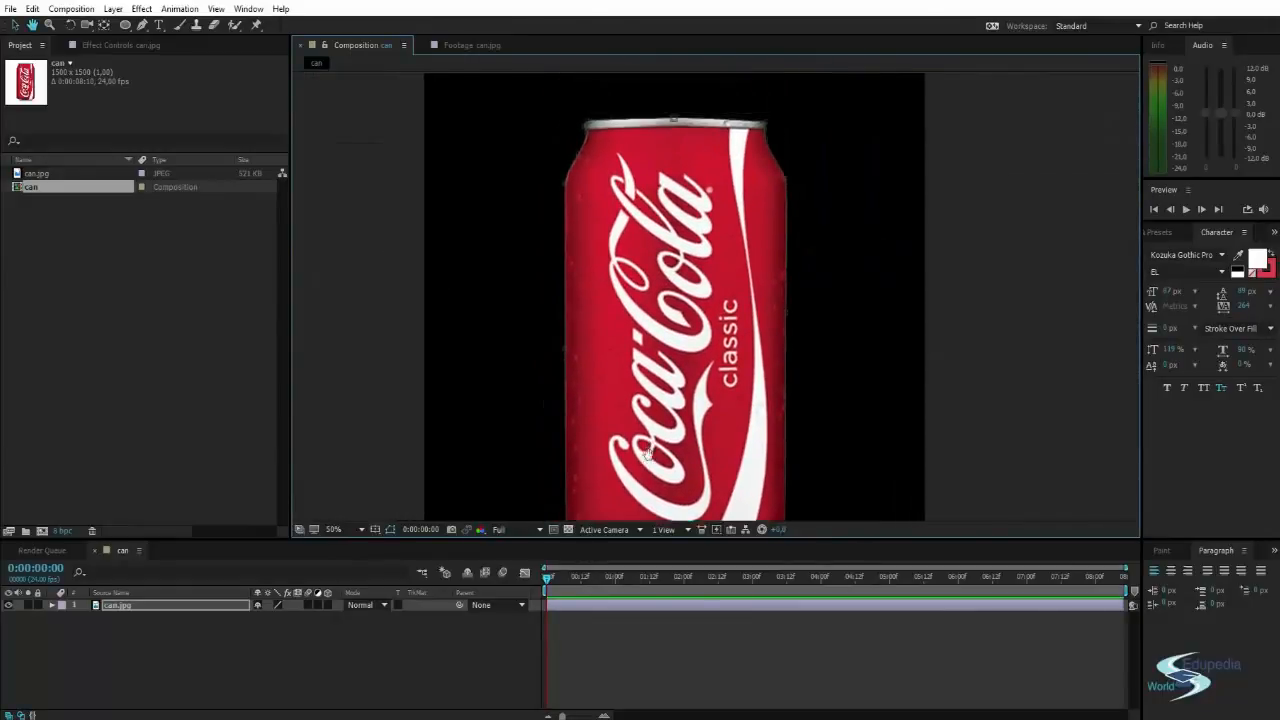
{"action": "left_click_drag", "start_coordinate": [647, 455], "coordinate": [637, 483]}
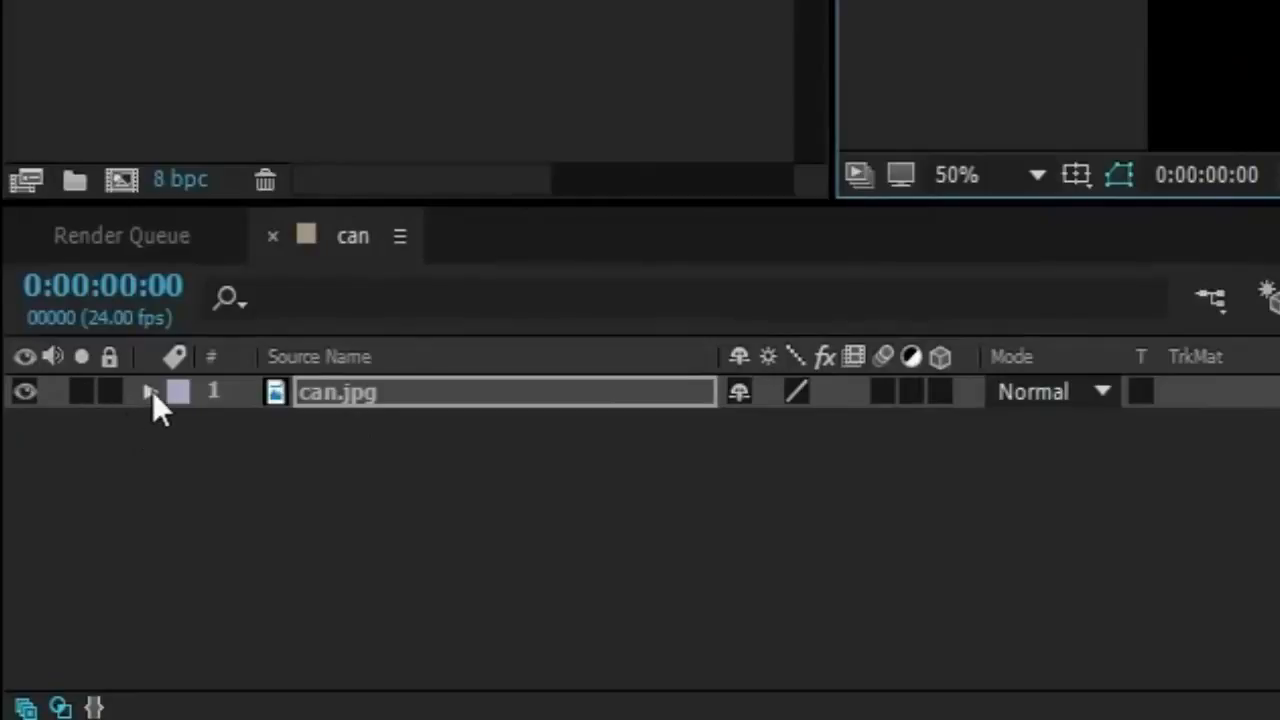
{"action": "left_click", "coordinate": [149, 391]}
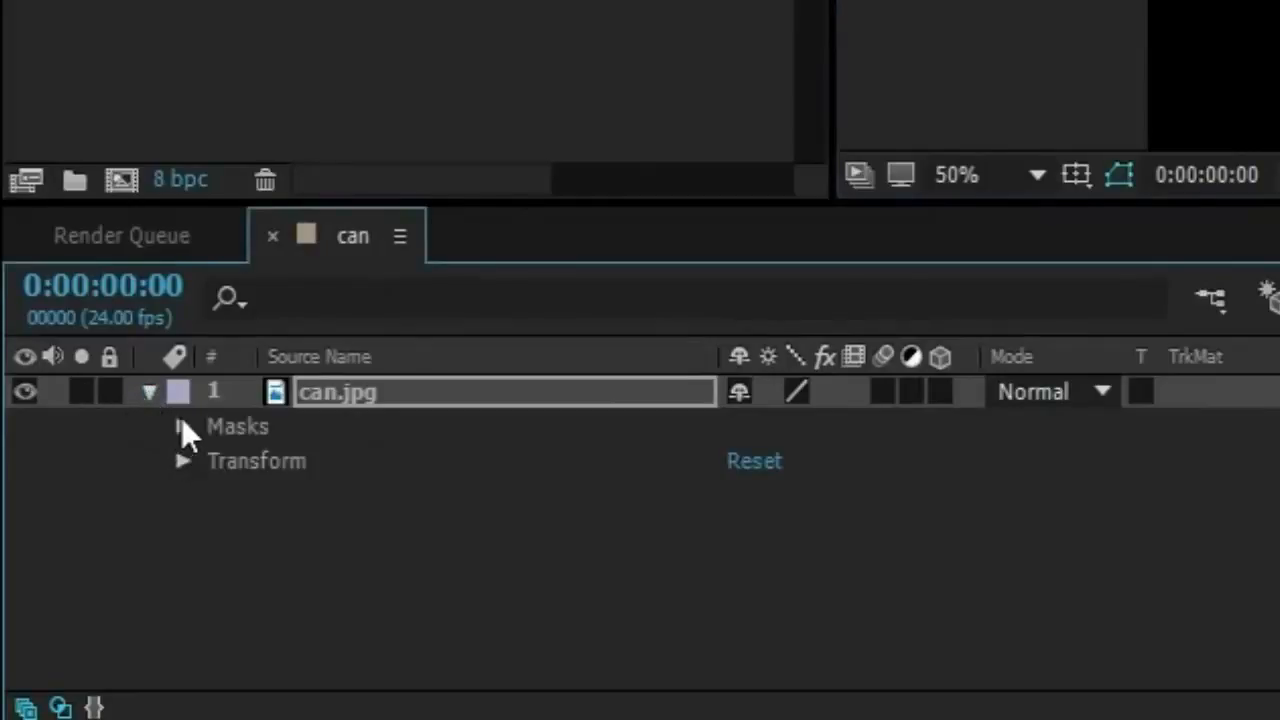
{"action": "left_click", "coordinate": [182, 427]}
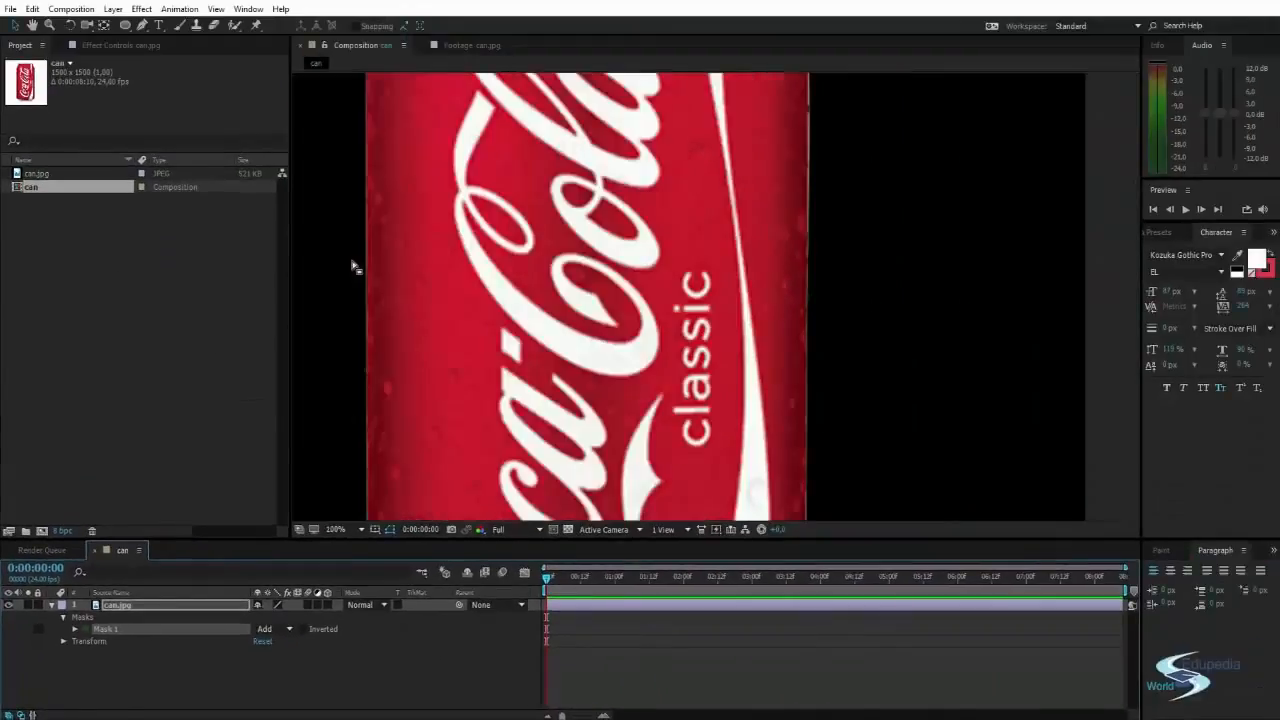
{"action": "scroll", "coordinate": [480, 320], "scroll_direction": "down", "scroll_amount": 4}
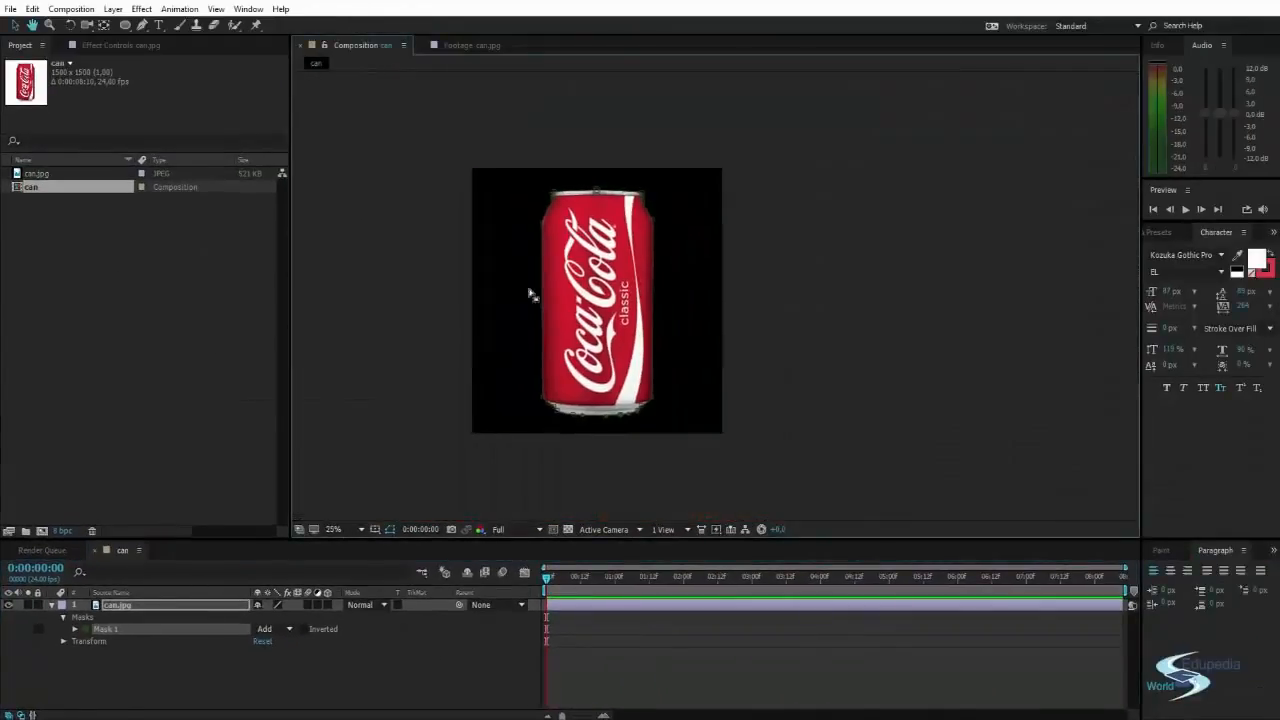
{"action": "scroll", "coordinate": [552, 295], "scroll_direction": "up", "scroll_amount": 2}
{"action": "left_click_drag", "start_coordinate": [593, 290], "coordinate": [710, 273]}
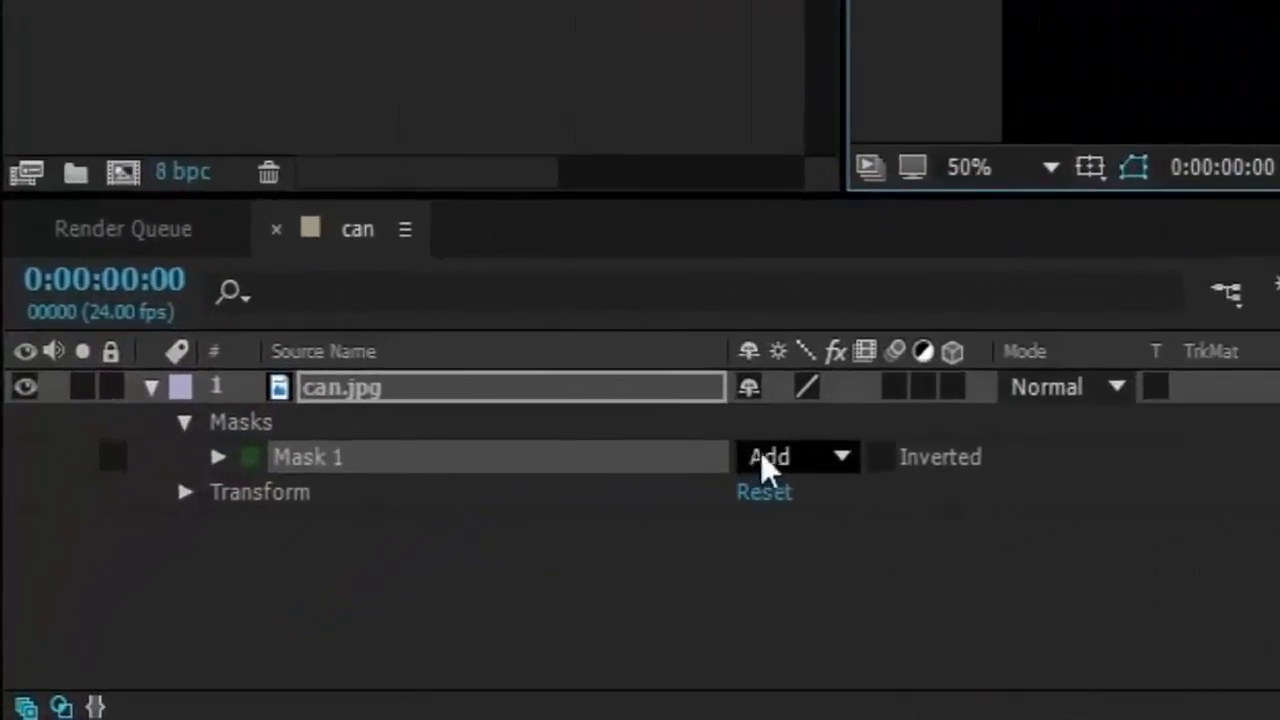
{"action": "left_click", "coordinate": [280, 628]}
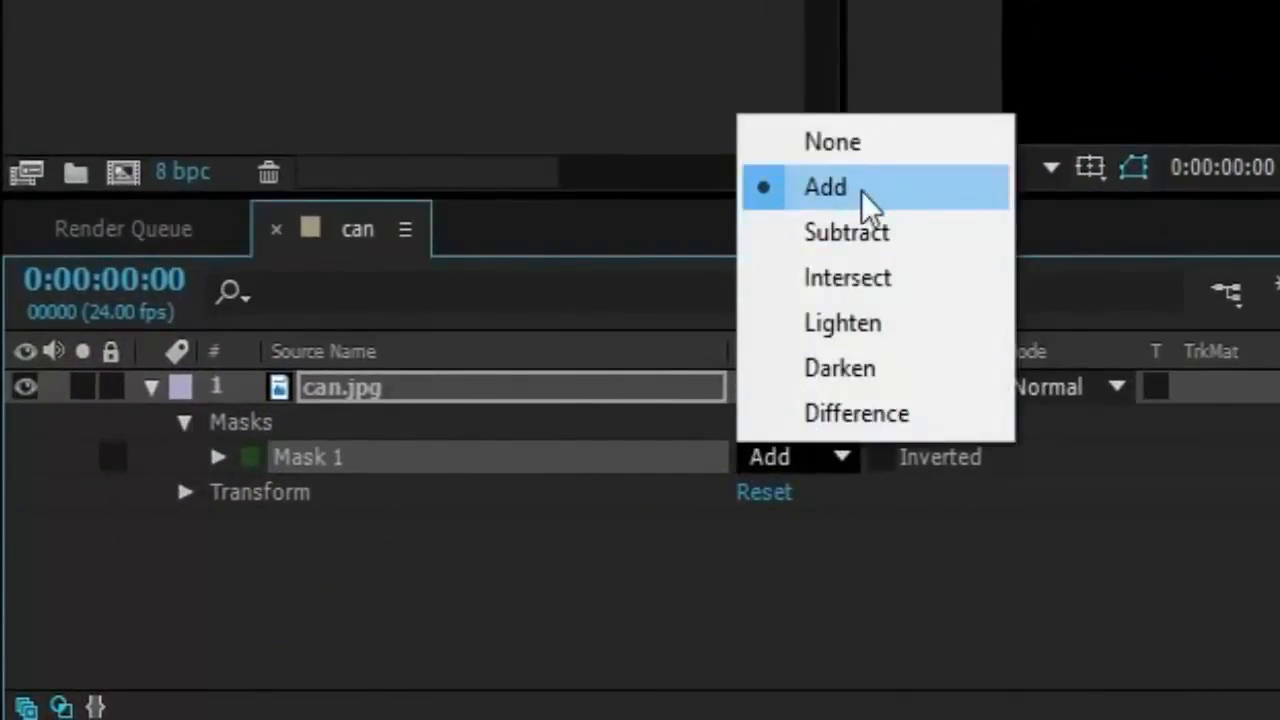
{"action": "left_click", "coordinate": [873, 148]}
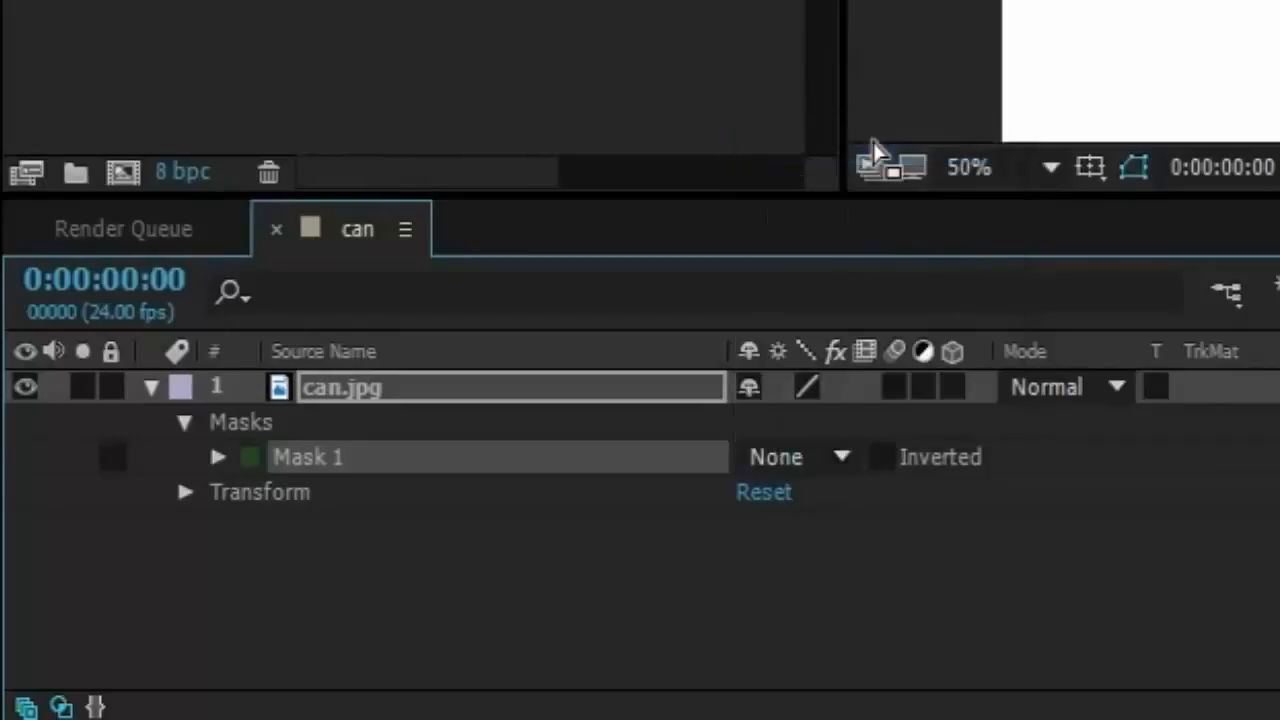
Select the can.jpg layer and adjust the mask points around the can's lower-right corner.
{"action": "left_click", "coordinate": [928, 632]}
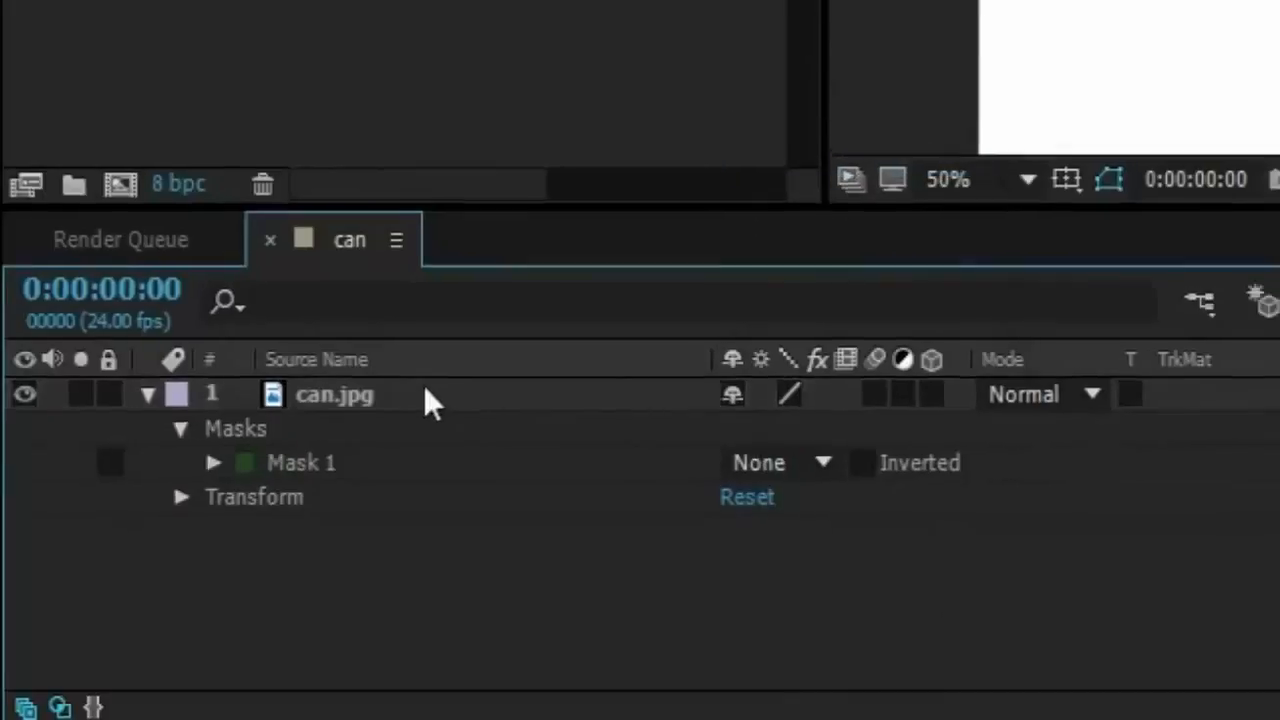
{"action": "left_click", "coordinate": [420, 388]}
{"action": "key", "text": "space"}
{"action": "left_click_drag", "start_coordinate": [556, 436], "coordinate": [546, 322]}
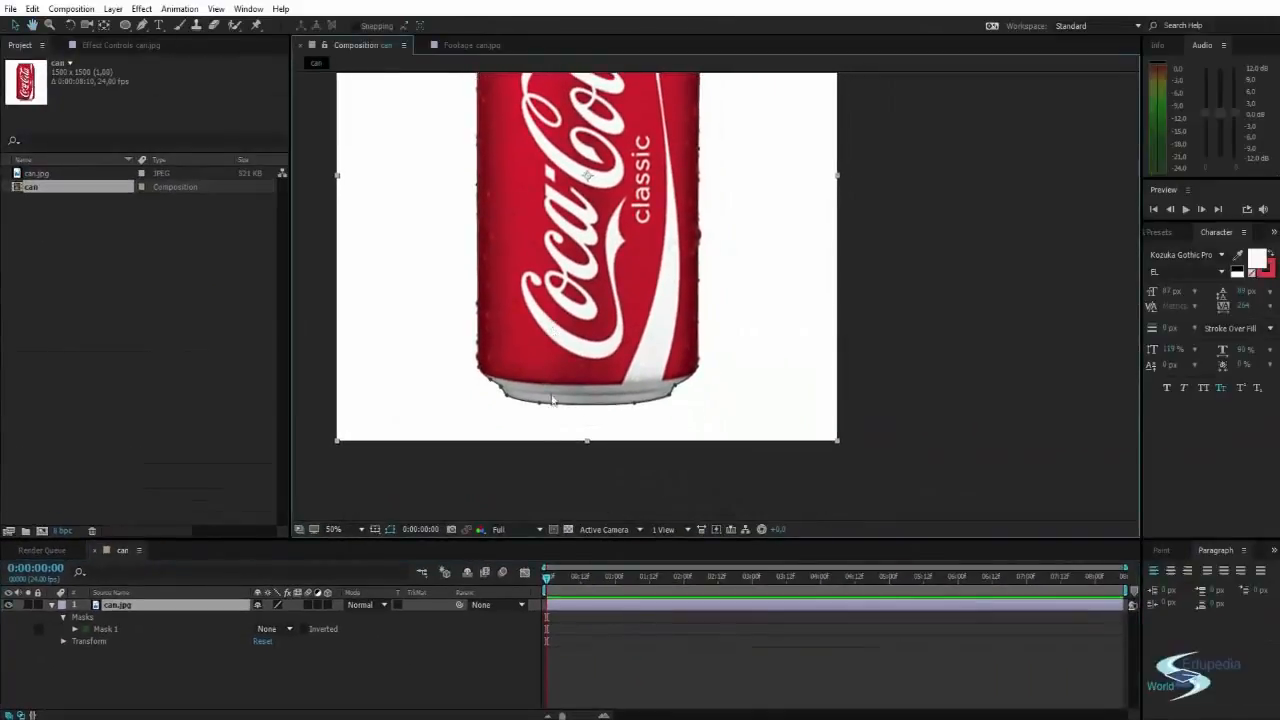
{"action": "scroll", "coordinate": [603, 407], "scroll_direction": "up", "scroll_amount": 4}
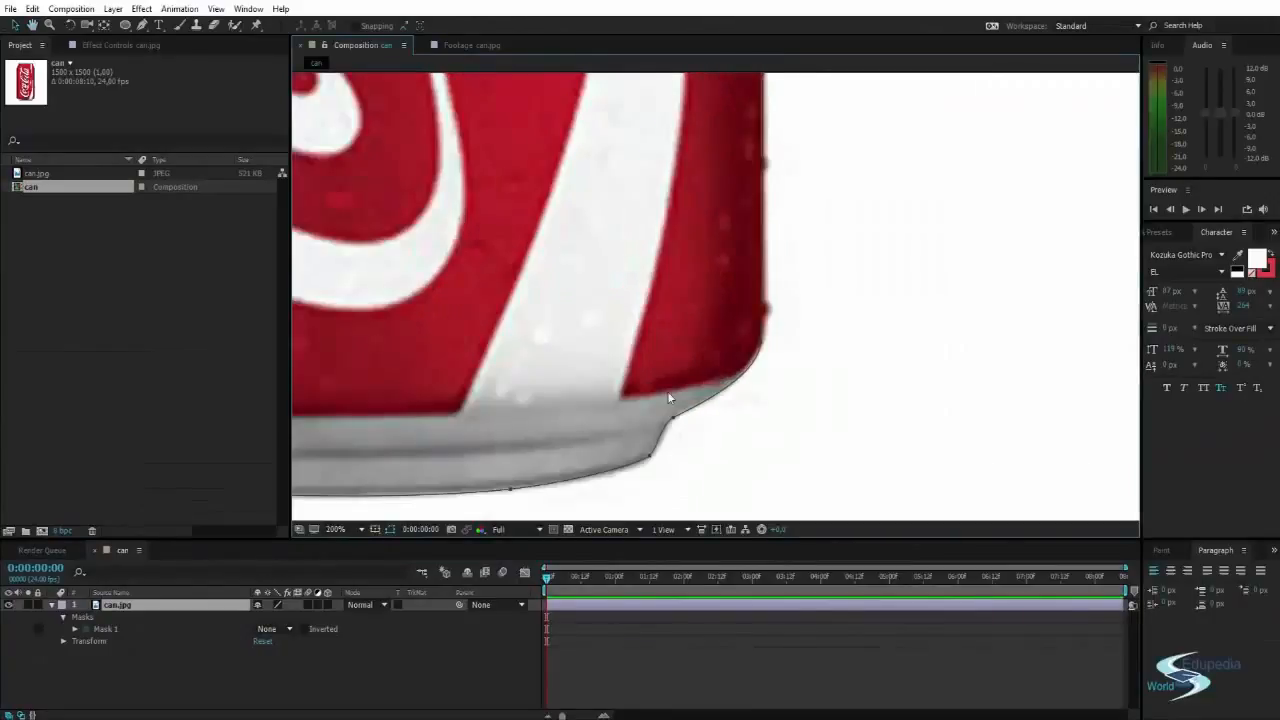
{"action": "left_click_drag", "start_coordinate": [704, 366], "coordinate": [749, 306]}
{"action": "mouse_move", "coordinate": [505, 371]}
{"action": "left_mouse_down"}
{"action": "mouse_move", "coordinate": [757, 334]}
{"action": "mouse_move", "coordinate": [637, 369]}
{"action": "mouse_move", "coordinate": [530, 368]}
{"action": "left_mouse_up"}
{"action": "scroll", "coordinate": [763, 380], "scroll_direction": "up", "scroll_amount": 1}
{"action": "left_click_drag", "start_coordinate": [781, 377], "coordinate": [629, 333]}
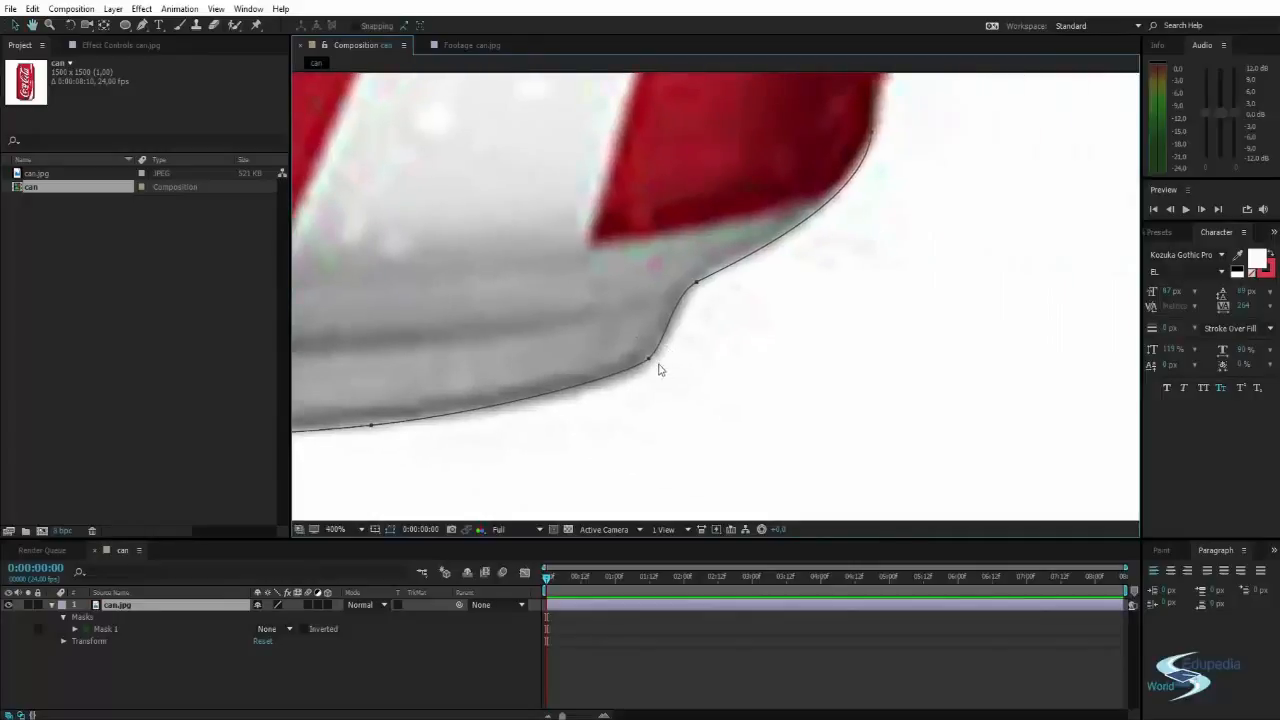
{"action": "left_click", "coordinate": [649, 362]}
{"action": "left_click_drag", "start_coordinate": [701, 306], "coordinate": [638, 339]}
{"action": "left_click_drag", "start_coordinate": [839, 181], "coordinate": [643, 433]}
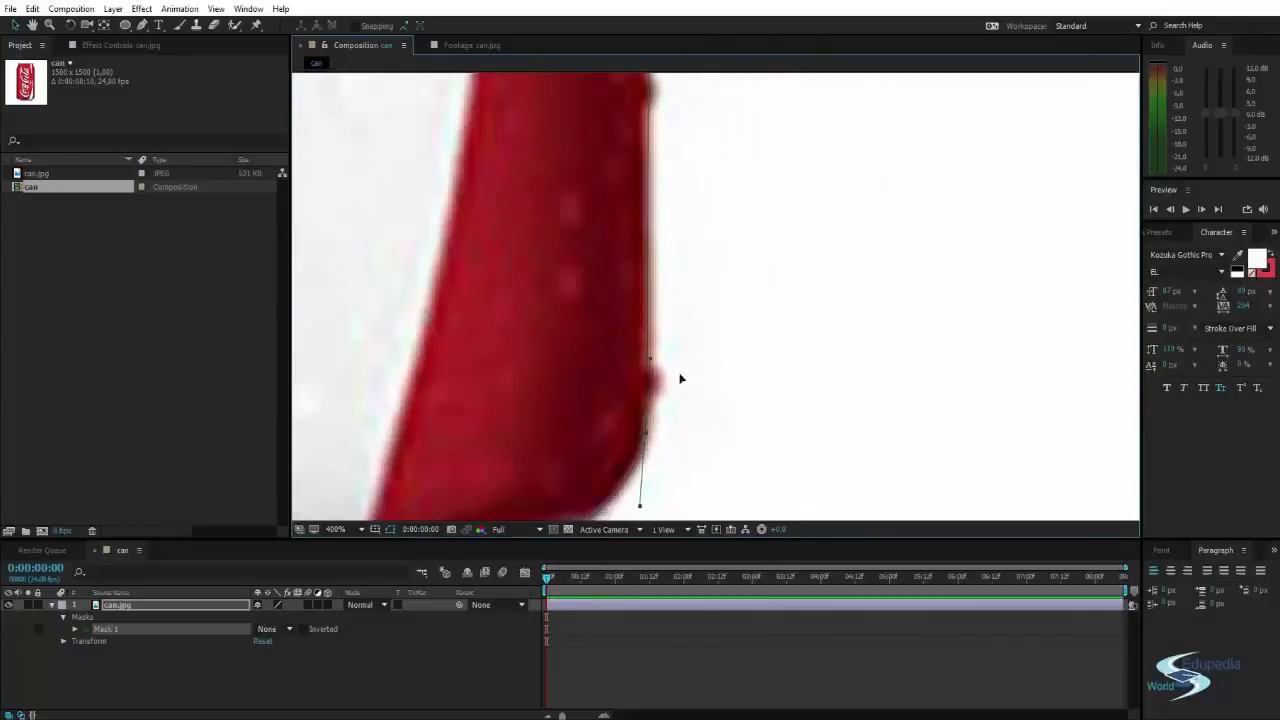
Adjust the curve handles of the mask point at the can's right shoulder to fit the bend.
{"action": "scroll", "coordinate": [683, 377], "scroll_direction": "down", "scroll_amount": 2}
{"action": "left_click_drag", "start_coordinate": [703, 250], "coordinate": [687, 505]}
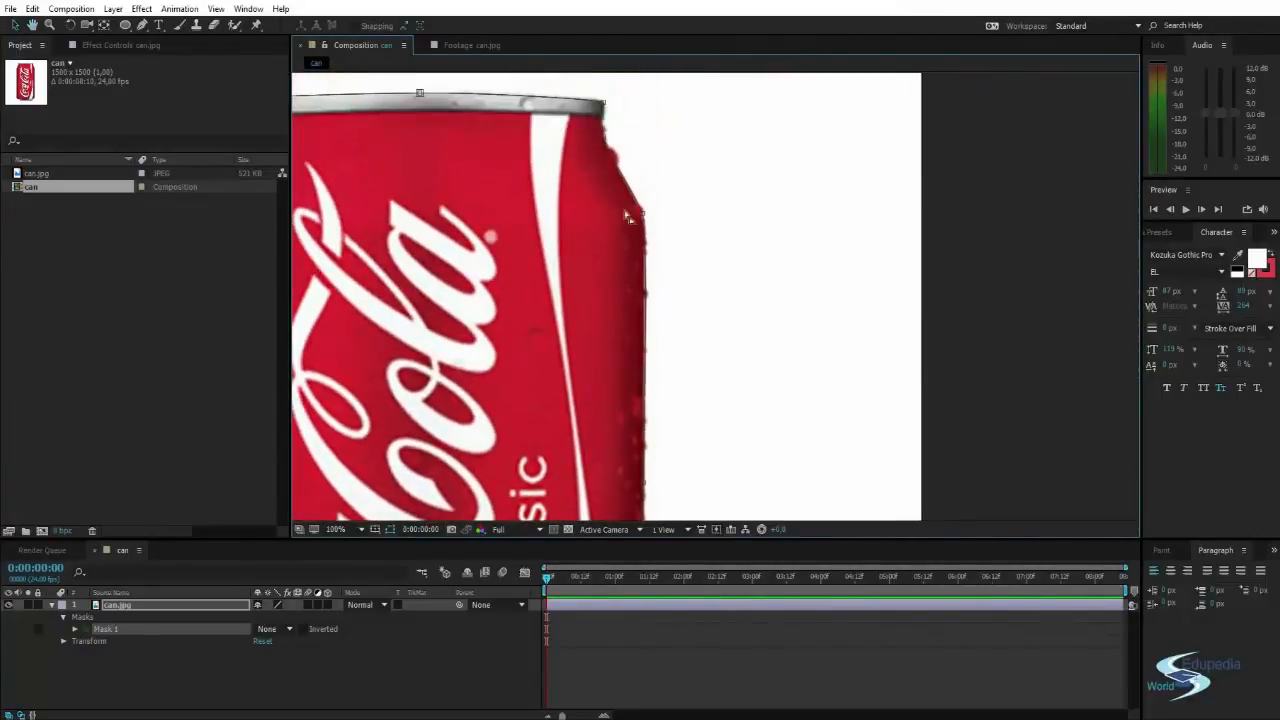
{"action": "scroll", "coordinate": [629, 217], "scroll_direction": "up", "scroll_amount": 1}
{"action": "left_click_drag", "start_coordinate": [608, 220], "coordinate": [627, 372]}
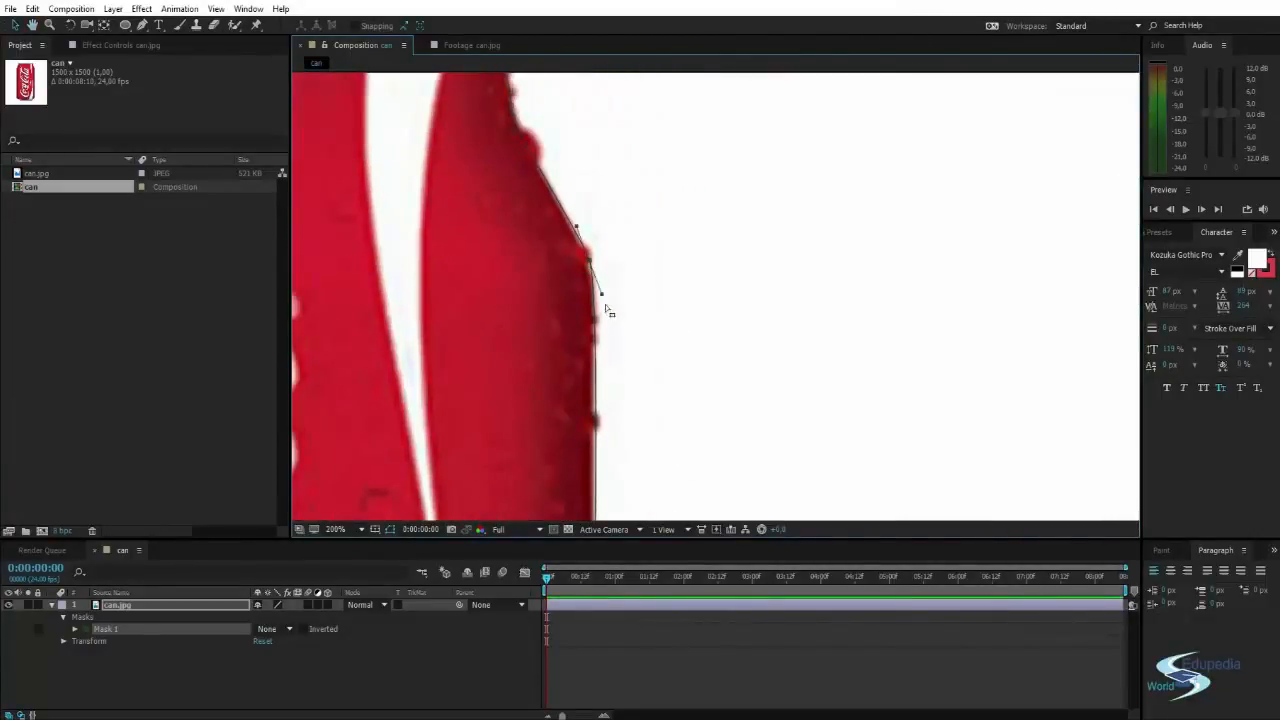
{"action": "left_click_drag", "start_coordinate": [602, 296], "coordinate": [571, 229]}
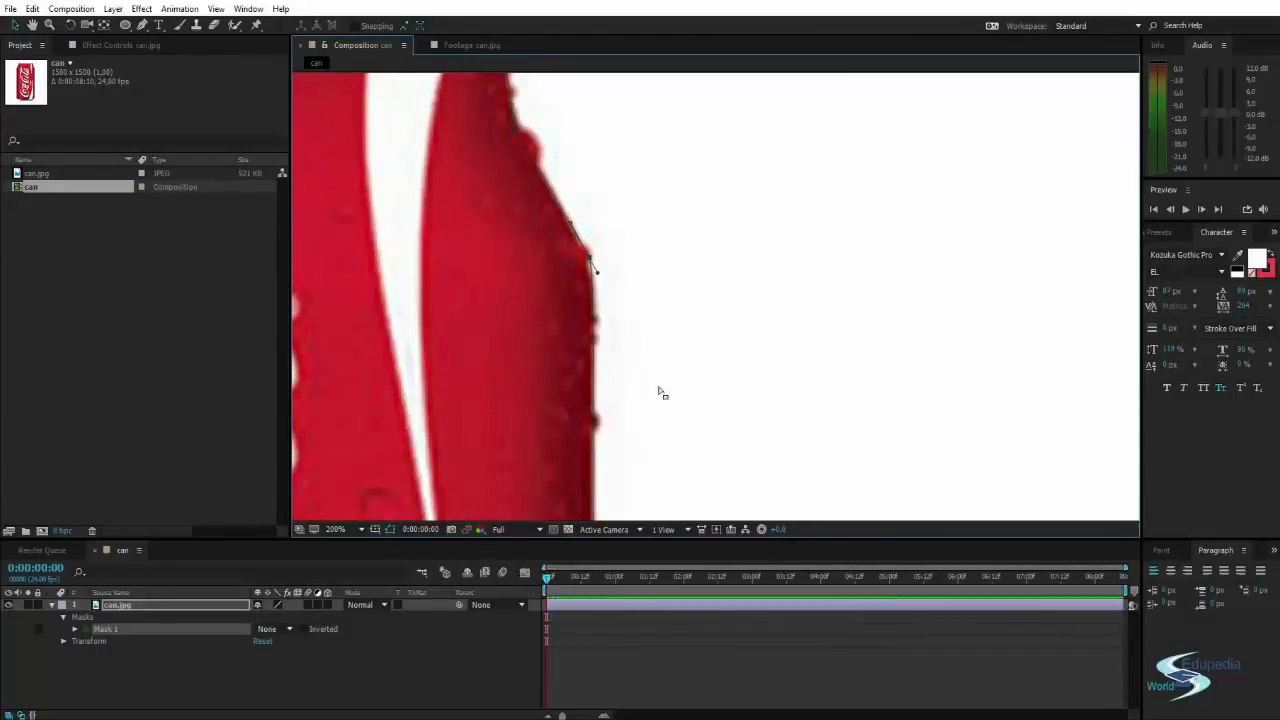
Check the mask along the top rim and shift the mask point on the can's left shoulder onto its edge.
{"action": "left_click_drag", "start_coordinate": [670, 443], "coordinate": [714, 137]}
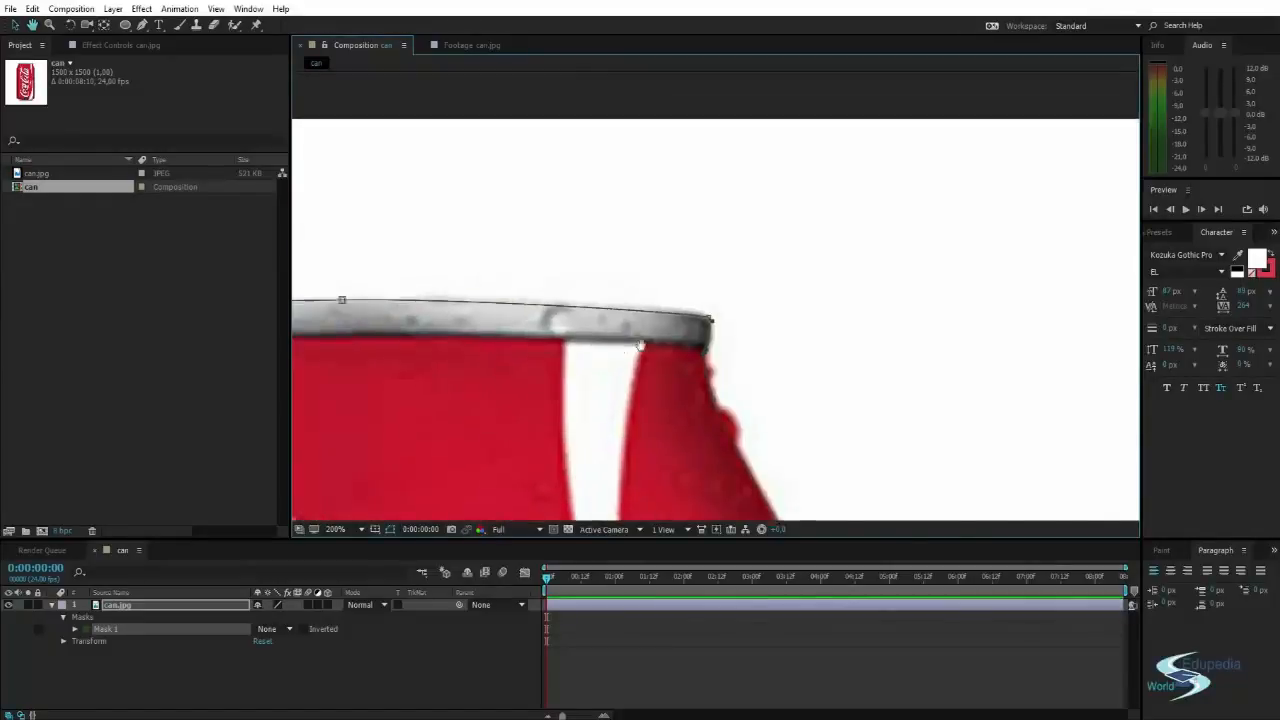
{"action": "left_click_drag", "start_coordinate": [588, 340], "coordinate": [934, 326]}
{"action": "scroll", "coordinate": [803, 363], "scroll_direction": "down", "scroll_amount": 1}
{"action": "mouse_move", "coordinate": [744, 428]}
{"action": "left_mouse_down"}
{"action": "mouse_move", "coordinate": [727, 344]}
{"action": "mouse_move", "coordinate": [764, 420]}
{"action": "left_mouse_up"}
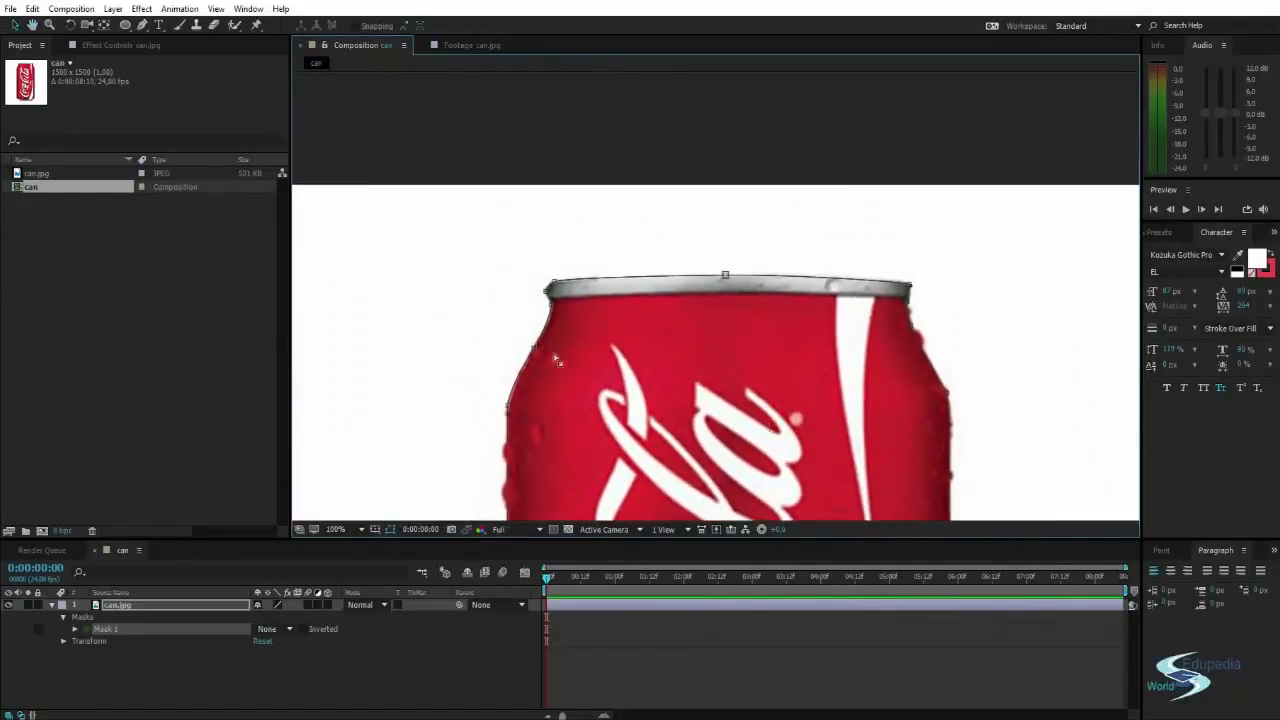
{"action": "scroll", "coordinate": [541, 356], "scroll_direction": "up", "scroll_amount": 1}
{"action": "left_click_drag", "start_coordinate": [517, 354], "coordinate": [659, 364]}
{"action": "left_click_drag", "start_coordinate": [528, 322], "coordinate": [523, 315]}
Check the rest of the can's outline and set Mask 1's mode back to Add.
{"action": "scroll", "coordinate": [603, 350], "scroll_direction": "down", "scroll_amount": 1}
{"action": "left_click_drag", "start_coordinate": [737, 483], "coordinate": [656, 317]}
{"action": "scroll", "coordinate": [656, 317], "scroll_direction": "down", "scroll_amount": 2}
{"action": "left_click_drag", "start_coordinate": [686, 396], "coordinate": [616, 332]}
{"action": "scroll", "coordinate": [600, 339], "scroll_direction": "up", "scroll_amount": 1}
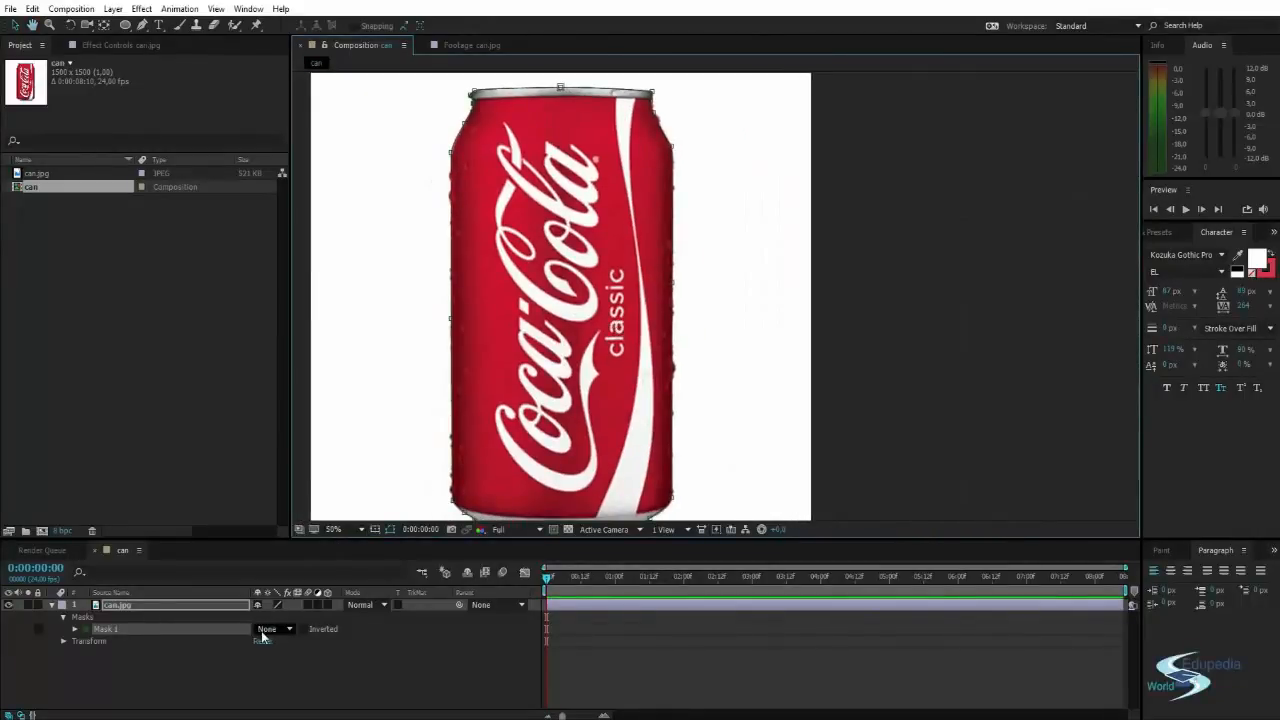
{"action": "left_click", "coordinate": [265, 629]}
{"action": "left_click", "coordinate": [285, 534]}
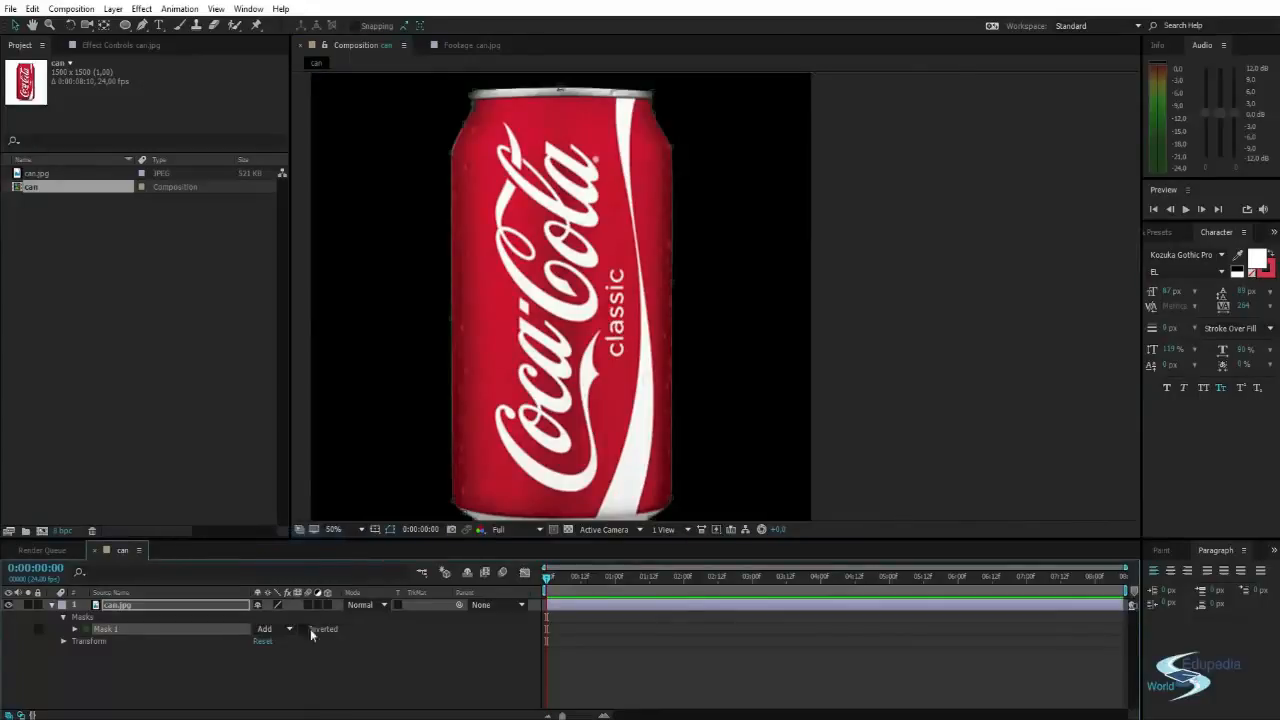
Deselect the mask and examine the cut-out can against black, from the whole shape down to its lower-right edge.
{"action": "left_click", "coordinate": [335, 692]}
{"action": "scroll", "coordinate": [713, 289], "scroll_direction": "down", "scroll_amount": 1}
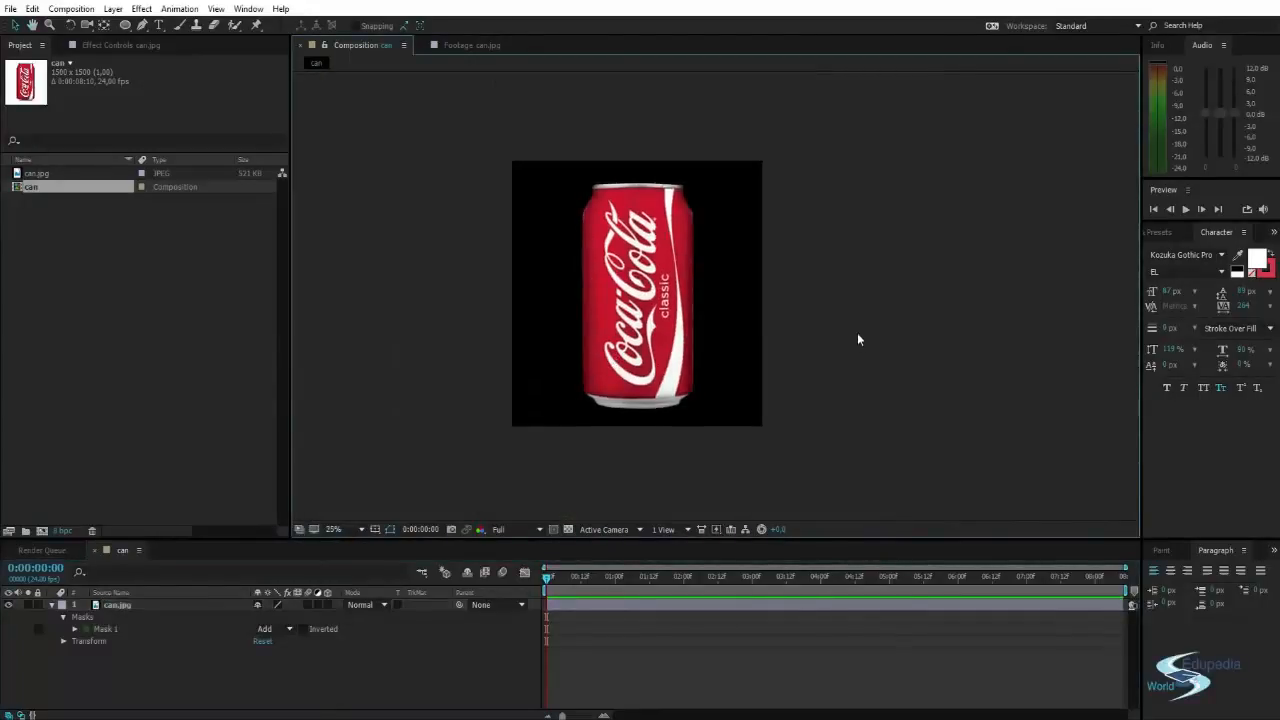
{"action": "scroll", "coordinate": [700, 340], "scroll_direction": "up", "scroll_amount": 2}
{"action": "left_click", "coordinate": [677, 318]}
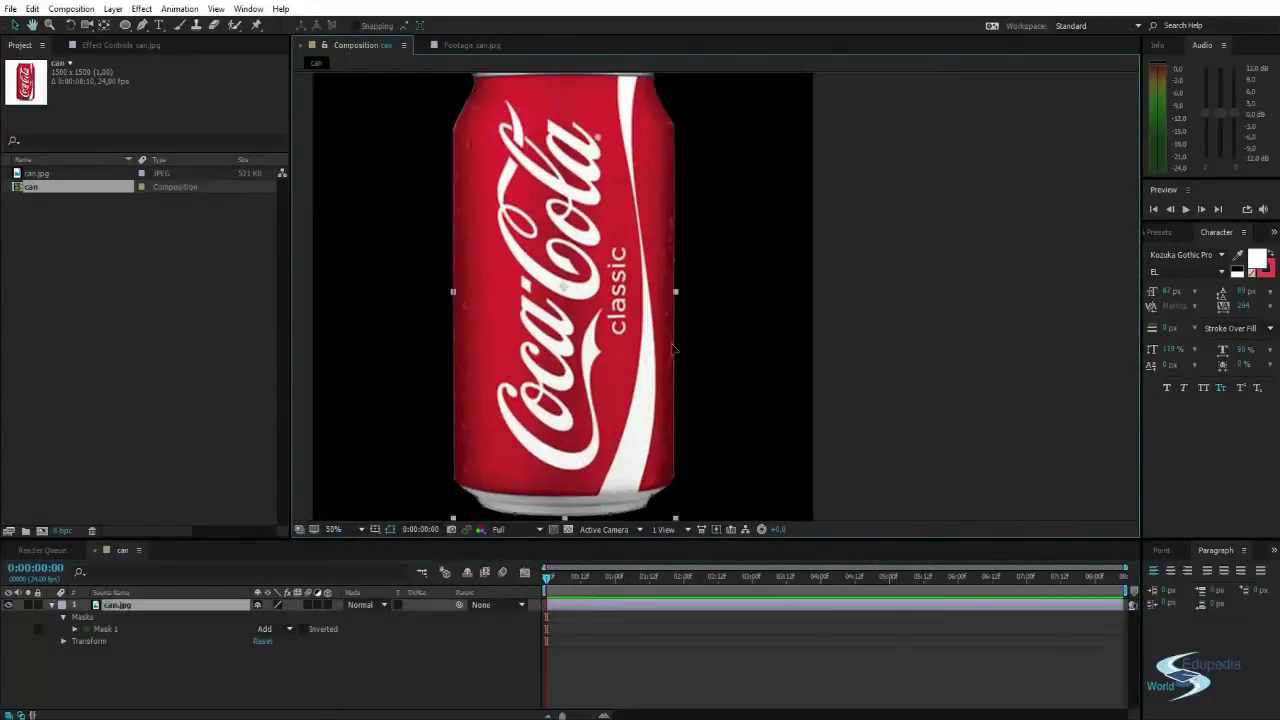
{"action": "scroll", "coordinate": [672, 335], "scroll_direction": "up", "scroll_amount": 2}
{"action": "left_click_drag", "start_coordinate": [669, 339], "coordinate": [710, 200]}
{"action": "left_click_drag", "start_coordinate": [694, 395], "coordinate": [707, 318]}
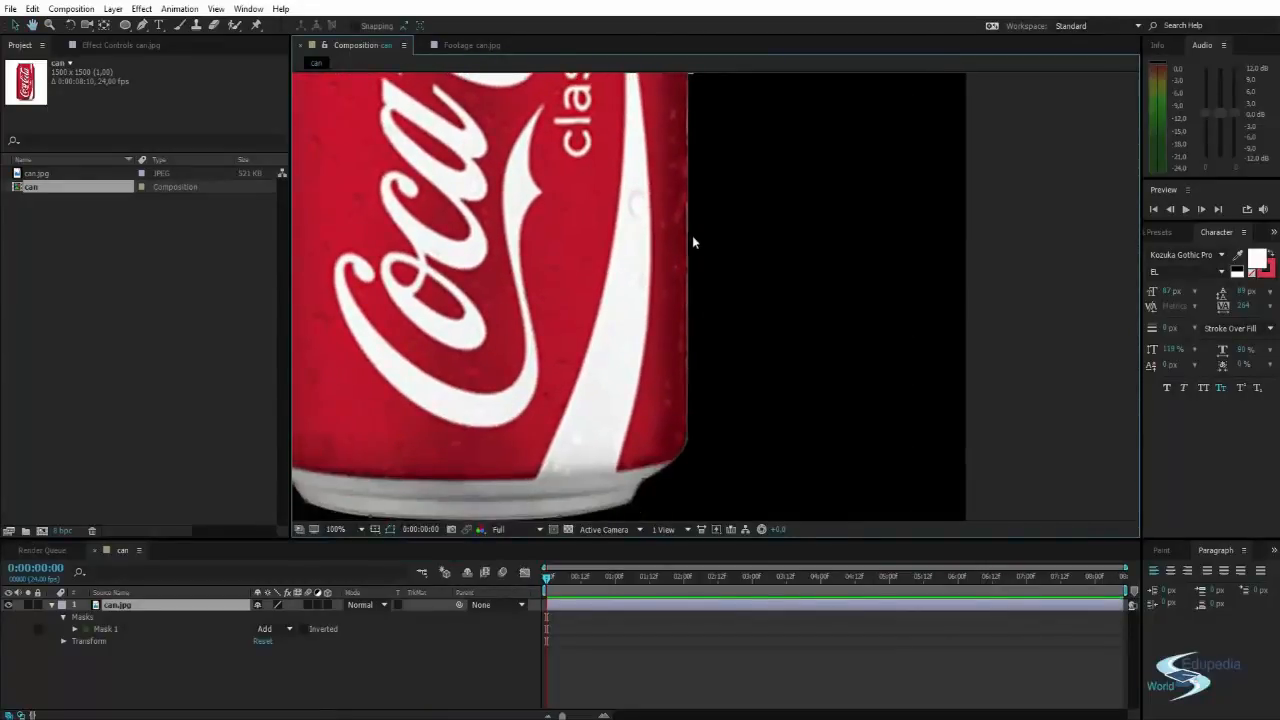
Check the mask path along the can's right side up close with the Pen tool, and deselect the mask.
{"action": "left_click", "coordinate": [690, 256]}
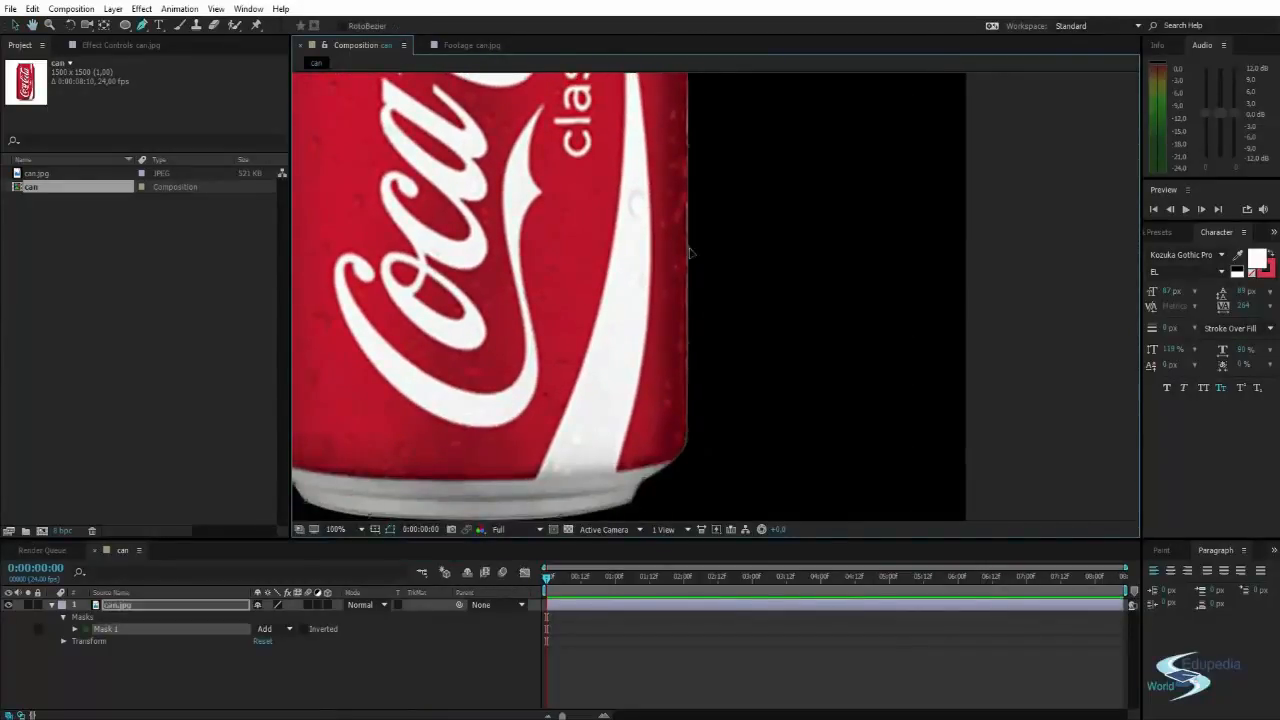
{"action": "scroll", "coordinate": [690, 240], "scroll_direction": "up", "scroll_amount": 2}
{"action": "left_click_drag", "start_coordinate": [683, 243], "coordinate": [664, 294]}
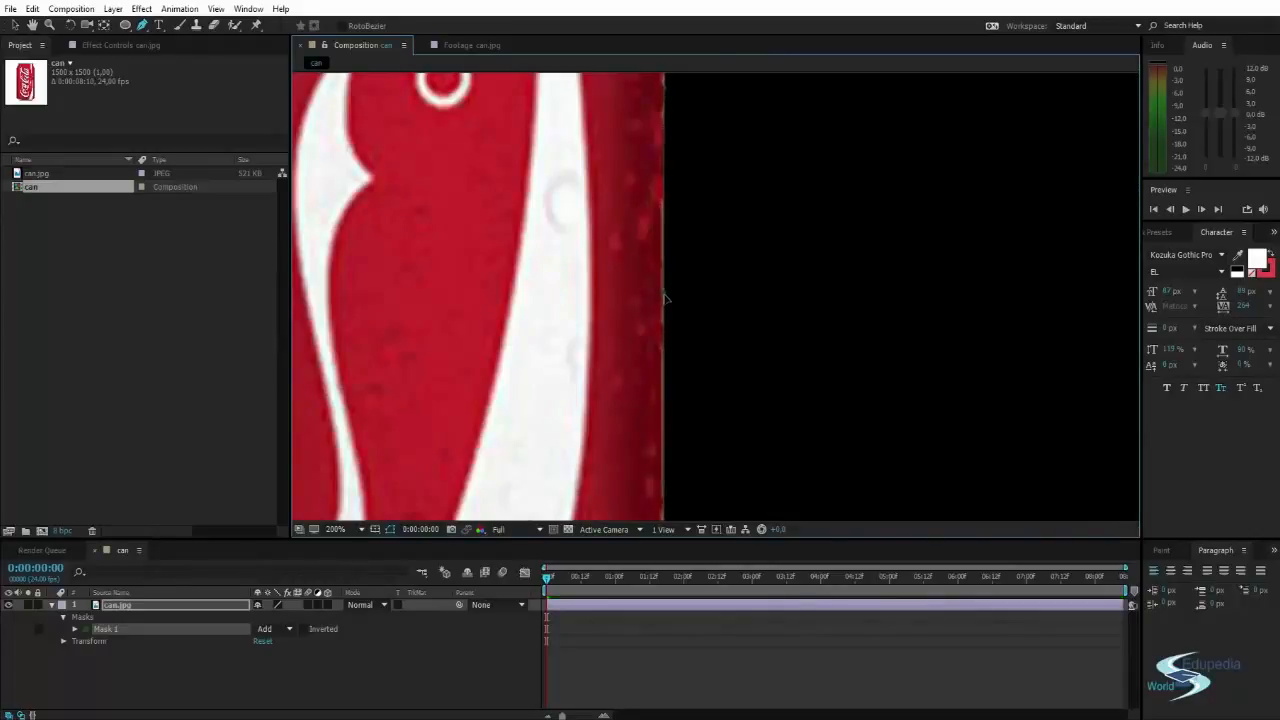
{"action": "scroll", "coordinate": [711, 280], "scroll_direction": "down", "scroll_amount": 2}
{"action": "left_click_drag", "start_coordinate": [754, 283], "coordinate": [766, 371]}
{"action": "left_click", "coordinate": [785, 357], "text": "ctrl"}
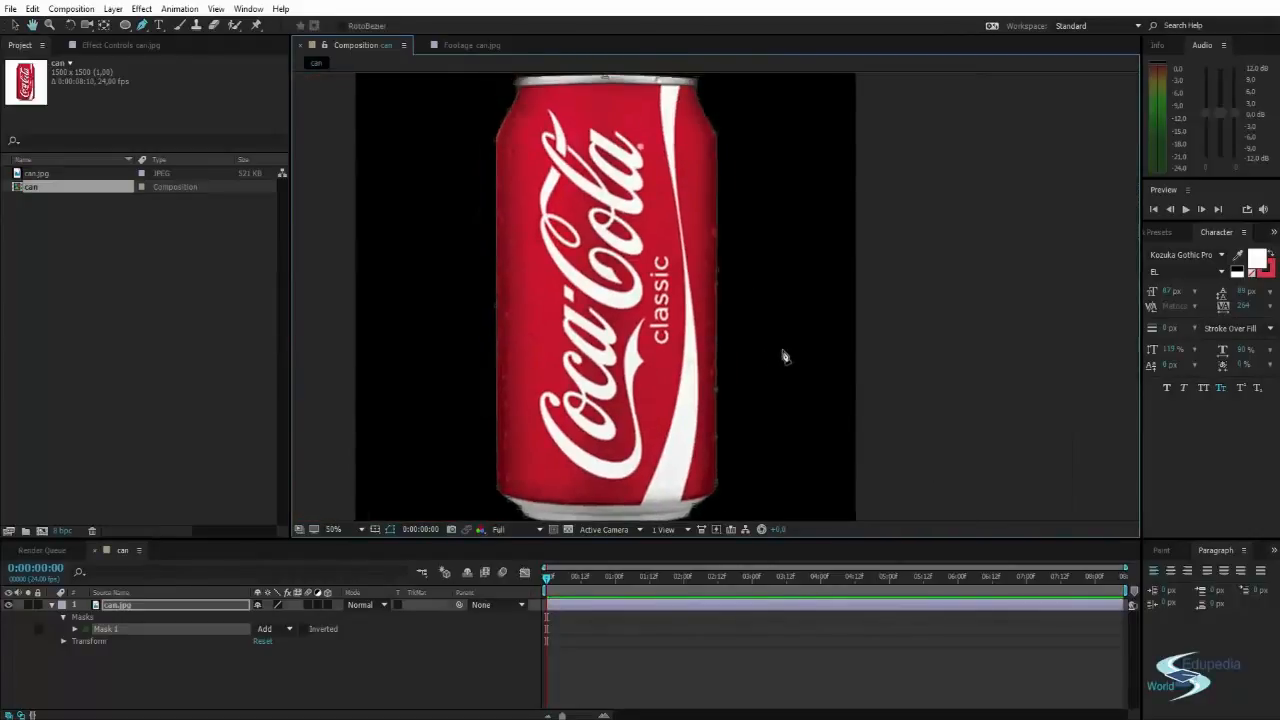
{"action": "mouse_move", "coordinate": [820, 293]}
{"action": "left_mouse_down"}
{"action": "mouse_move", "coordinate": [846, 314]}
{"action": "mouse_move", "coordinate": [823, 329]}
{"action": "mouse_move", "coordinate": [823, 300]}
{"action": "left_mouse_up"}
{"action": "scroll", "coordinate": [806, 314], "scroll_direction": "down", "scroll_amount": 1}
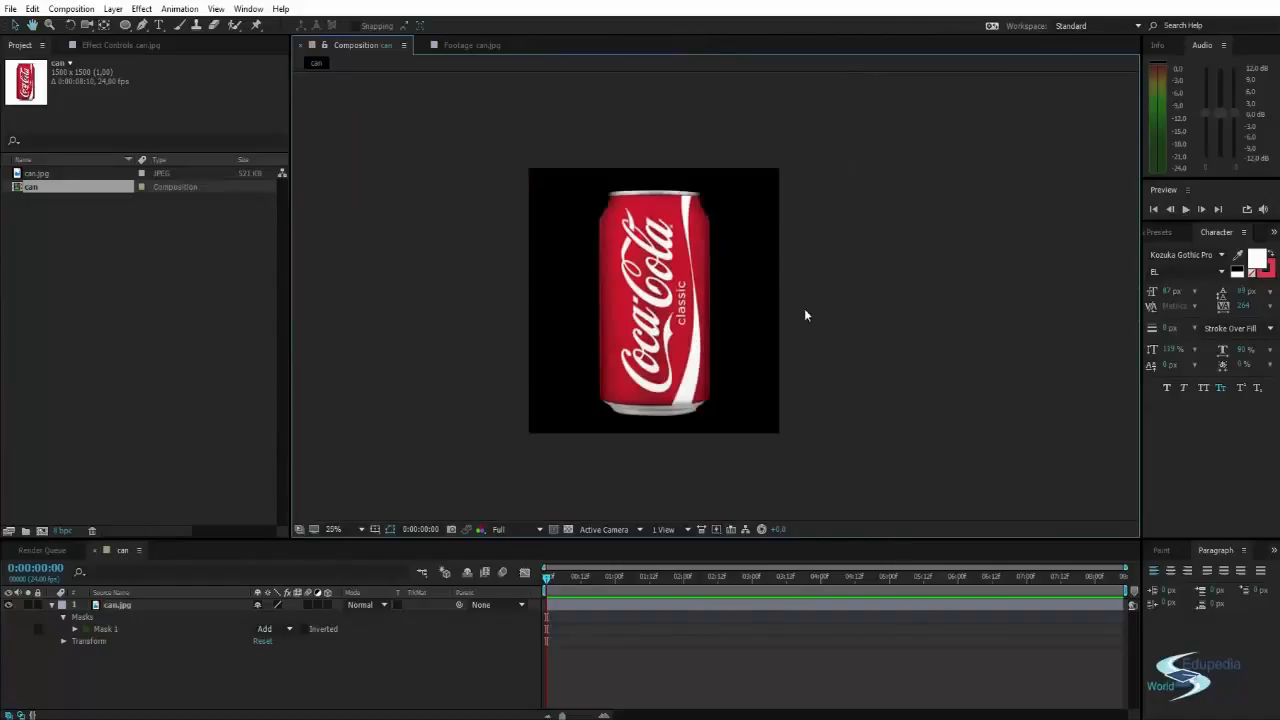
Examine the cut-out can from the top rim to the base at closer magnification, with the layer deselected.
{"action": "scroll", "coordinate": [717, 320], "scroll_direction": "up", "scroll_amount": 4}
{"action": "left_click_drag", "start_coordinate": [428, 177], "coordinate": [784, 430]}
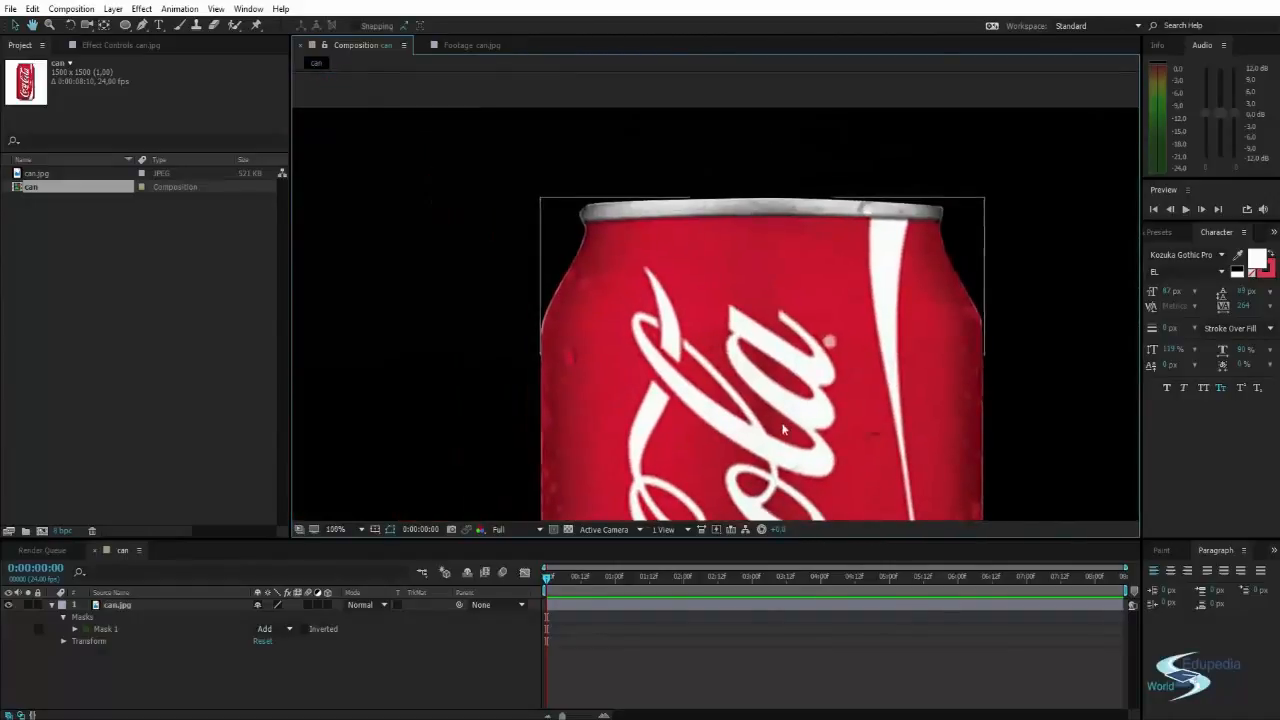
{"action": "scroll", "coordinate": [538, 365], "scroll_direction": "down", "scroll_amount": 1}
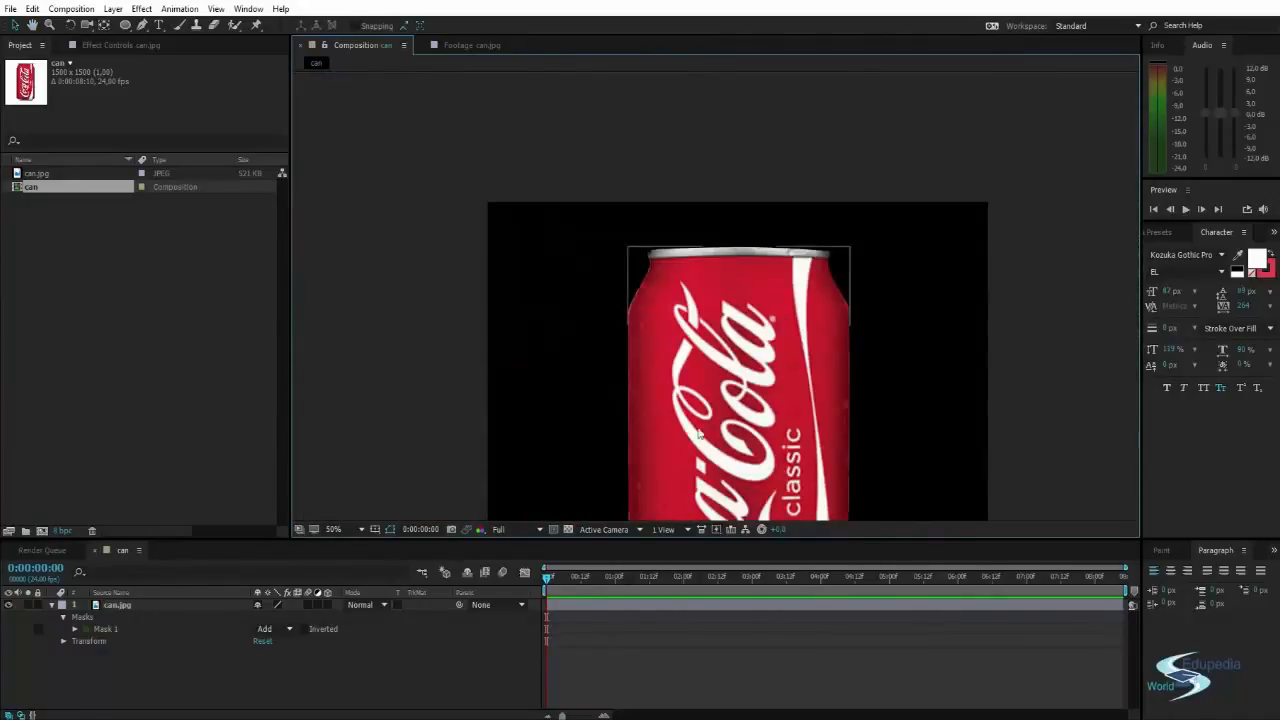
{"action": "left_click_drag", "start_coordinate": [691, 415], "coordinate": [586, 237]}
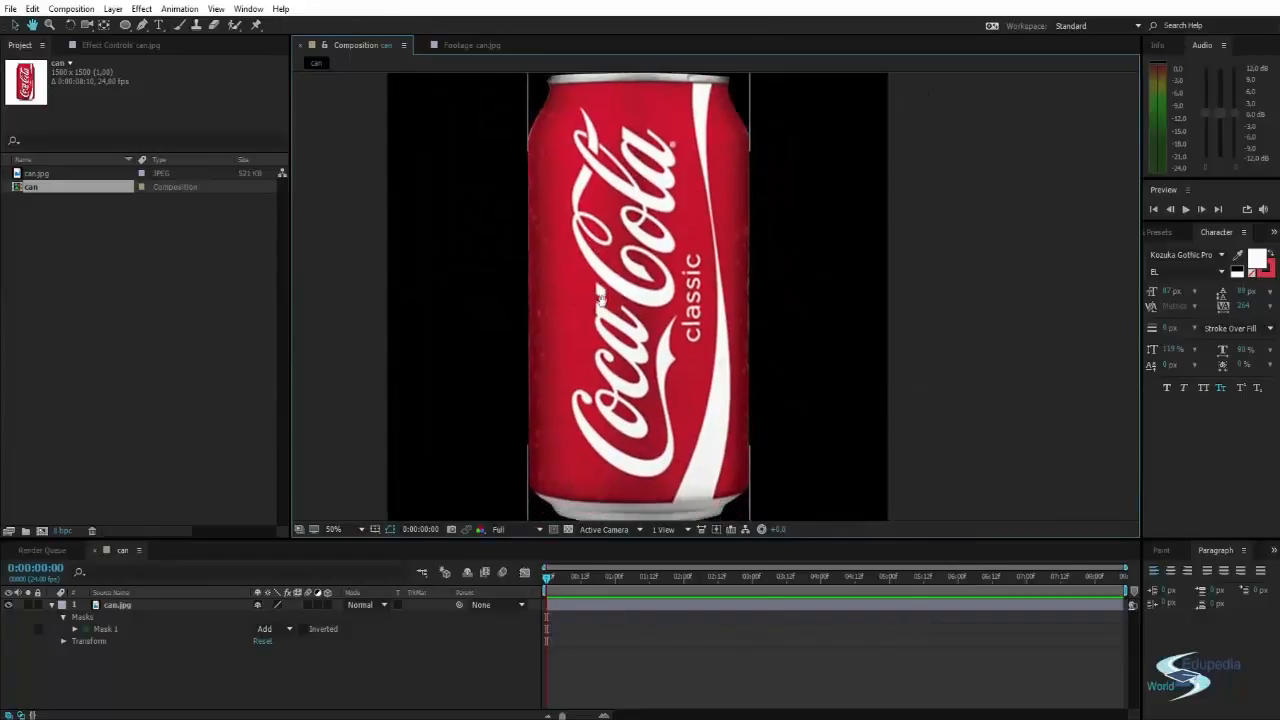
{"action": "left_click", "coordinate": [351, 530]}
{"action": "left_click", "coordinate": [372, 437]}
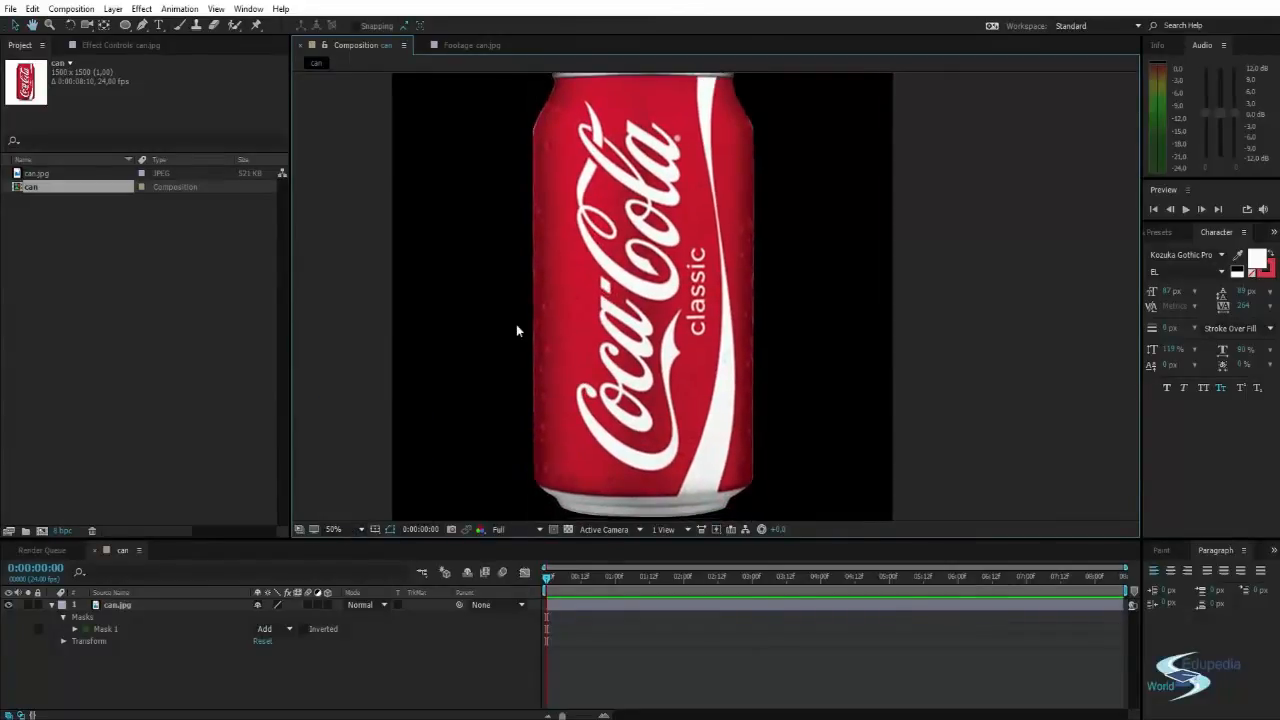
{"action": "left_click", "coordinate": [612, 311]}
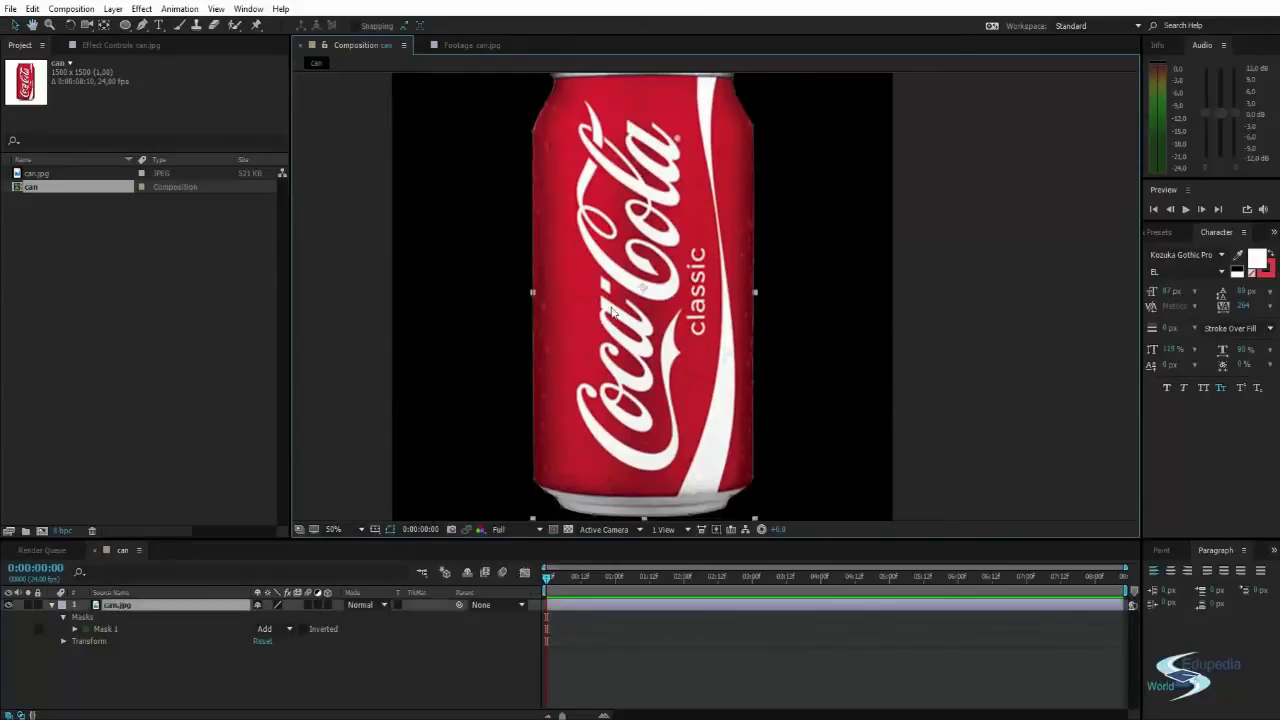
{"action": "left_click", "coordinate": [930, 258]}
{"action": "left_click_drag", "start_coordinate": [859, 283], "coordinate": [857, 278]}
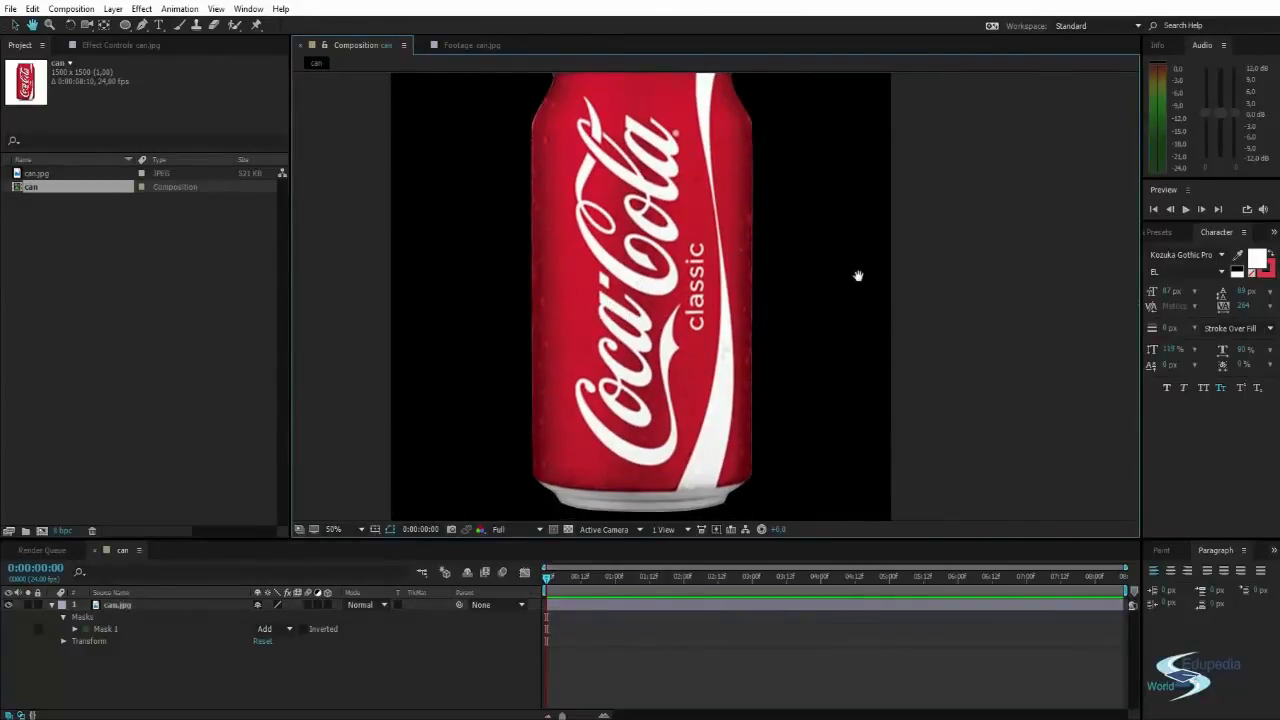
Create a gray solid layer in the can composition.
{"action": "left_click", "coordinate": [321, 682]}
{"action": "key", "text": "ctrl+y"}
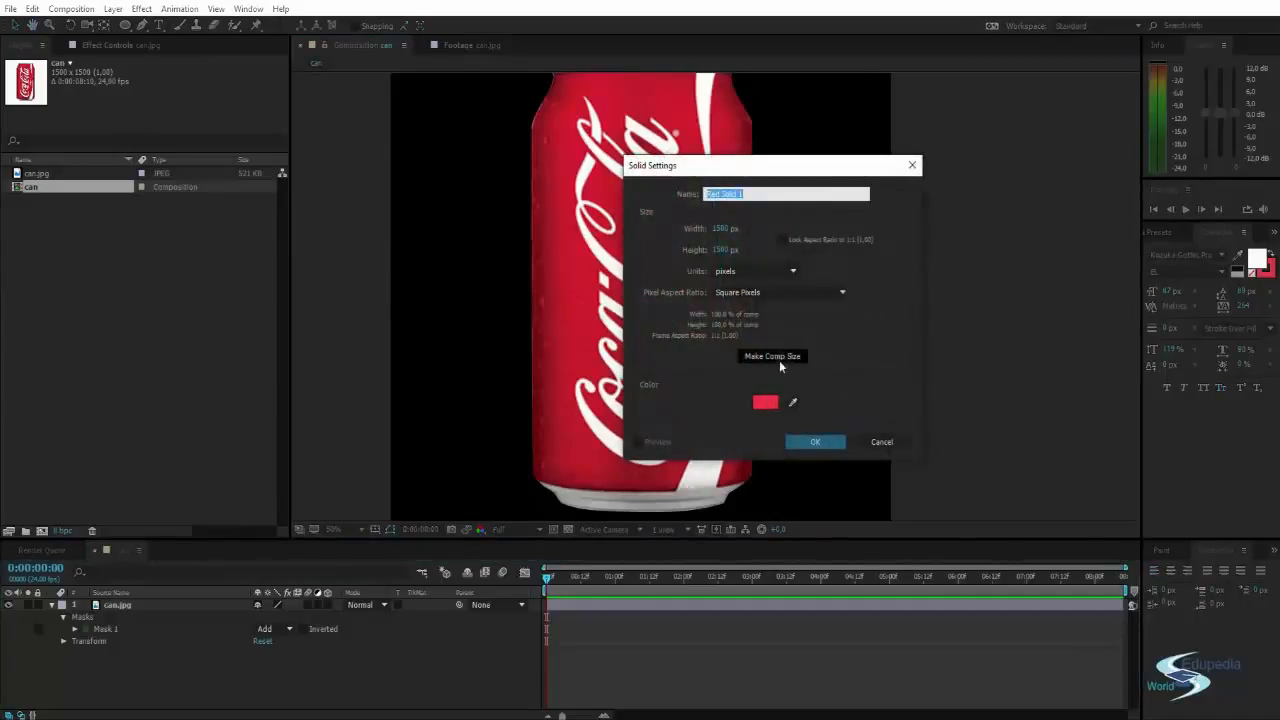
{"action": "left_click", "coordinate": [765, 402]}
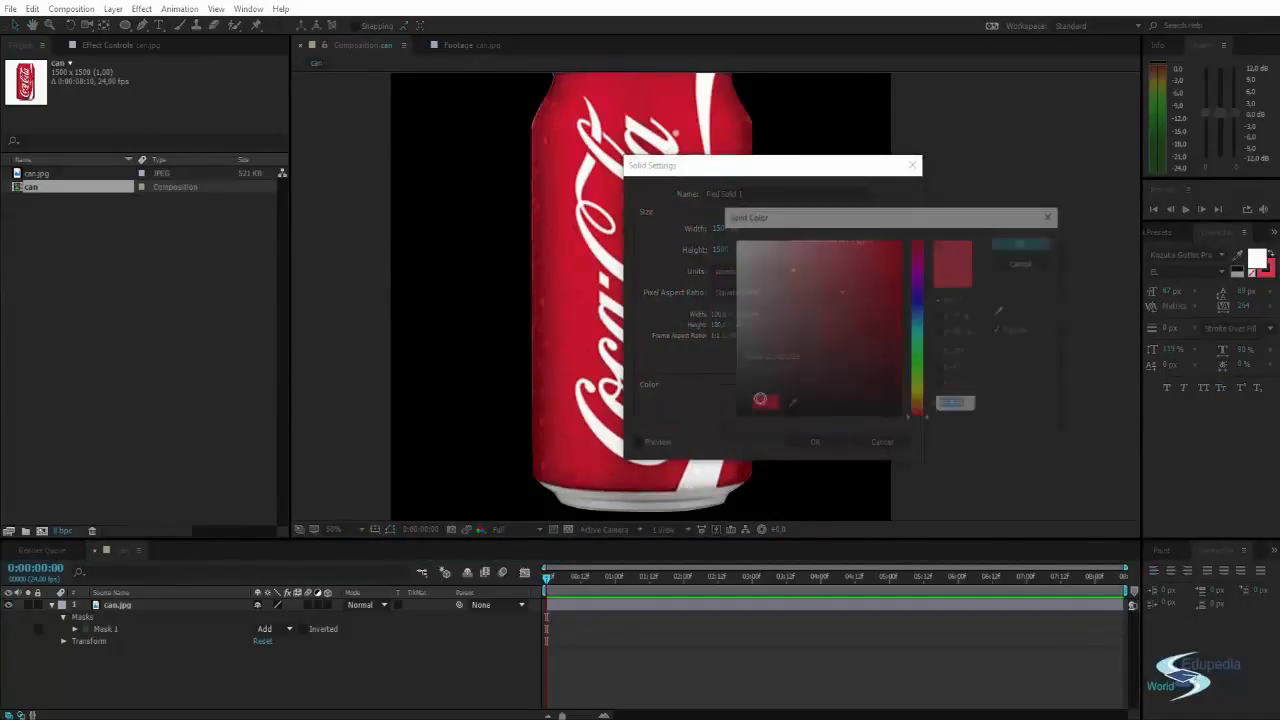
{"action": "left_click_drag", "start_coordinate": [850, 308], "coordinate": [790, 295]}
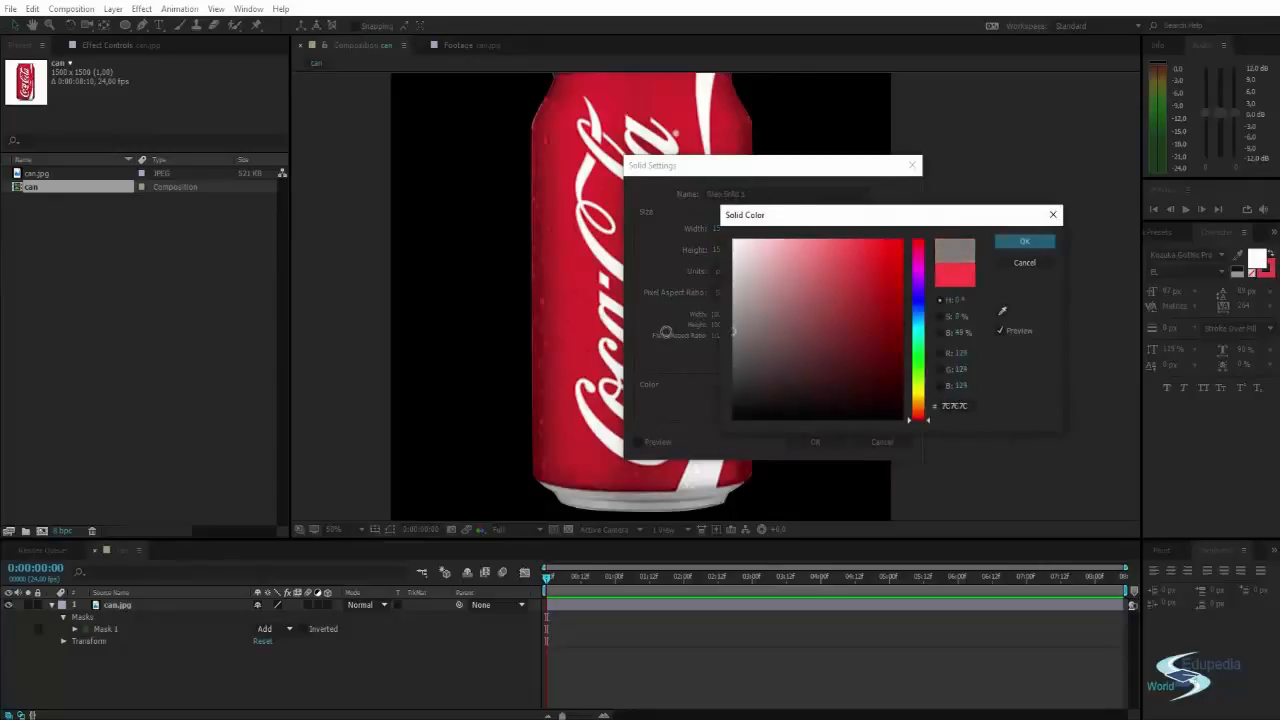
{"action": "left_click", "coordinate": [1015, 241]}
{"action": "left_click", "coordinate": [818, 441]}
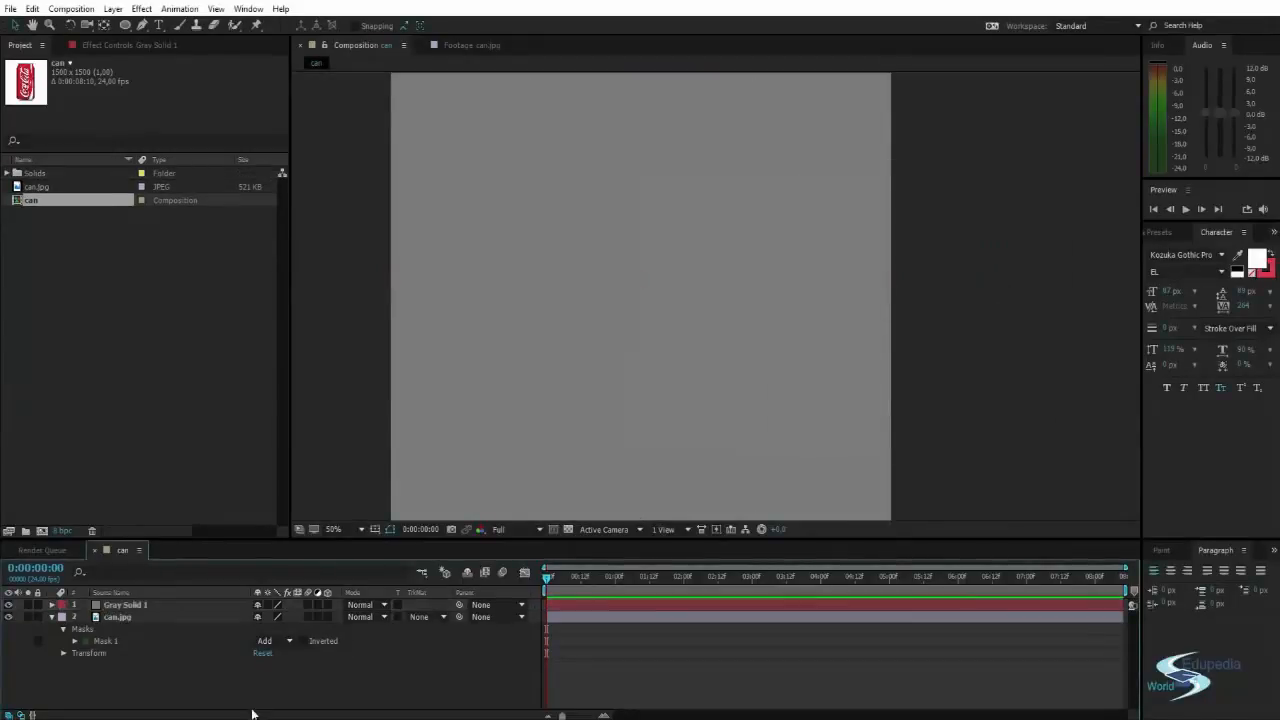
Move the gray solid below the can.jpg layer and view the can against it.
{"action": "left_click_drag", "start_coordinate": [143, 606], "coordinate": [129, 683]}
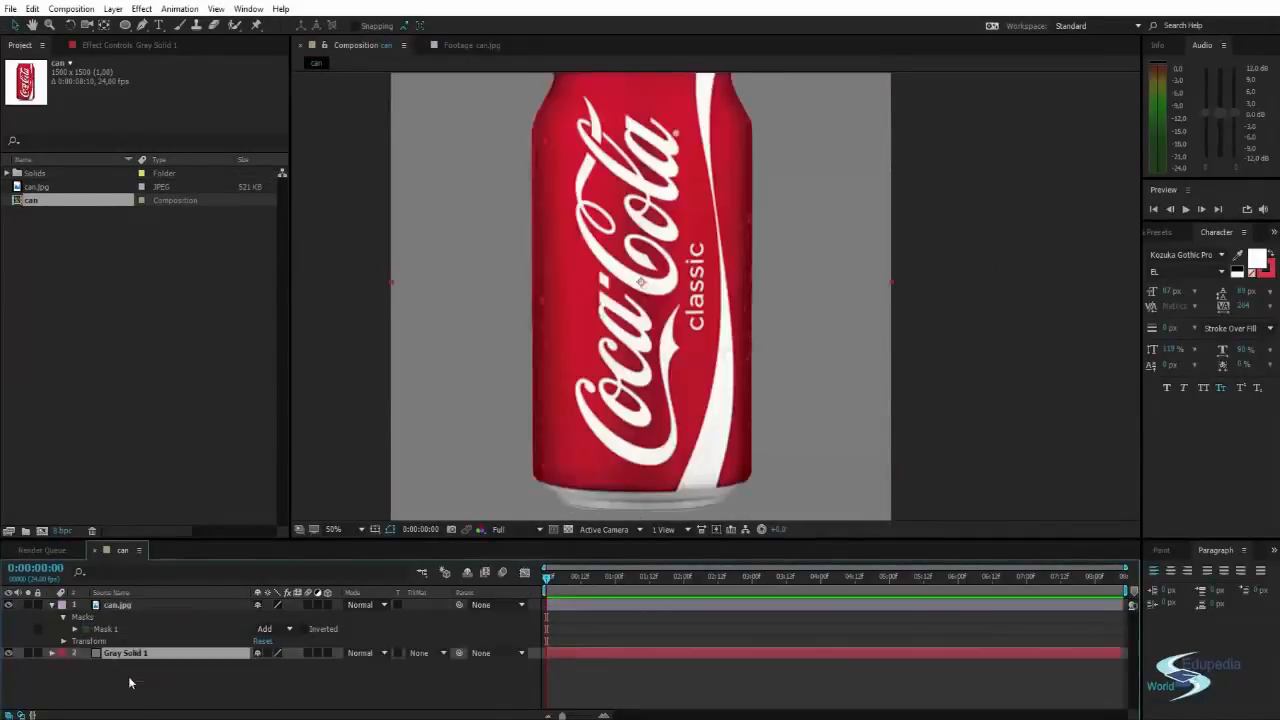
{"action": "left_click", "coordinate": [990, 312]}
{"action": "scroll", "coordinate": [880, 290], "scroll_direction": "down", "scroll_amount": 2}
{"action": "left_click_drag", "start_coordinate": [771, 270], "coordinate": [748, 291]}
{"action": "left_click_drag", "start_coordinate": [774, 248], "coordinate": [804, 294]}
{"action": "left_click", "coordinate": [912, 298]}
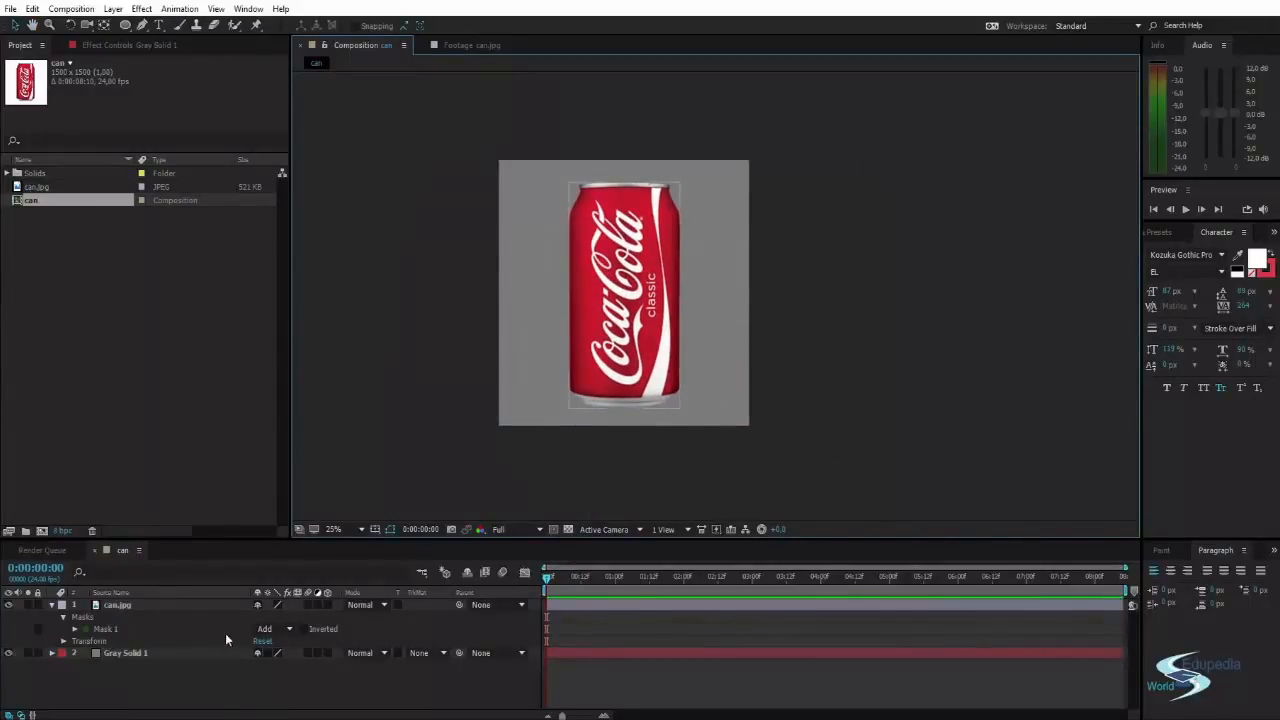
Review the mode options of Mask 1, keep Add, and select the can.jpg layer to show its mask points.
{"action": "left_click", "coordinate": [289, 631]}
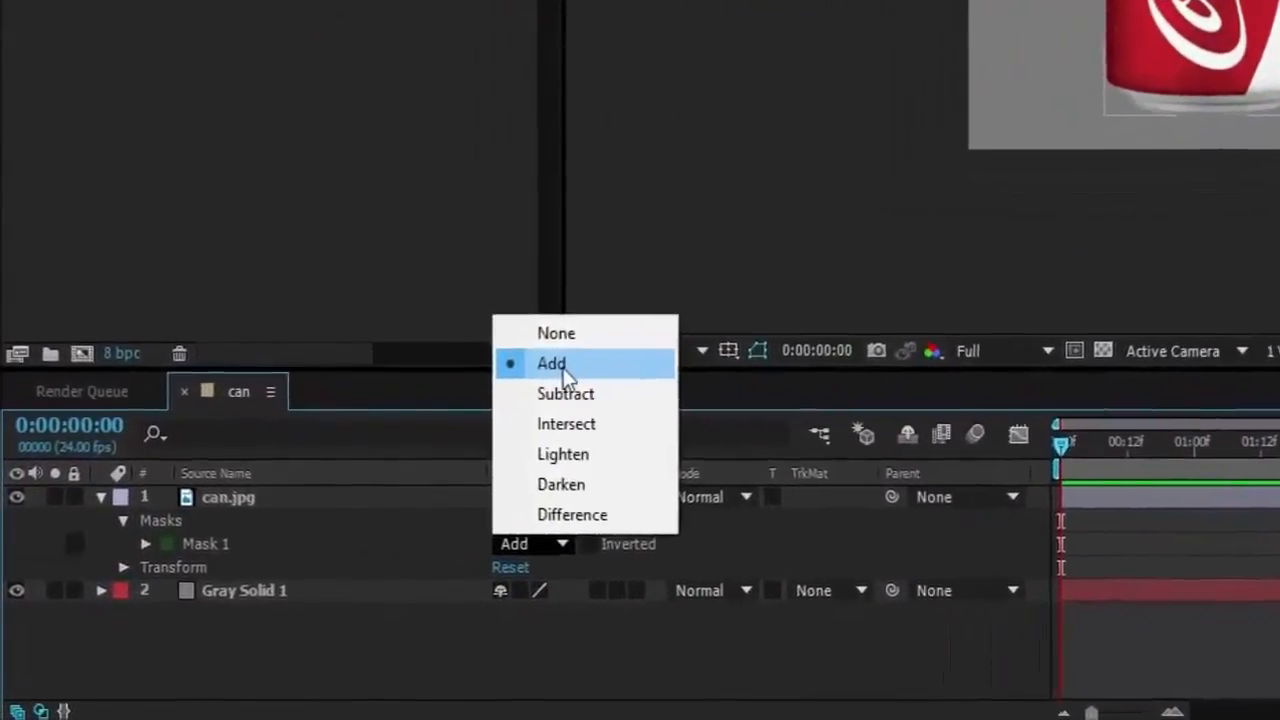
{"action": "left_click", "coordinate": [500, 399]}
{"action": "left_click", "coordinate": [1250, 14]}
{"action": "scroll", "coordinate": [1250, 14], "scroll_direction": "up", "scroll_amount": 2}
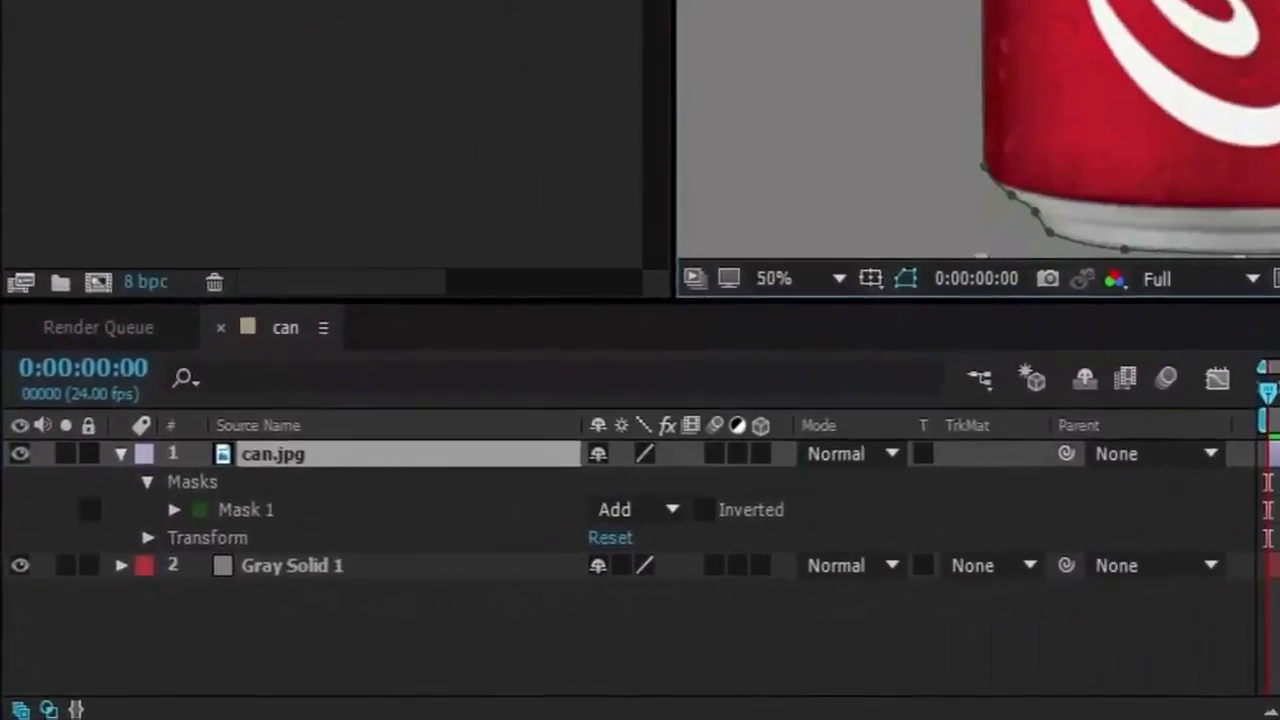
Examine the mask points around the can's outline against the gray background, from the top rim to the base.
{"action": "left_click_drag", "start_coordinate": [1165, 8], "coordinate": [1272, 70]}
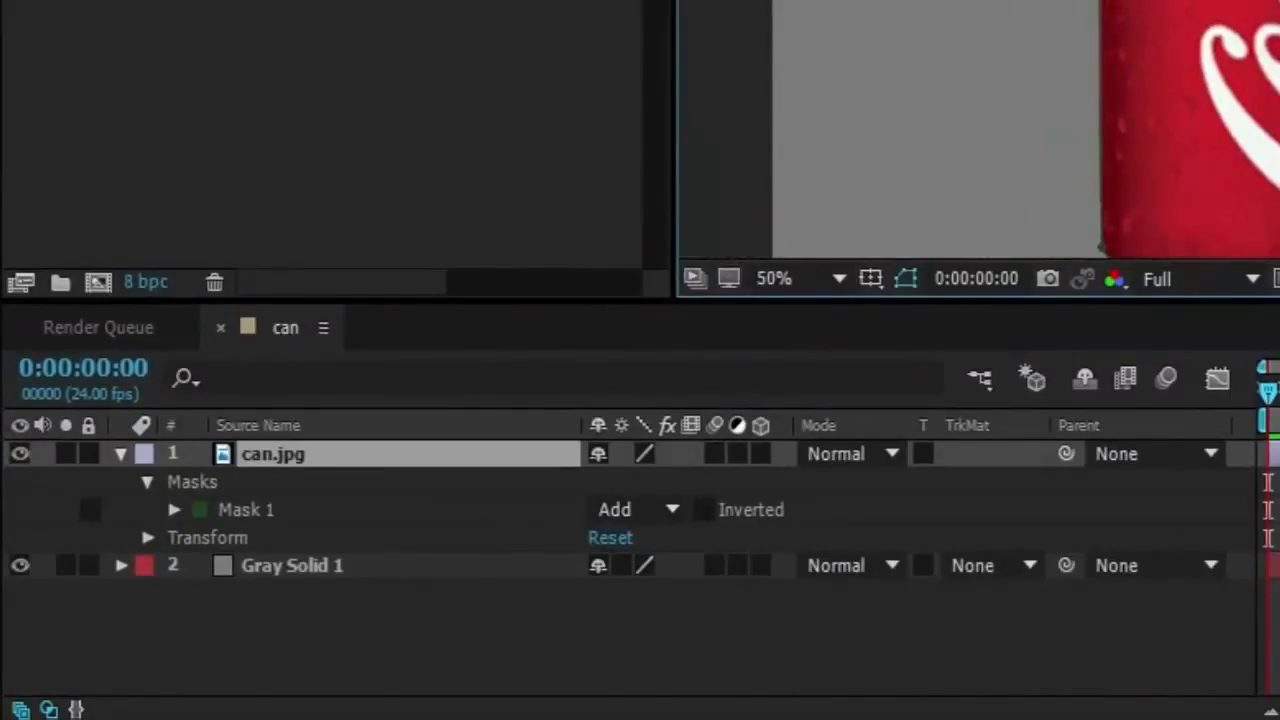
{"action": "left_click_drag", "start_coordinate": [1047, 214], "coordinate": [1081, 57]}
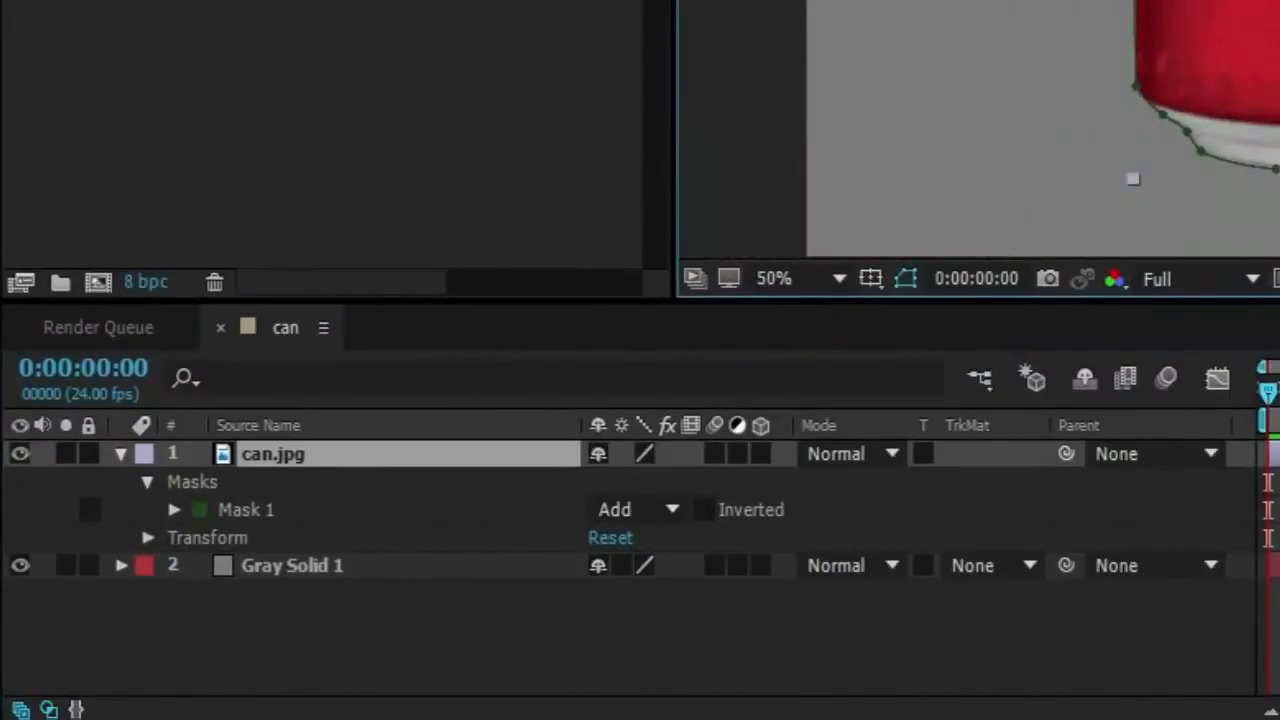
{"action": "left_click_drag", "start_coordinate": [1215, 40], "coordinate": [1255, 165]}
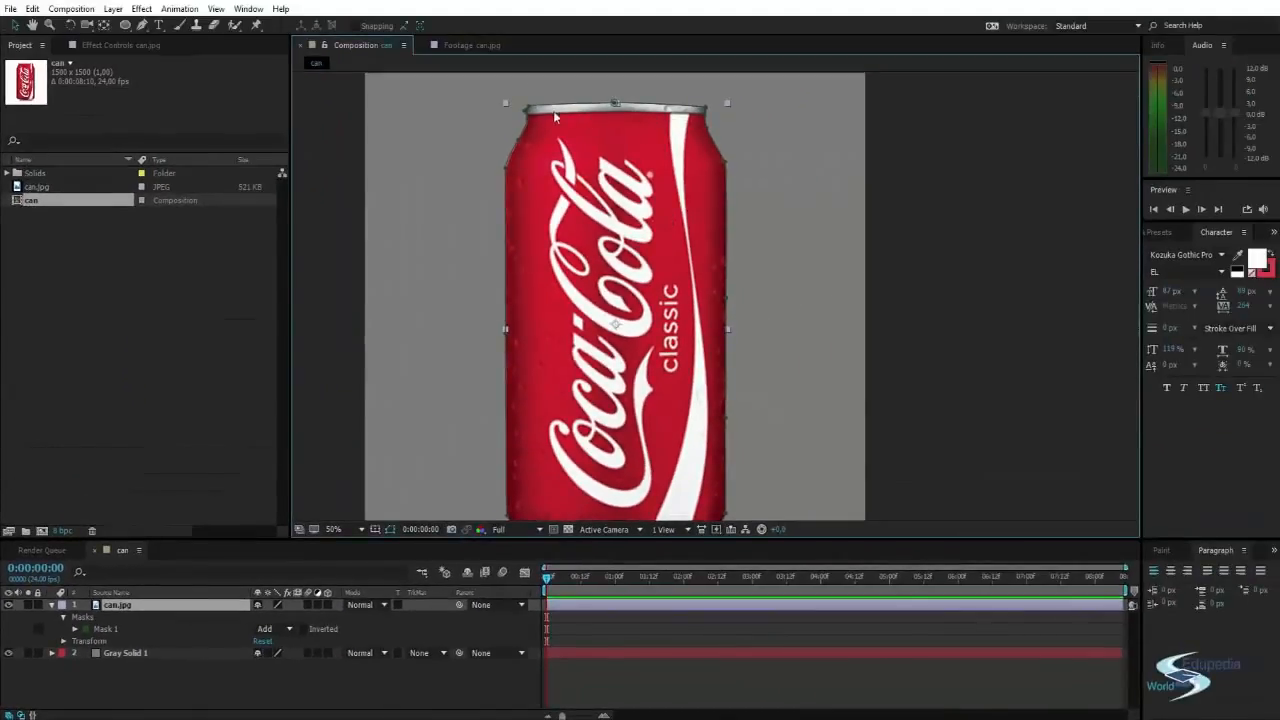
{"action": "scroll", "coordinate": [528, 258], "scroll_direction": "down", "scroll_amount": 5}
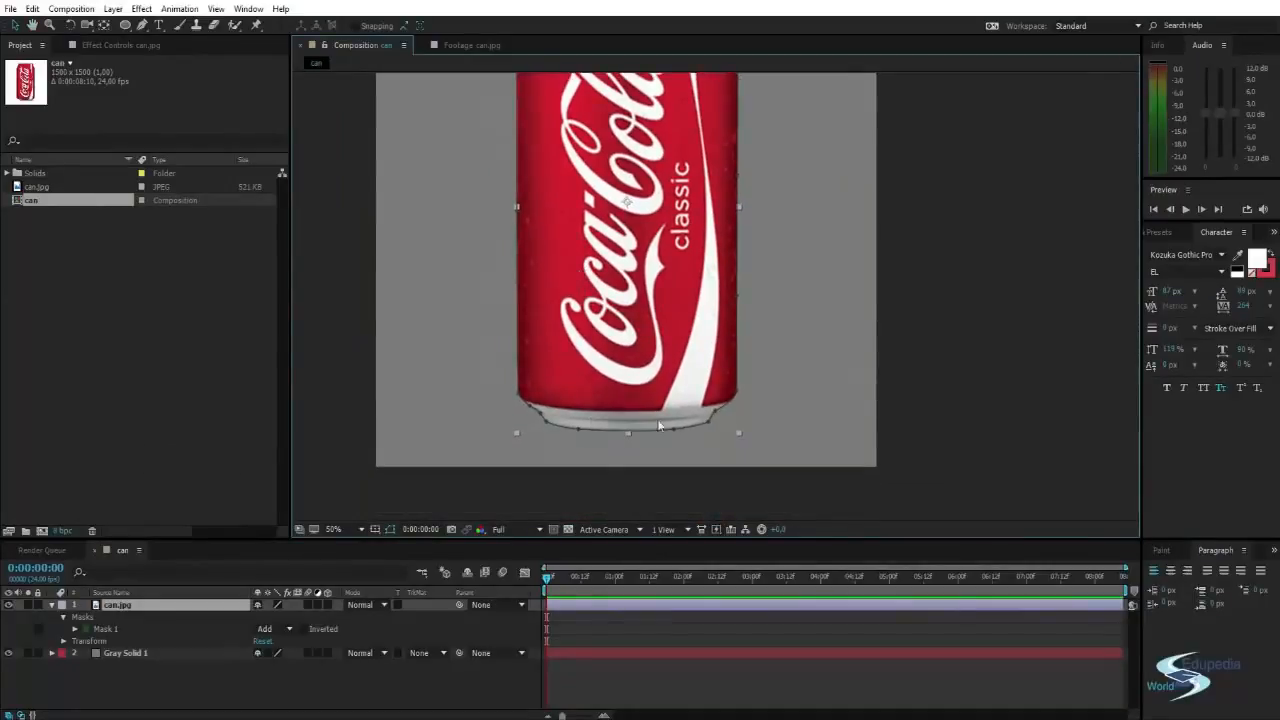
{"action": "scroll", "coordinate": [720, 292], "scroll_direction": "up", "scroll_amount": 4}
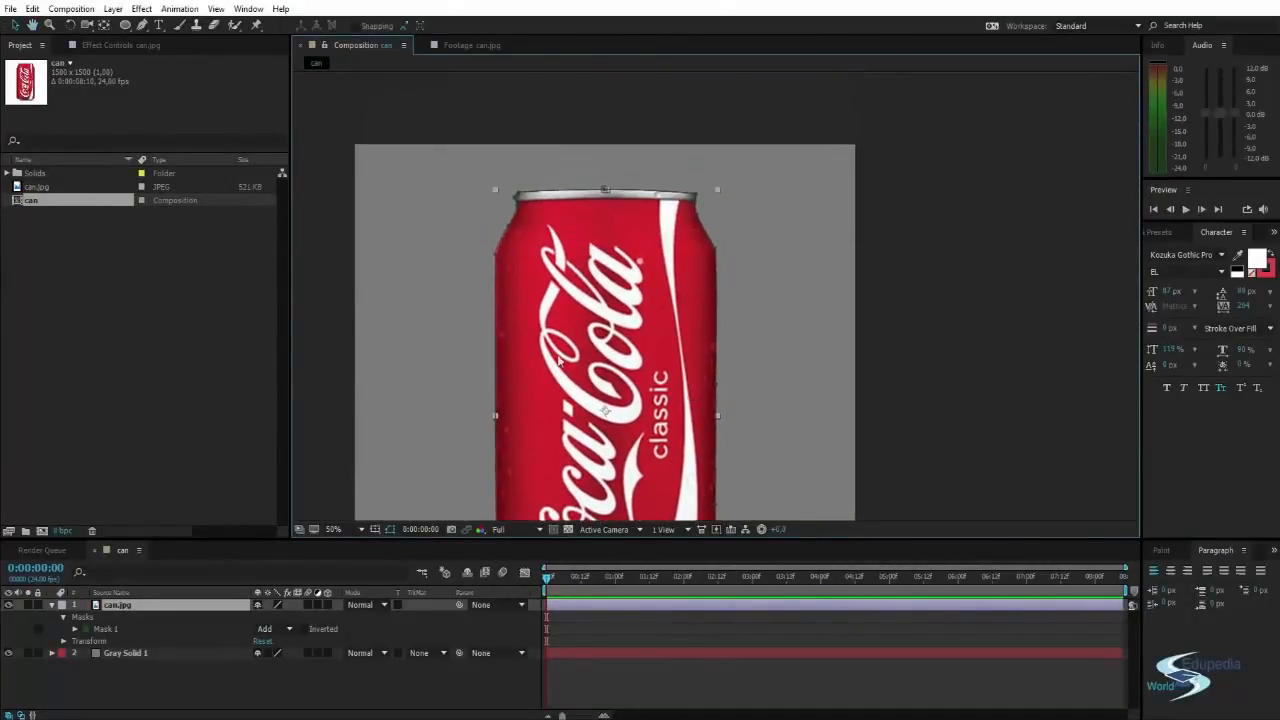
{"action": "scroll", "coordinate": [770, 320], "scroll_direction": "down", "scroll_amount": 1}
{"action": "scroll", "coordinate": [450, 412], "scroll_direction": "down", "scroll_amount": 4}
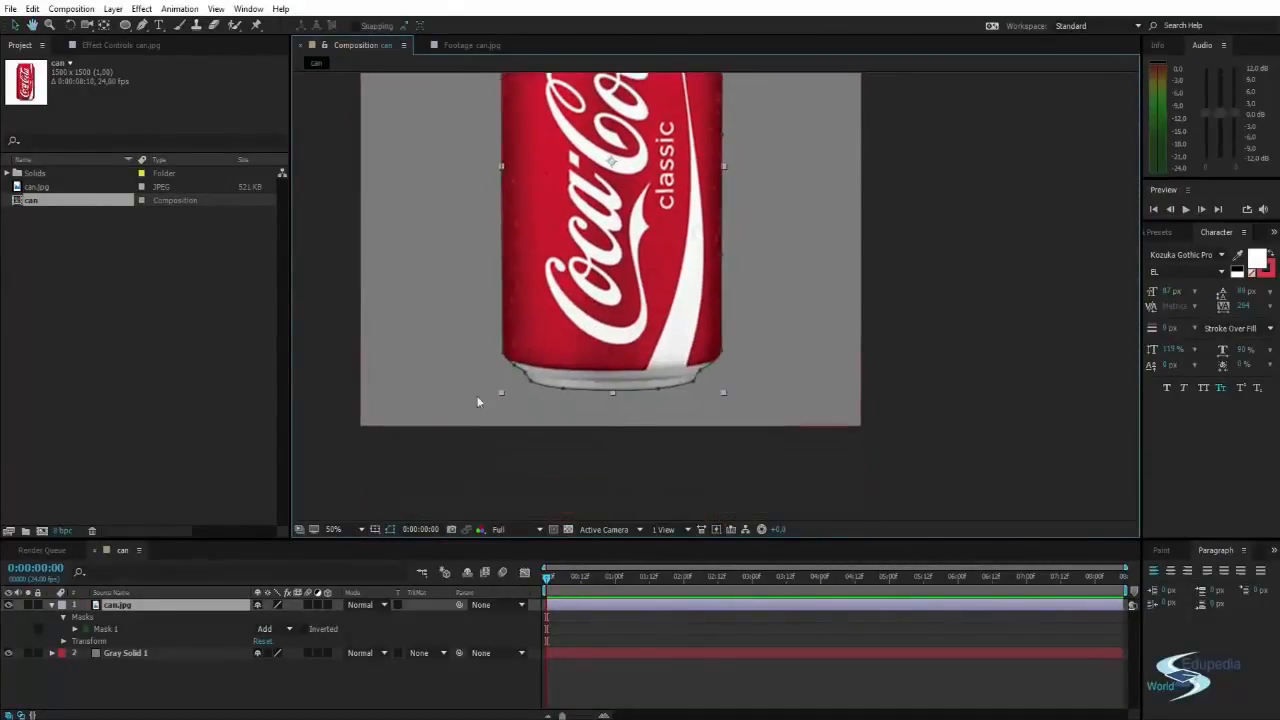
{"action": "scroll", "coordinate": [820, 270], "scroll_direction": "up", "scroll_amount": 5}
{"action": "scroll", "coordinate": [390, 360], "scroll_direction": "down", "scroll_amount": 2}
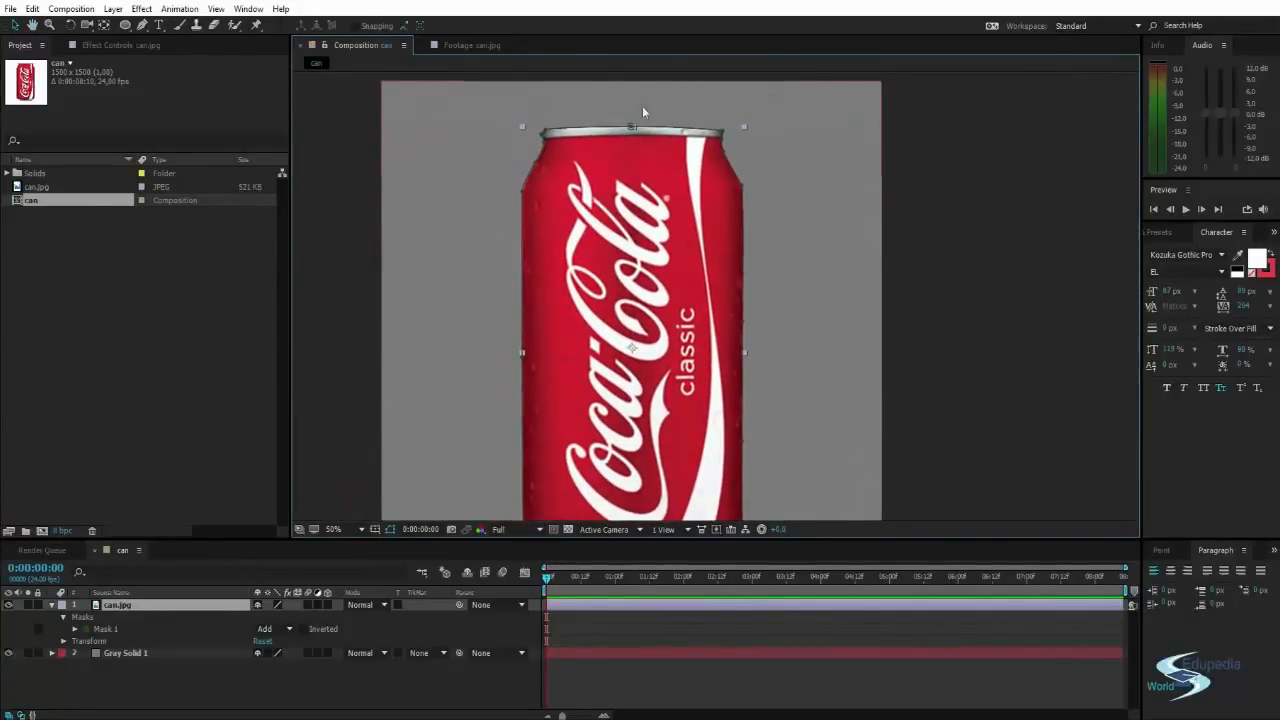
{"action": "left_click_drag", "start_coordinate": [823, 354], "coordinate": [816, 339]}
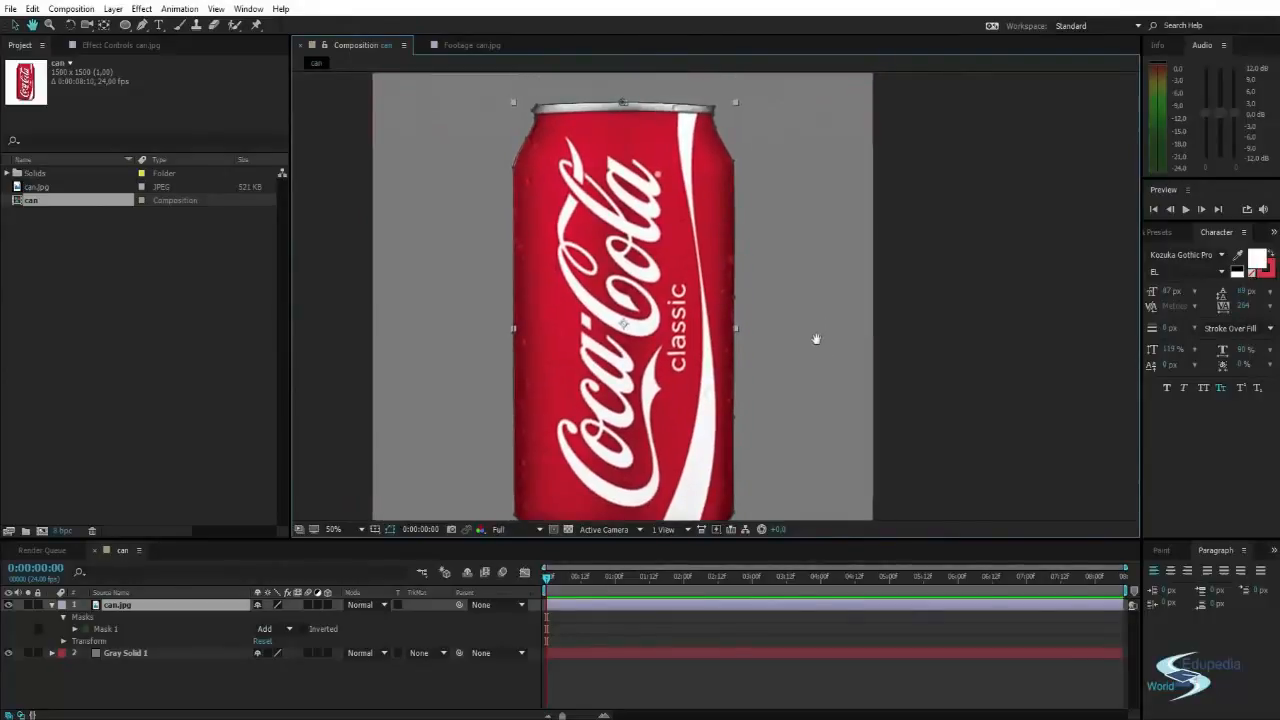
Set Mask 1's mode to Subtract and inspect the edges of the can-shaped hole.
{"action": "left_click", "coordinate": [288, 630]}
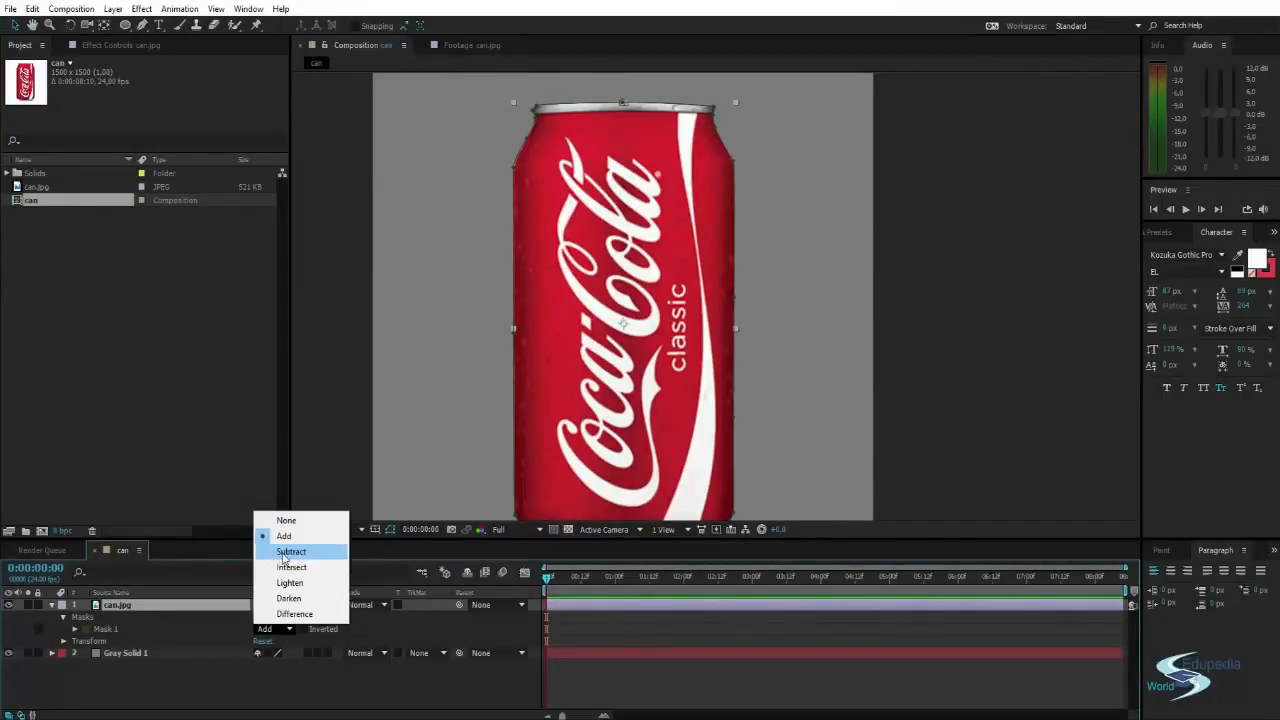
{"action": "left_click", "coordinate": [285, 553]}
{"action": "scroll", "coordinate": [728, 293], "scroll_direction": "down", "scroll_amount": 1}
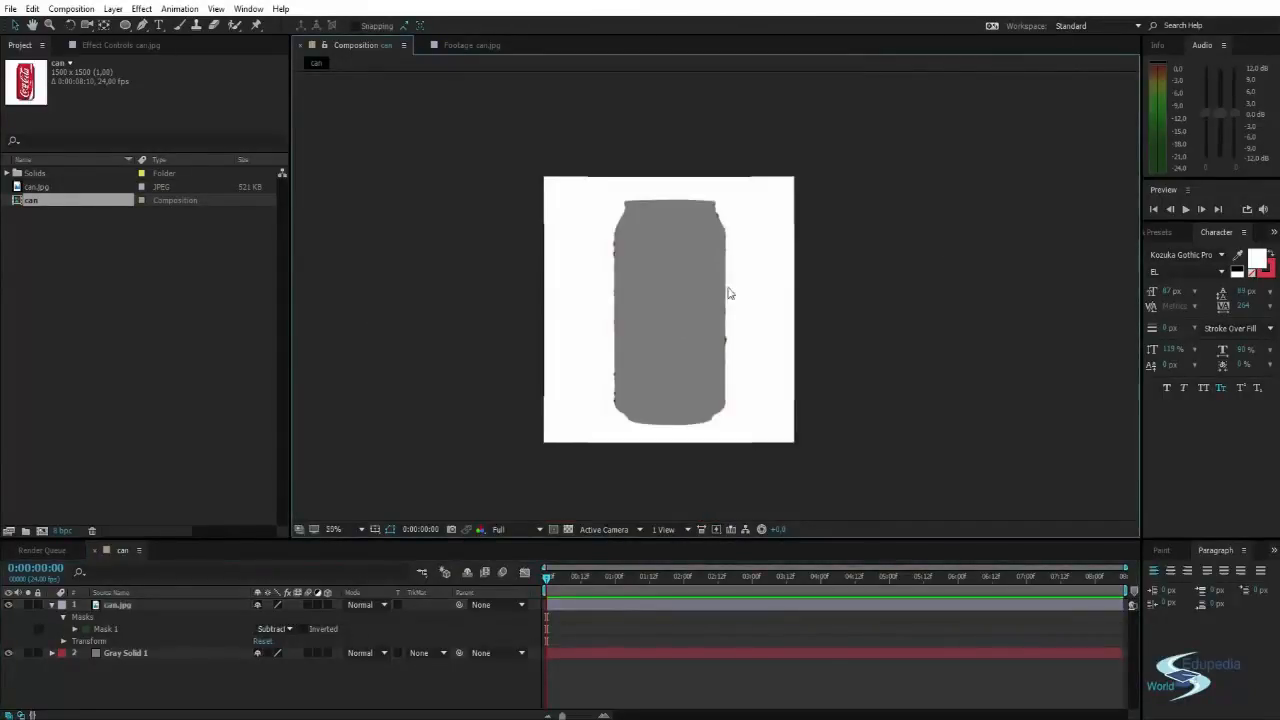
{"action": "scroll", "coordinate": [693, 304], "scroll_direction": "up", "scroll_amount": 1}
{"action": "left_click_drag", "start_coordinate": [693, 304], "coordinate": [726, 322]}
{"action": "scroll", "coordinate": [698, 336], "scroll_direction": "down", "scroll_amount": 2}
{"action": "scroll", "coordinate": [666, 329], "scroll_direction": "up", "scroll_amount": 2}
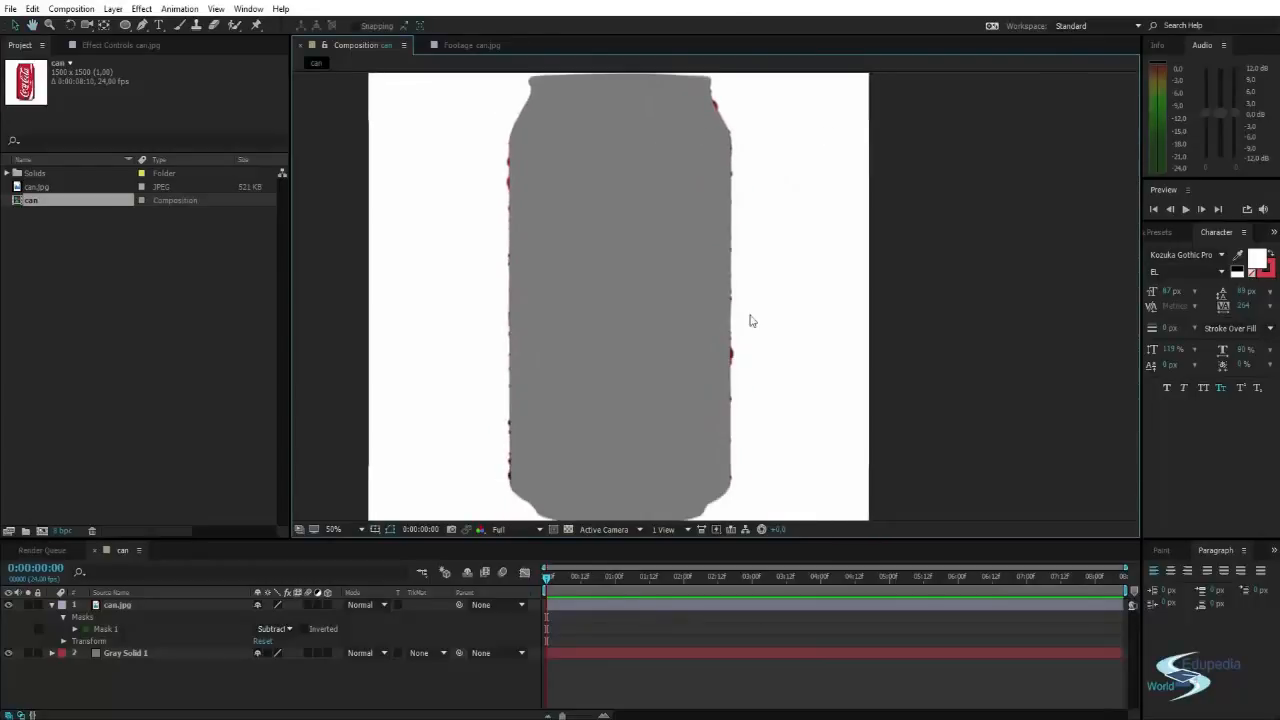
{"action": "left_click_drag", "start_coordinate": [753, 320], "coordinate": [764, 292]}
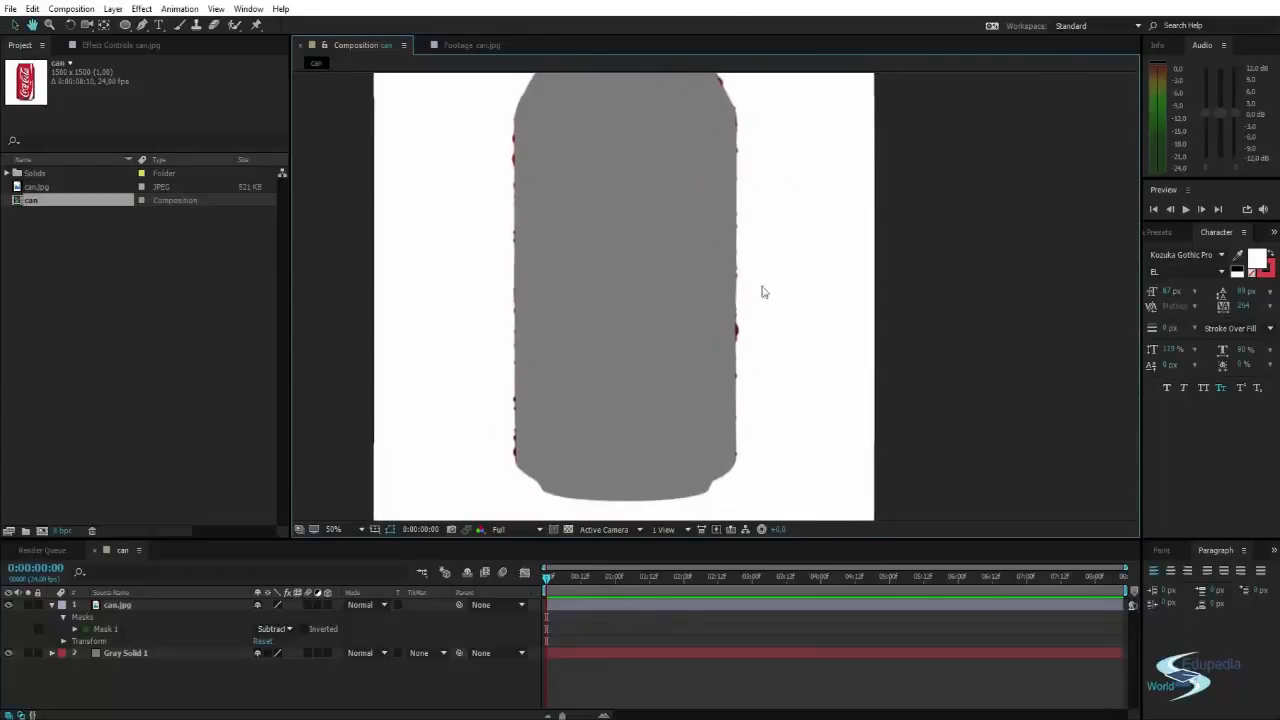
Shift the gray solid behind the can-shaped hole, undo the move, and deselect the layer.
{"action": "left_click", "coordinate": [166, 654]}
{"action": "left_click_drag", "start_coordinate": [626, 244], "coordinate": [665, 395]}
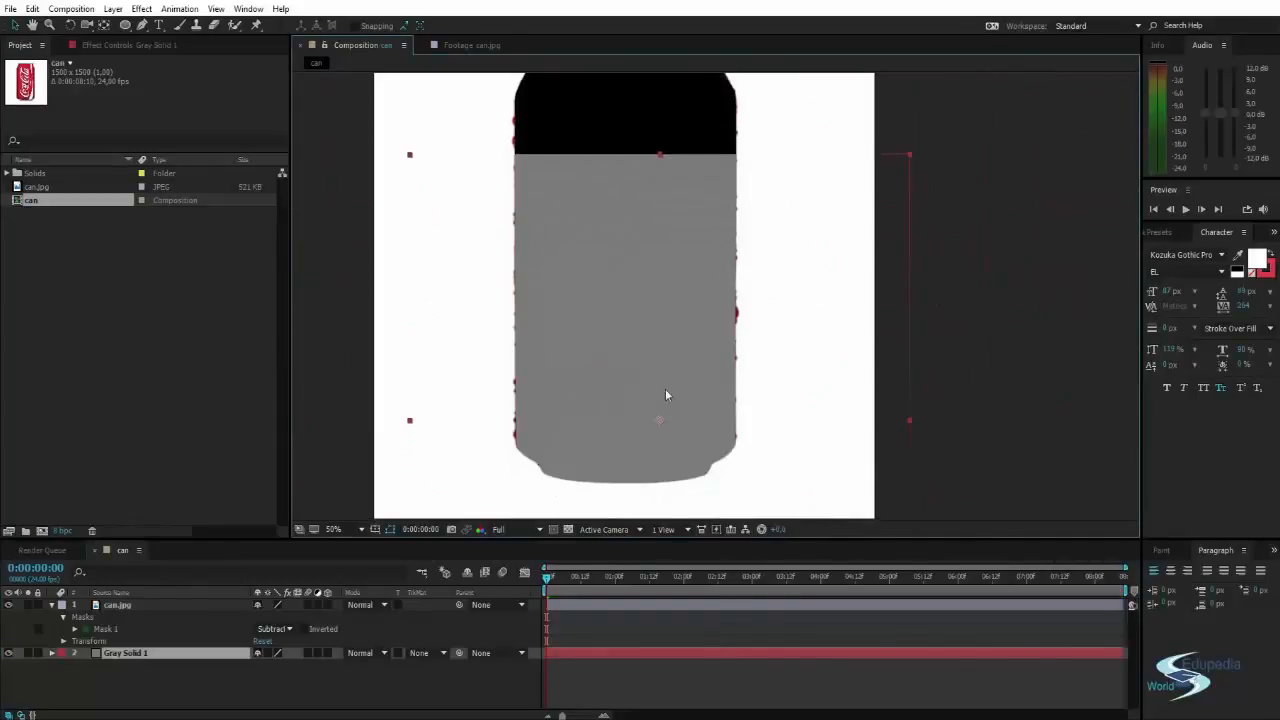
{"action": "key", "text": "ctrl+z"}
{"action": "left_click", "coordinate": [1086, 291]}
{"action": "scroll", "coordinate": [758, 241], "scroll_direction": "down", "scroll_amount": 1}
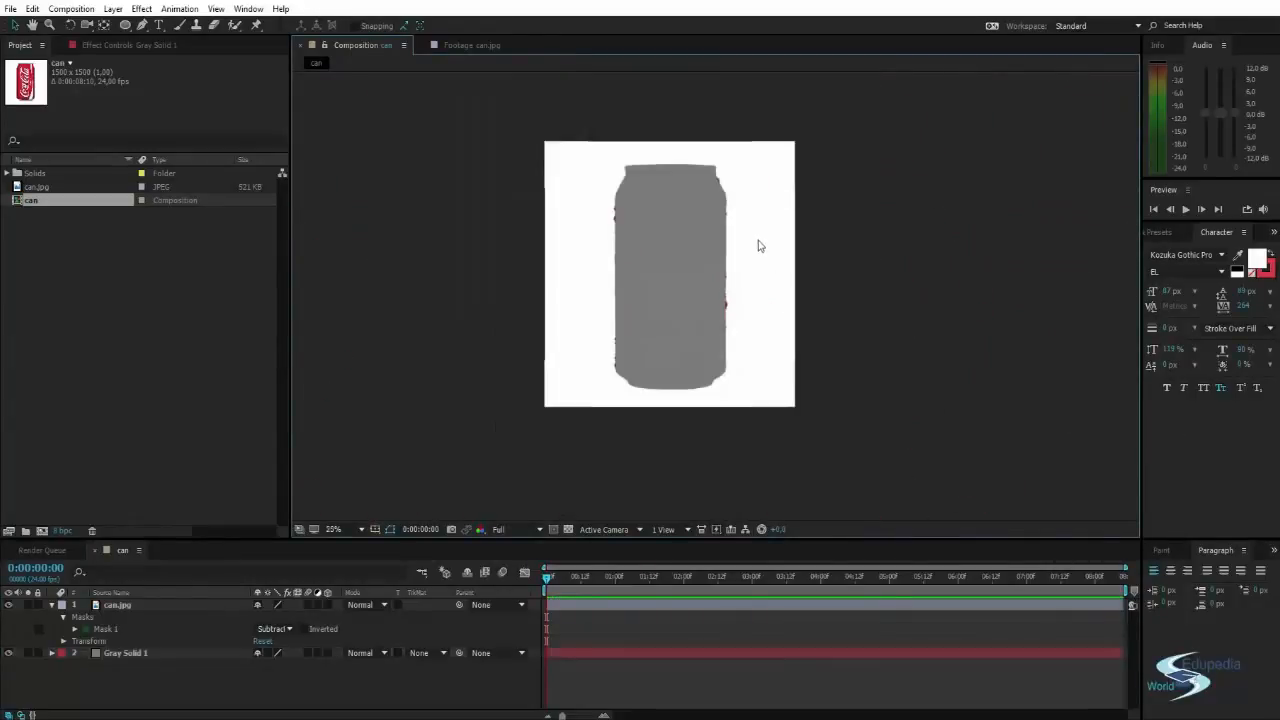
Preview Mask 1 in the Intersect, Lighten, Darken and Difference modes in turn over the gray solid.
{"action": "left_click_drag", "start_coordinate": [758, 241], "coordinate": [754, 273]}
{"action": "left_click", "coordinate": [282, 629]}
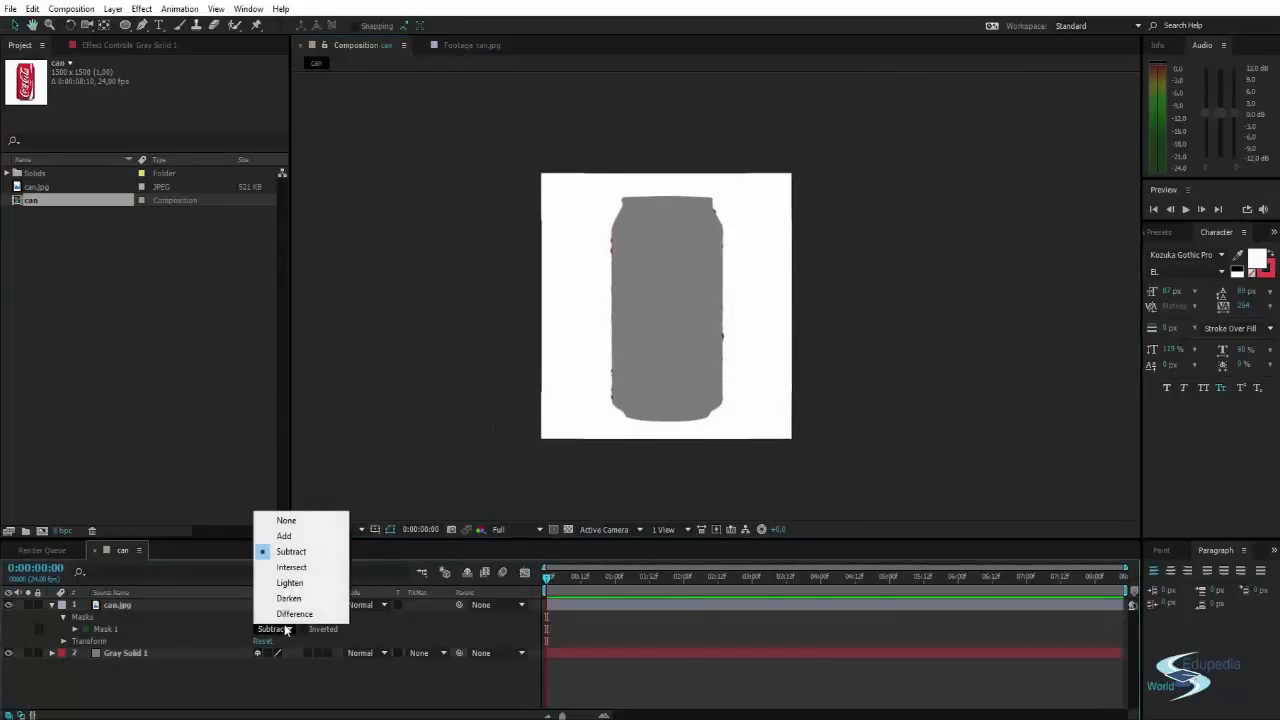
{"action": "left_click", "coordinate": [292, 567]}
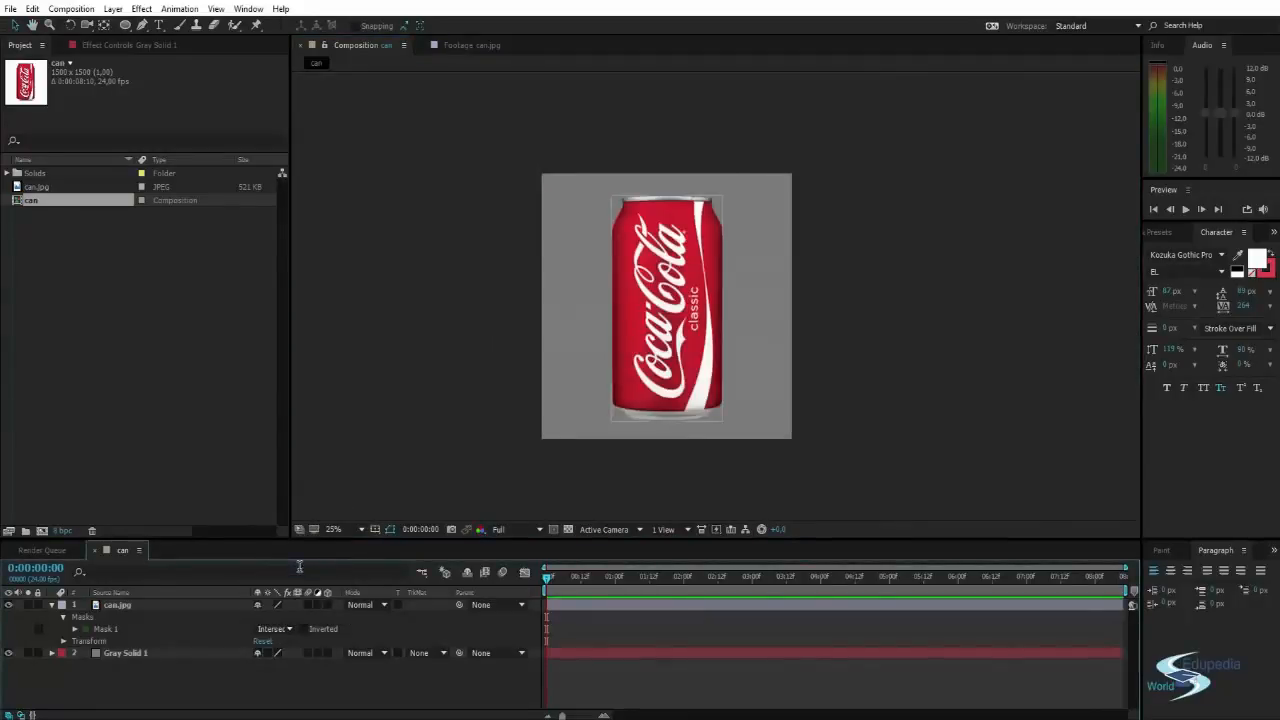
{"action": "left_click", "coordinate": [276, 629]}
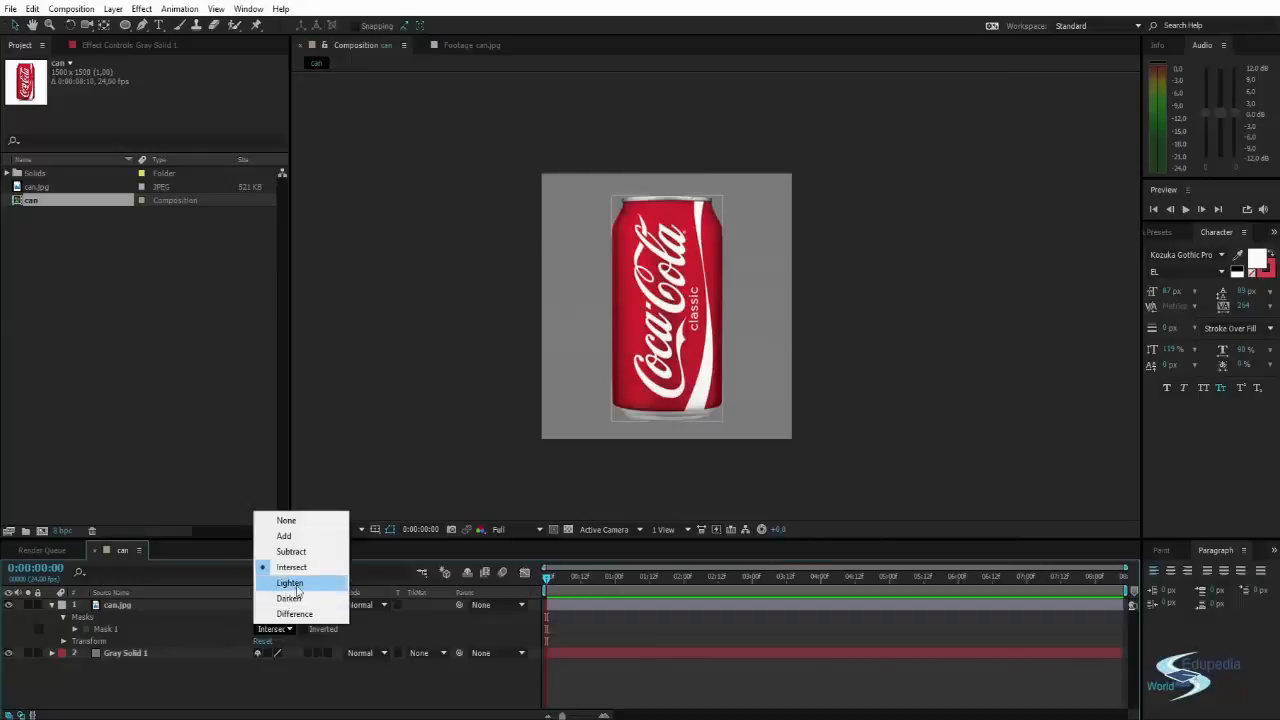
{"action": "left_click", "coordinate": [292, 586]}
{"action": "left_click", "coordinate": [277, 629]}
{"action": "left_click", "coordinate": [298, 595]}
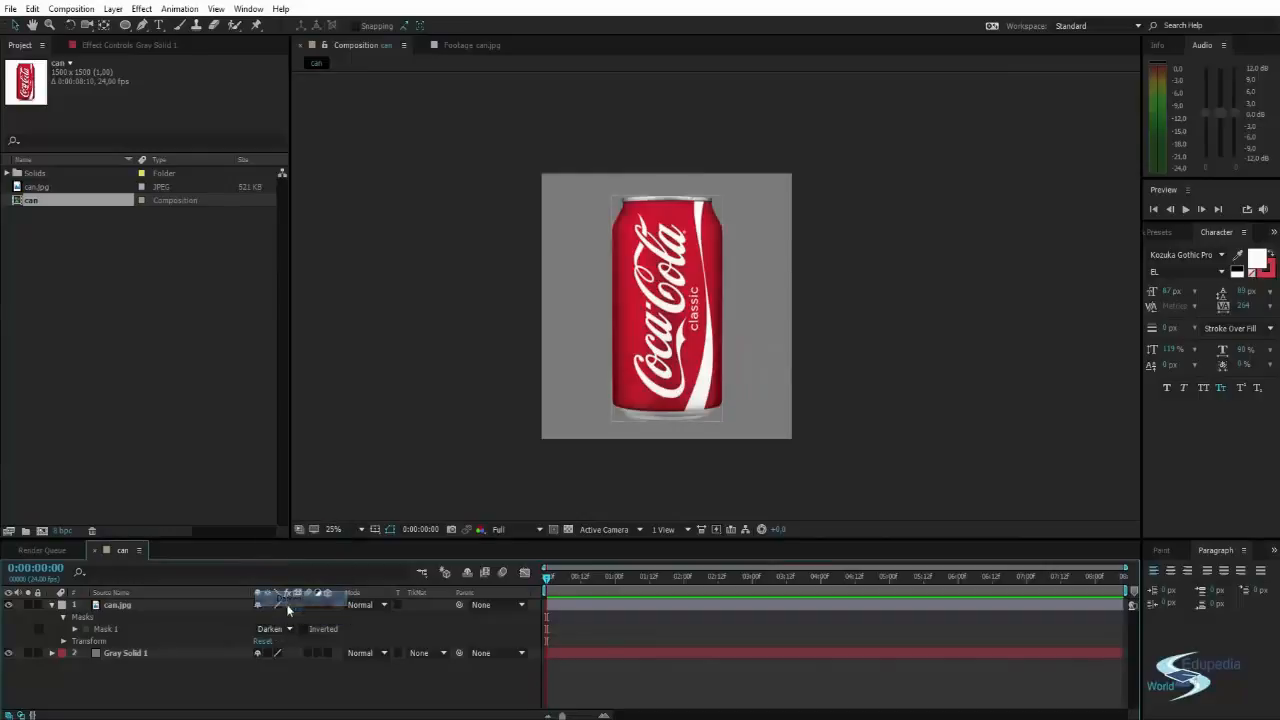
{"action": "left_click", "coordinate": [278, 629]}
{"action": "left_click", "coordinate": [294, 613]}
Set Mask 1's mode to Add, select the can to check the result, and deselect it.
{"action": "left_click", "coordinate": [284, 629]}
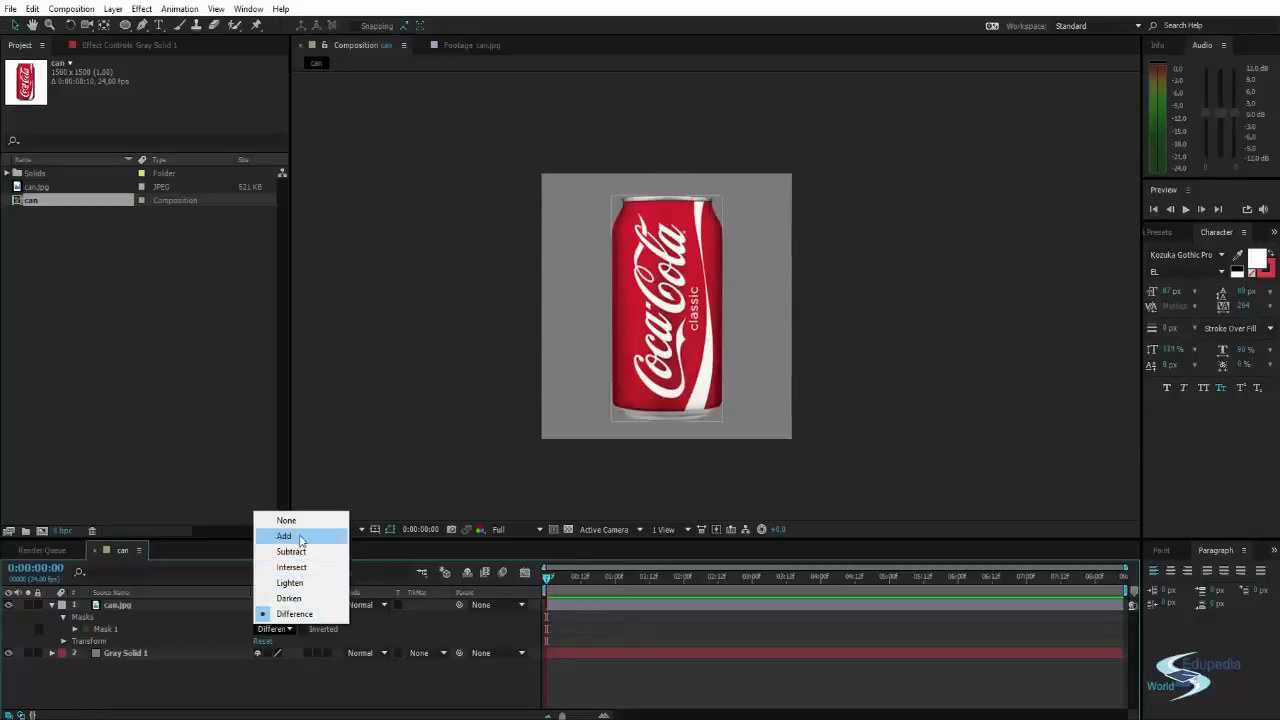
{"action": "left_click", "coordinate": [300, 536]}
{"action": "scroll", "coordinate": [678, 284], "scroll_direction": "up", "scroll_amount": 2}
{"action": "left_click_drag", "start_coordinate": [680, 311], "coordinate": [680, 285]}
{"action": "left_click", "coordinate": [680, 284]}
{"action": "left_click_drag", "start_coordinate": [793, 320], "coordinate": [757, 194]}
{"action": "scroll", "coordinate": [791, 260], "scroll_direction": "down", "scroll_amount": 1}
{"action": "left_click", "coordinate": [831, 248]}
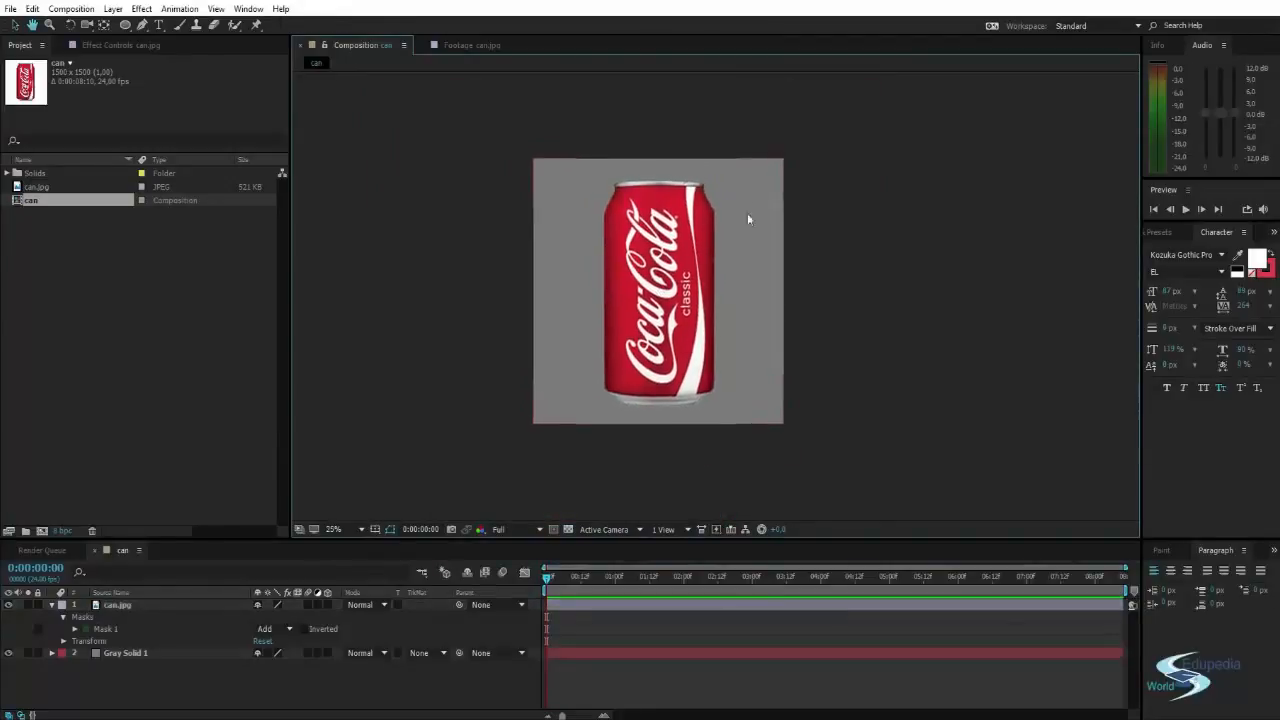
Select the can.jpg layer and examine the white stripe and the mask outline from the rim to the base.
{"action": "left_click", "coordinate": [747, 213]}
{"action": "scroll", "coordinate": [671, 231], "scroll_direction": "up", "scroll_amount": 1}
{"action": "left_click_drag", "start_coordinate": [671, 231], "coordinate": [670, 264]}
{"action": "scroll", "coordinate": [657, 187], "scroll_direction": "down", "scroll_amount": 1}
{"action": "scroll", "coordinate": [666, 245], "scroll_direction": "up", "scroll_amount": 1}
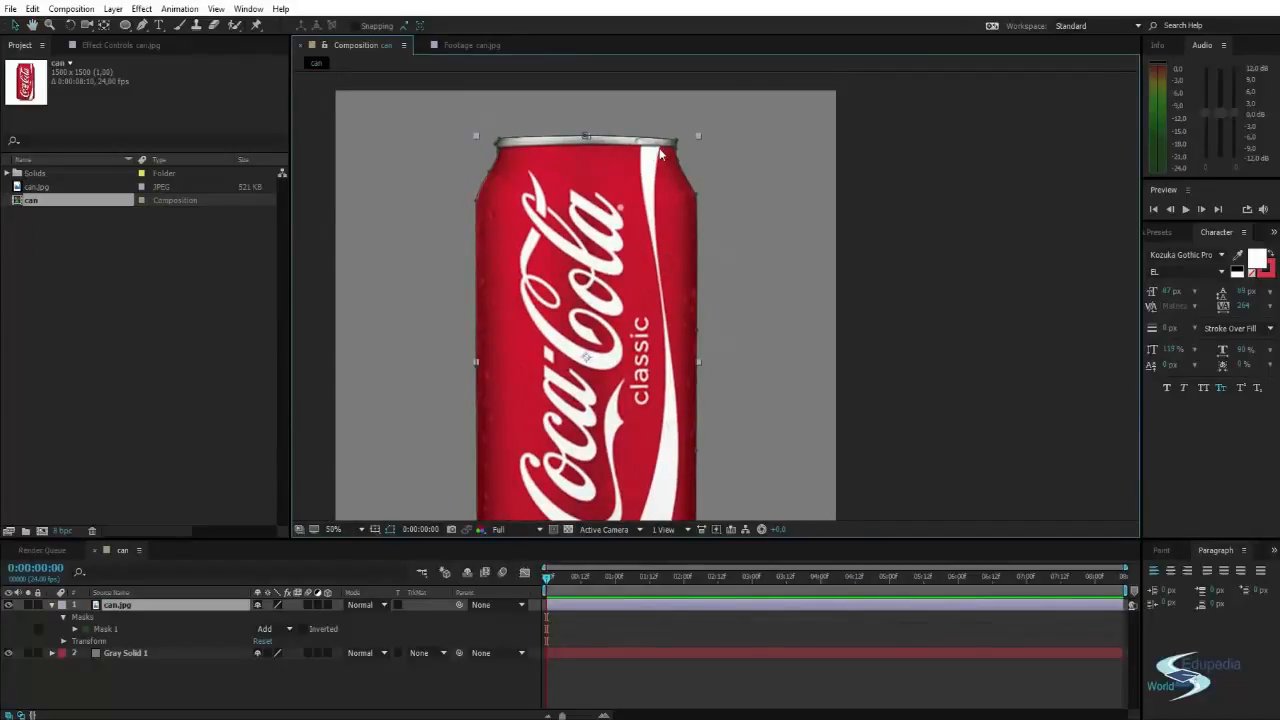
{"action": "left_click_drag", "start_coordinate": [652, 215], "coordinate": [653, 127]}
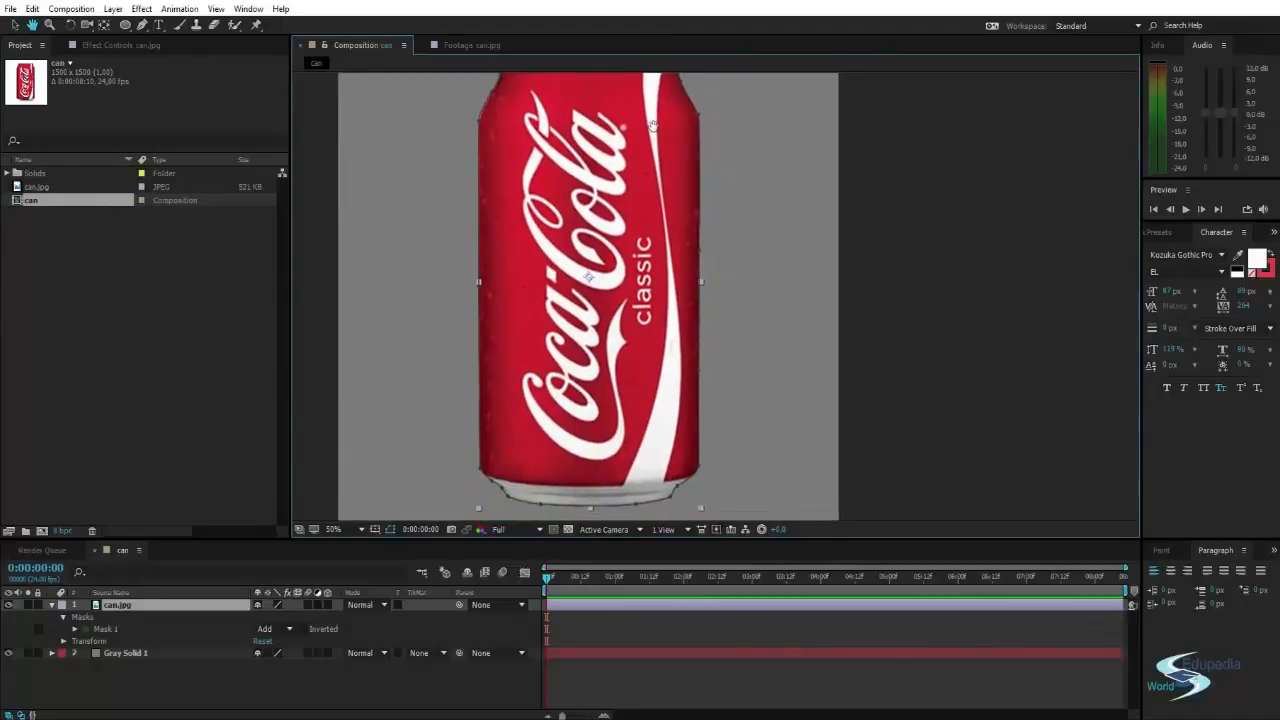
{"action": "left_click_drag", "start_coordinate": [674, 398], "coordinate": [646, 583]}
{"action": "scroll", "coordinate": [558, 314], "scroll_direction": "up", "scroll_amount": 1}
{"action": "left_click_drag", "start_coordinate": [564, 290], "coordinate": [659, 258]}
{"action": "scroll", "coordinate": [666, 253], "scroll_direction": "down", "scroll_amount": 1}
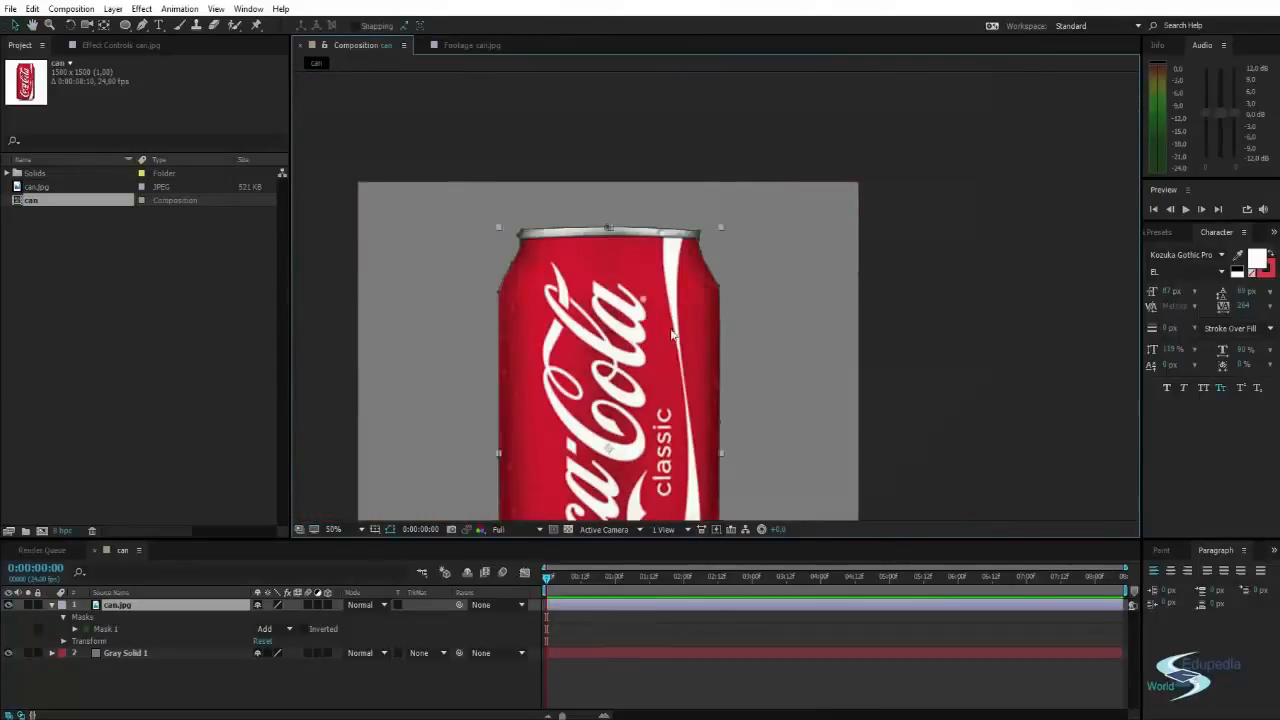
{"action": "left_click_drag", "start_coordinate": [703, 212], "coordinate": [717, 186]}
{"action": "left_click_drag", "start_coordinate": [691, 441], "coordinate": [707, 251]}
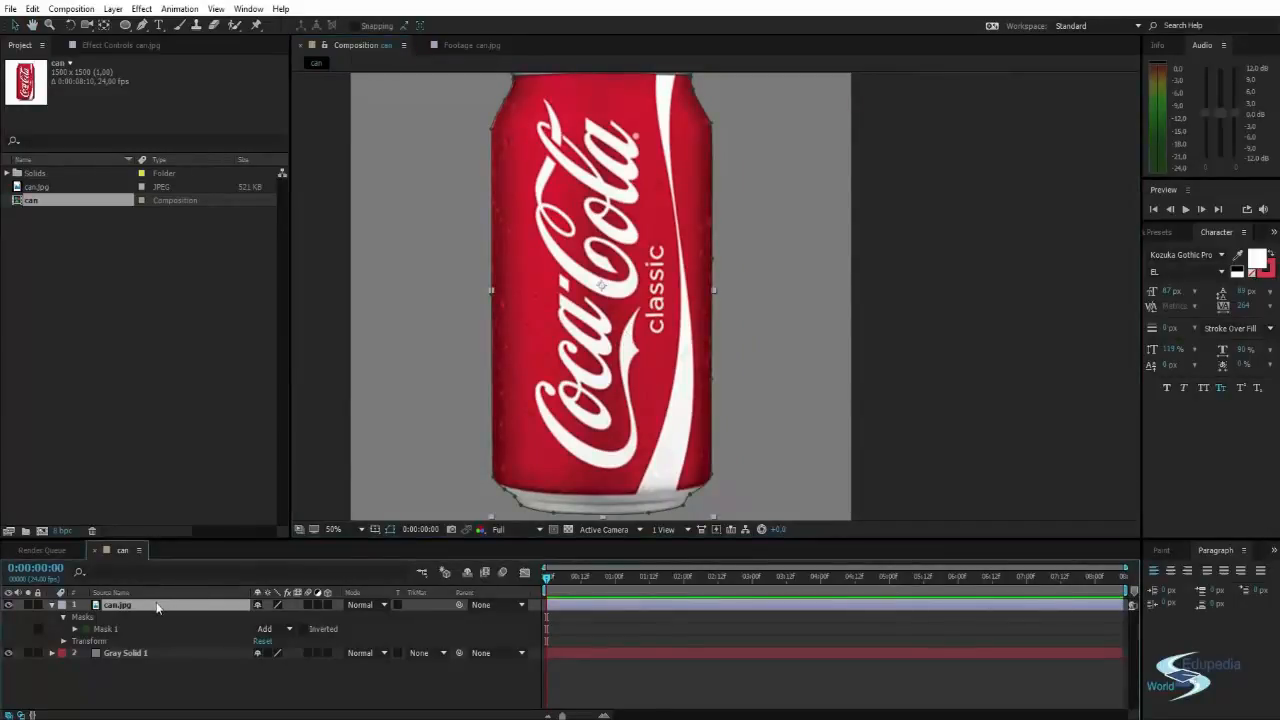
Start a second Pen mask on can.jpg, tracing the white stripe's right edge with curved points from the base up to the rim.
{"action": "key", "text": "g"}
{"action": "left_click_drag", "start_coordinate": [641, 414], "coordinate": [634, 272]}
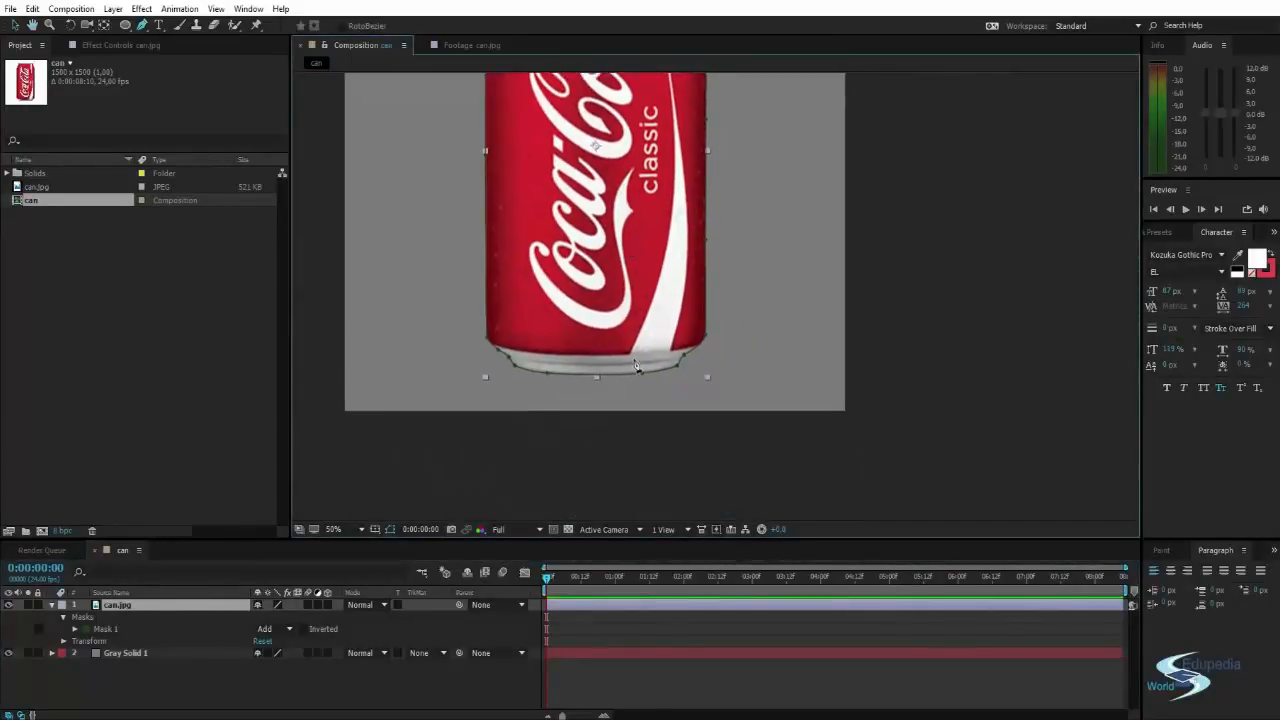
{"action": "scroll", "coordinate": [638, 366], "scroll_direction": "up", "scroll_amount": 2}
{"action": "left_click_drag", "start_coordinate": [557, 414], "coordinate": [685, 342]}
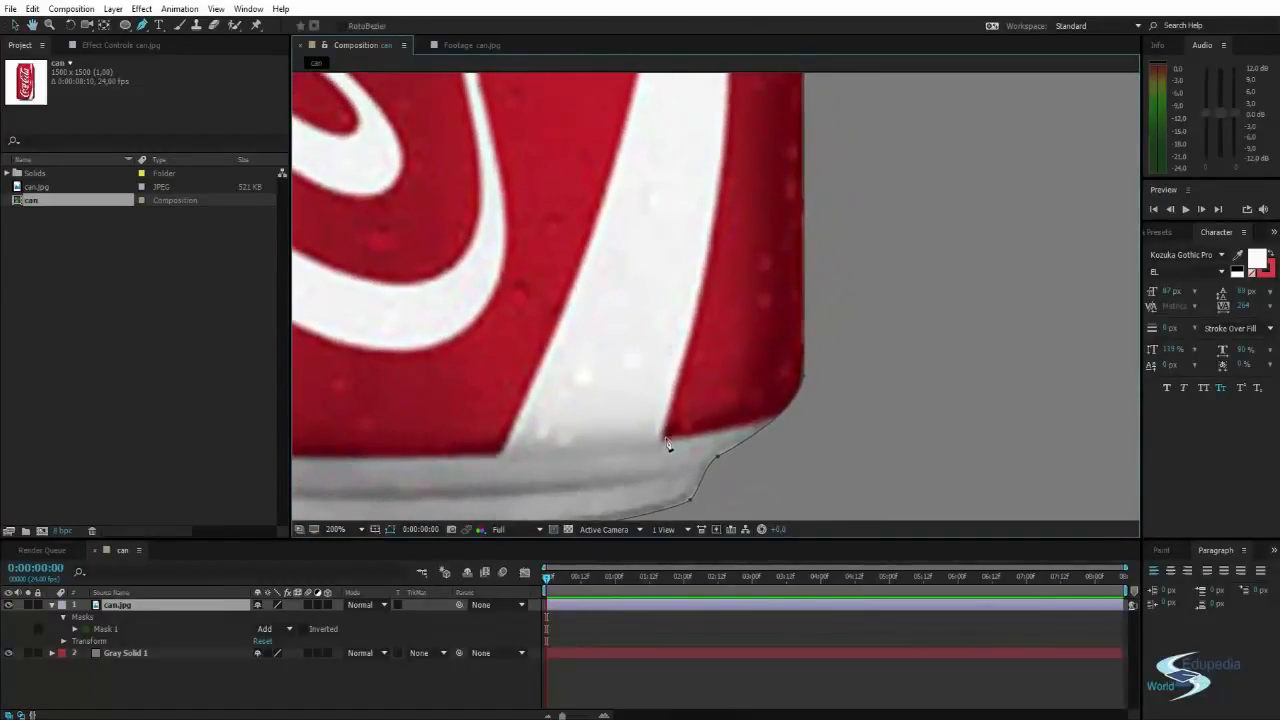
{"action": "left_click", "coordinate": [659, 443]}
{"action": "left_click_drag", "start_coordinate": [723, 221], "coordinate": [683, 443]}
{"action": "scroll", "coordinate": [683, 443], "scroll_direction": "down", "scroll_amount": 1}
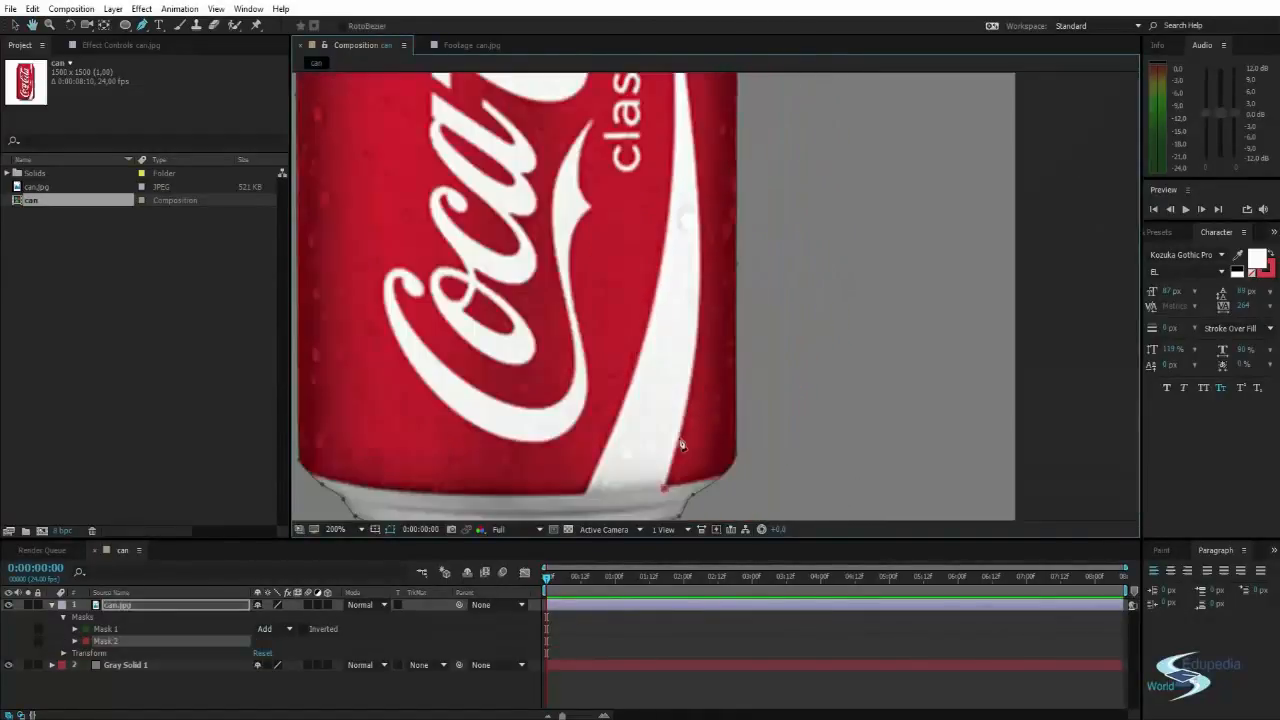
{"action": "left_click_drag", "start_coordinate": [692, 384], "coordinate": [682, 406]}
{"action": "left_click_drag", "start_coordinate": [691, 291], "coordinate": [668, 466]}
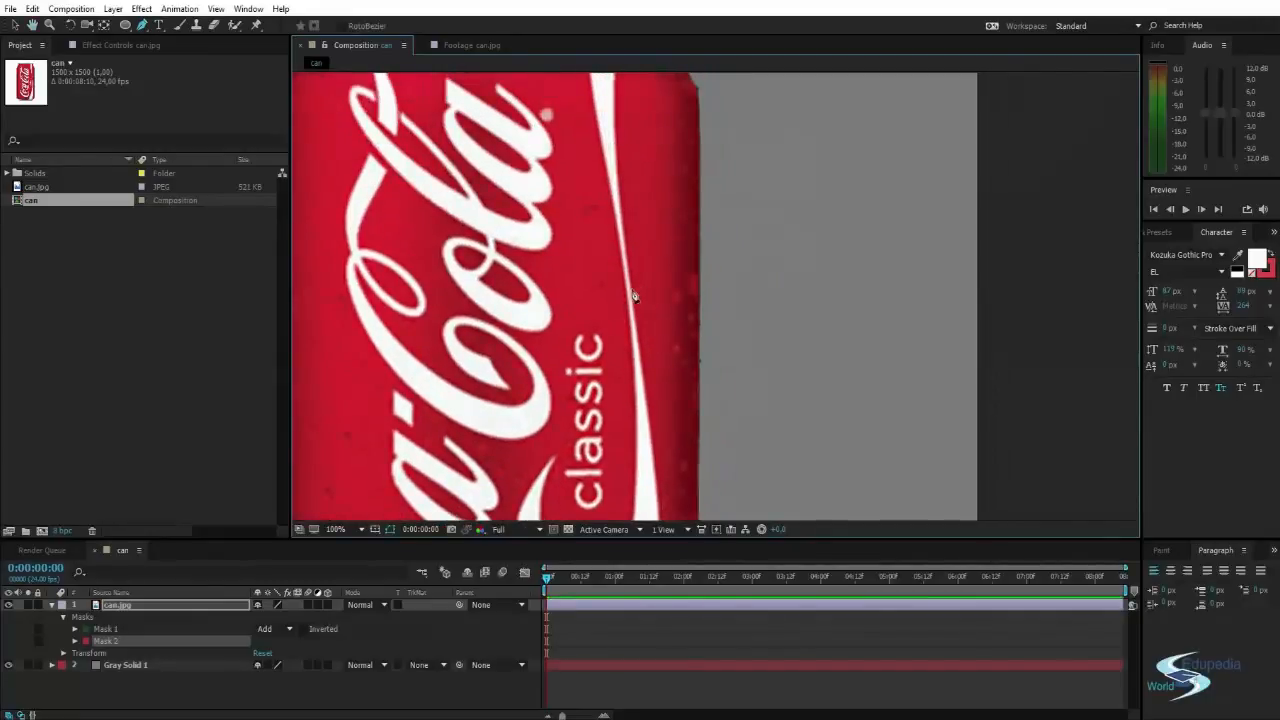
{"action": "left_click_drag", "start_coordinate": [620, 195], "coordinate": [644, 280]}
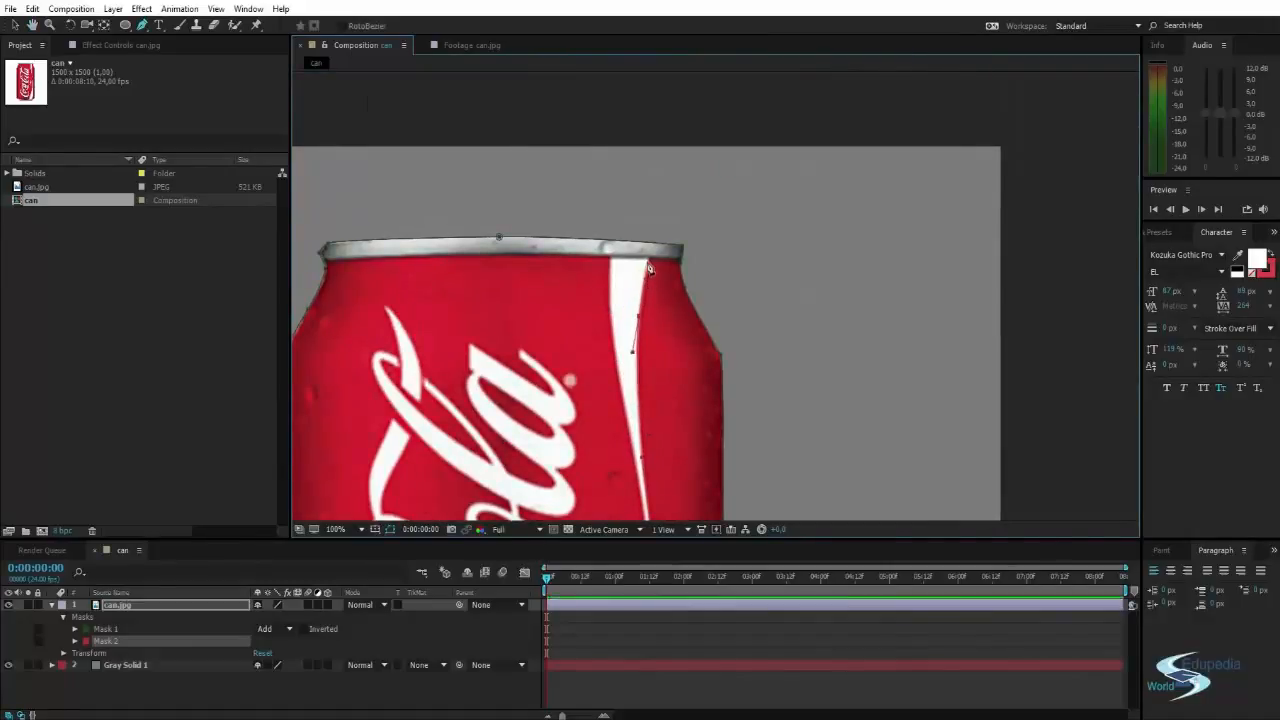
{"action": "left_click", "coordinate": [649, 260]}
Continue the mask across the stripe's top and down its left edge, then close the path at the starting point.
{"action": "scroll", "coordinate": [605, 261], "scroll_direction": "up", "scroll_amount": 1}
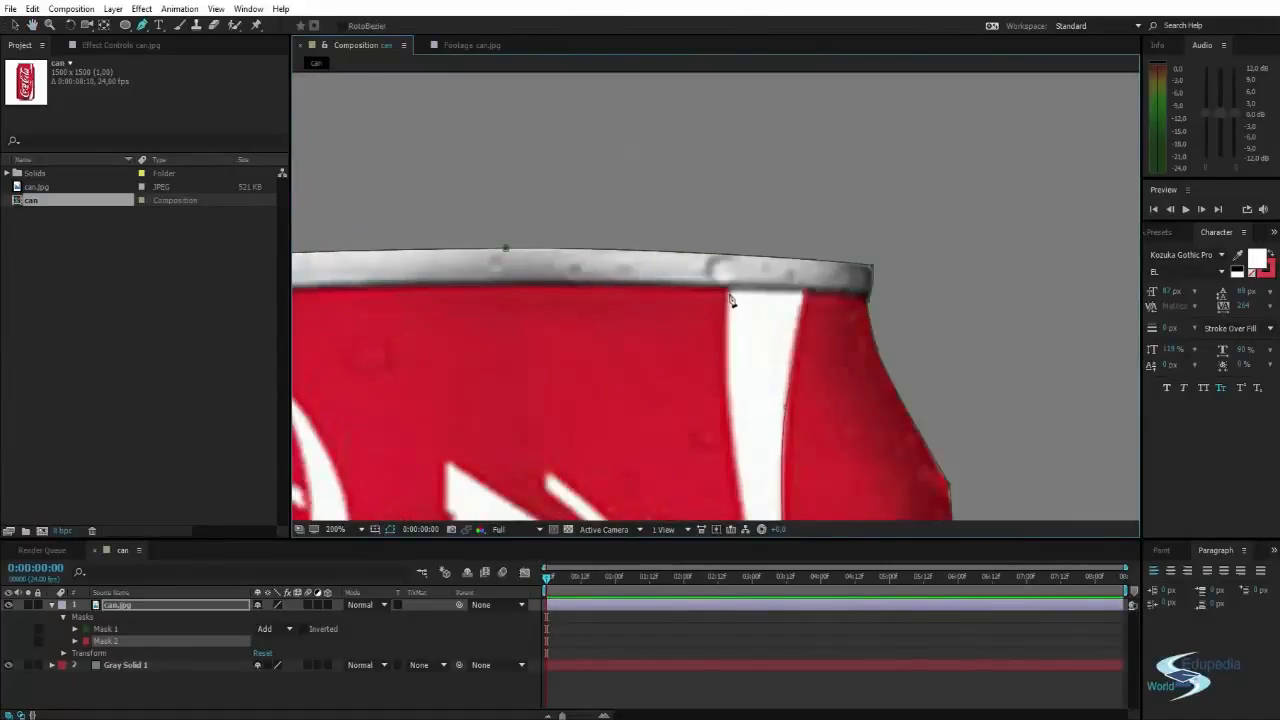
{"action": "scroll", "coordinate": [737, 320], "scroll_direction": "down", "scroll_amount": 1}
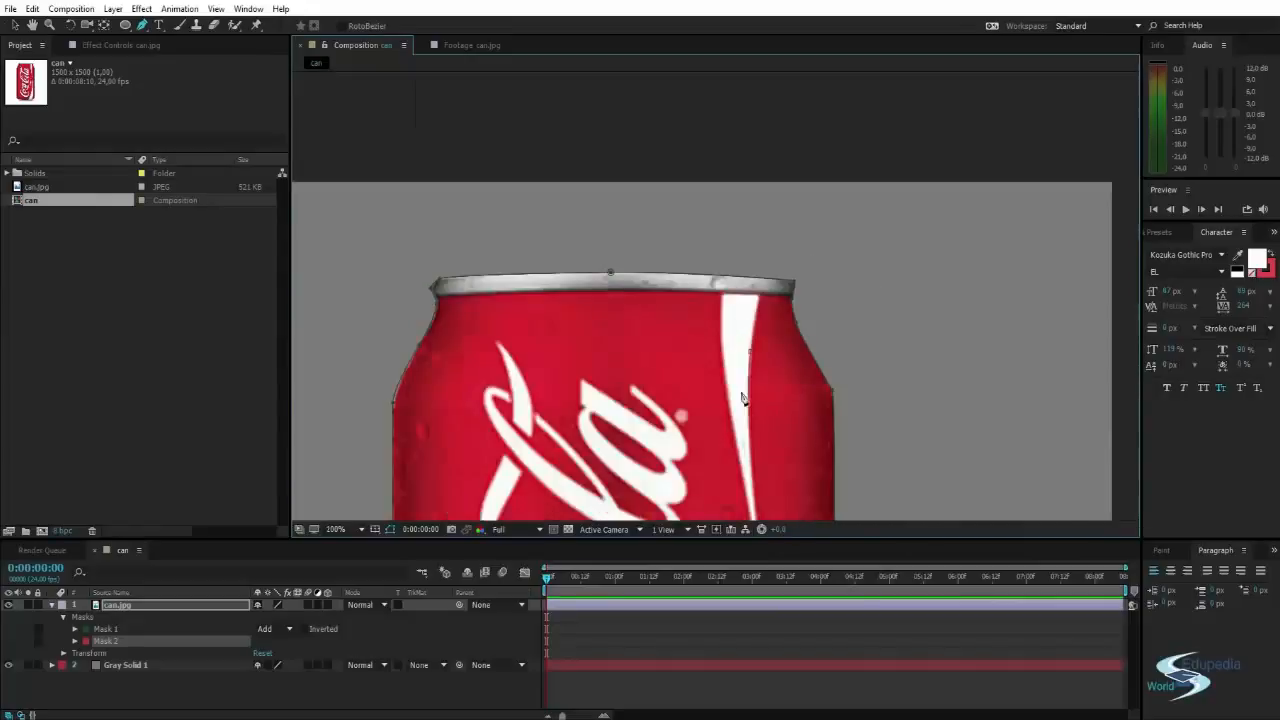
{"action": "left_click_drag", "start_coordinate": [743, 394], "coordinate": [643, 279]}
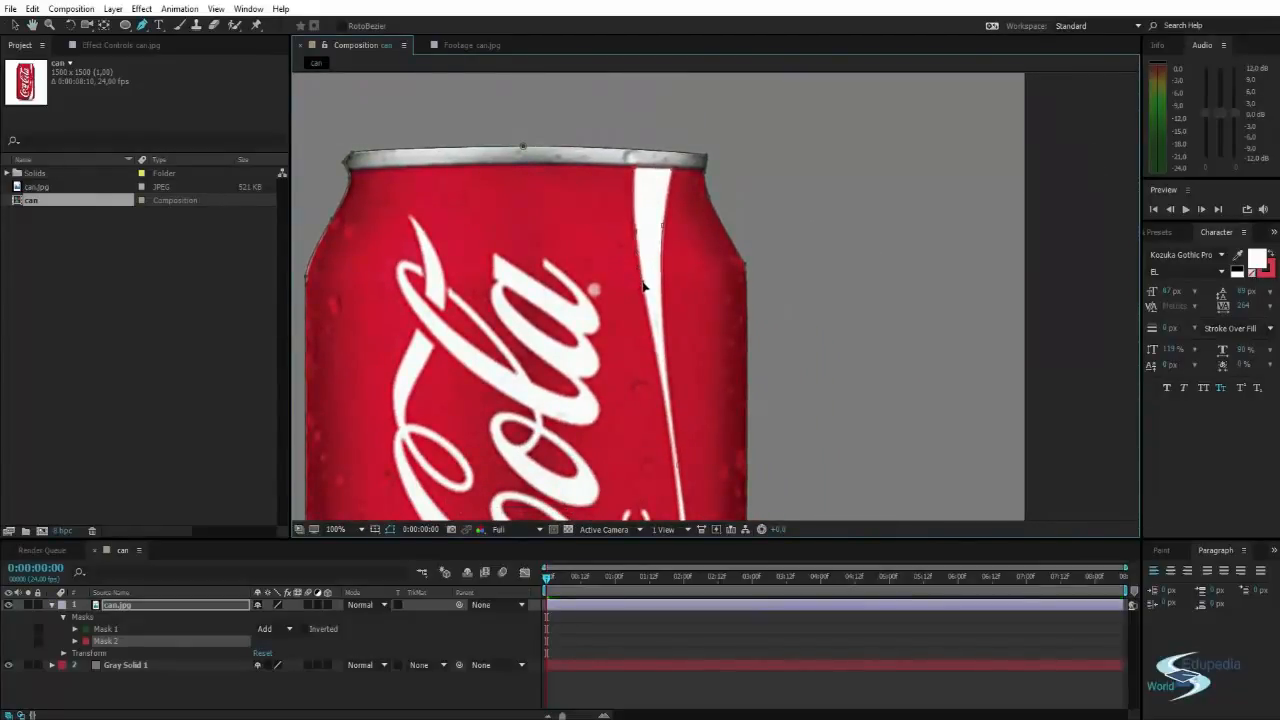
{"action": "left_click_drag", "start_coordinate": [622, 374], "coordinate": [618, 461]}
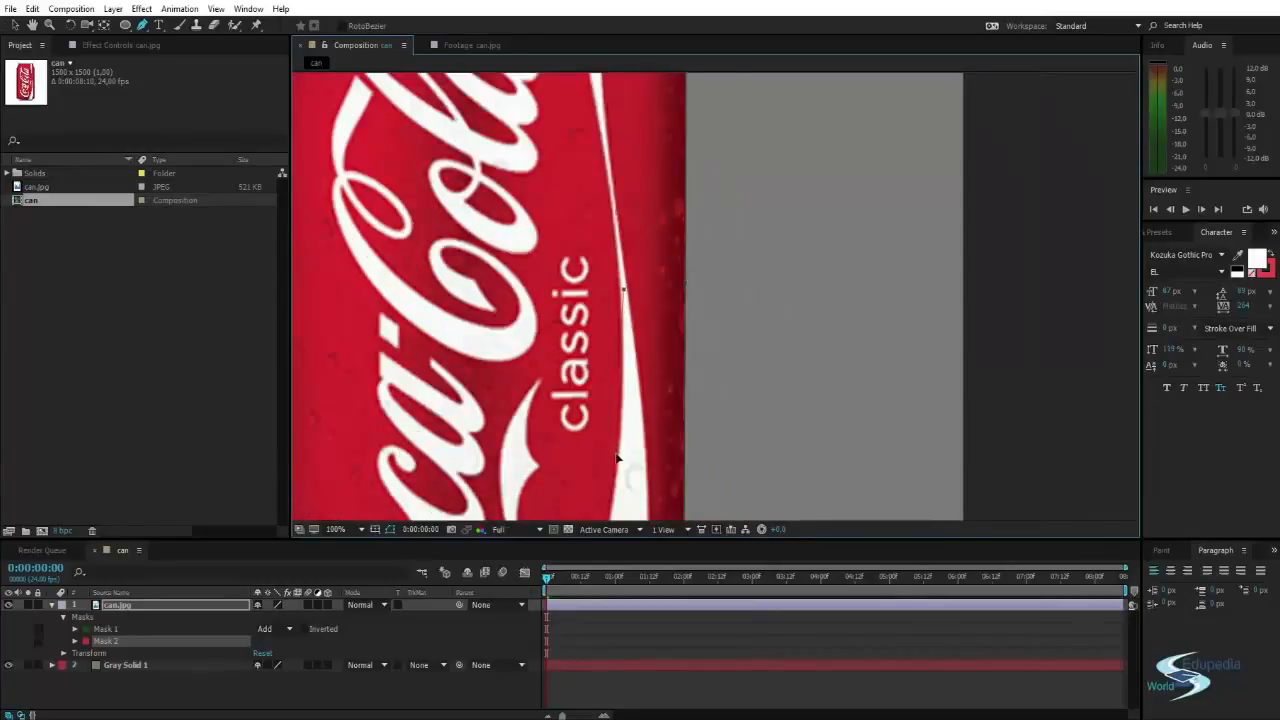
{"action": "left_click_drag", "start_coordinate": [621, 483], "coordinate": [645, 250]}
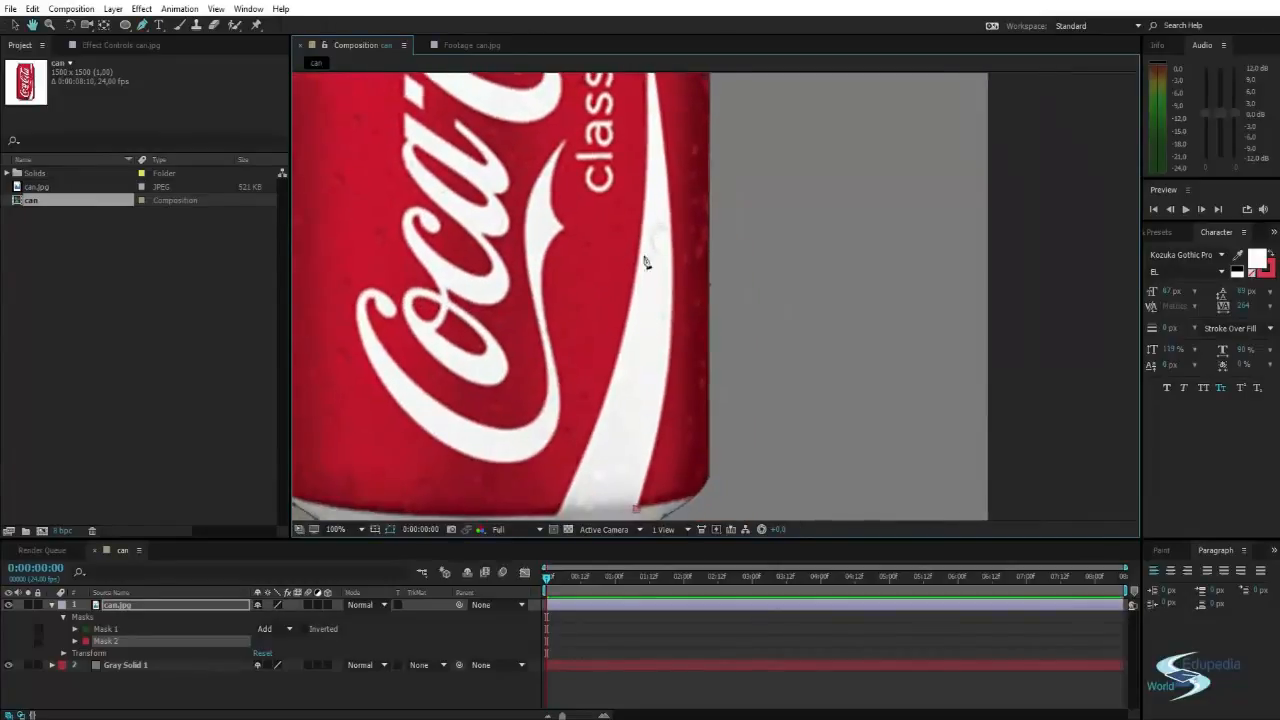
{"action": "mouse_move", "coordinate": [621, 354]}
{"action": "left_mouse_down"}
{"action": "mouse_move", "coordinate": [591, 450]}
{"action": "mouse_move", "coordinate": [624, 346]}
{"action": "left_mouse_up"}
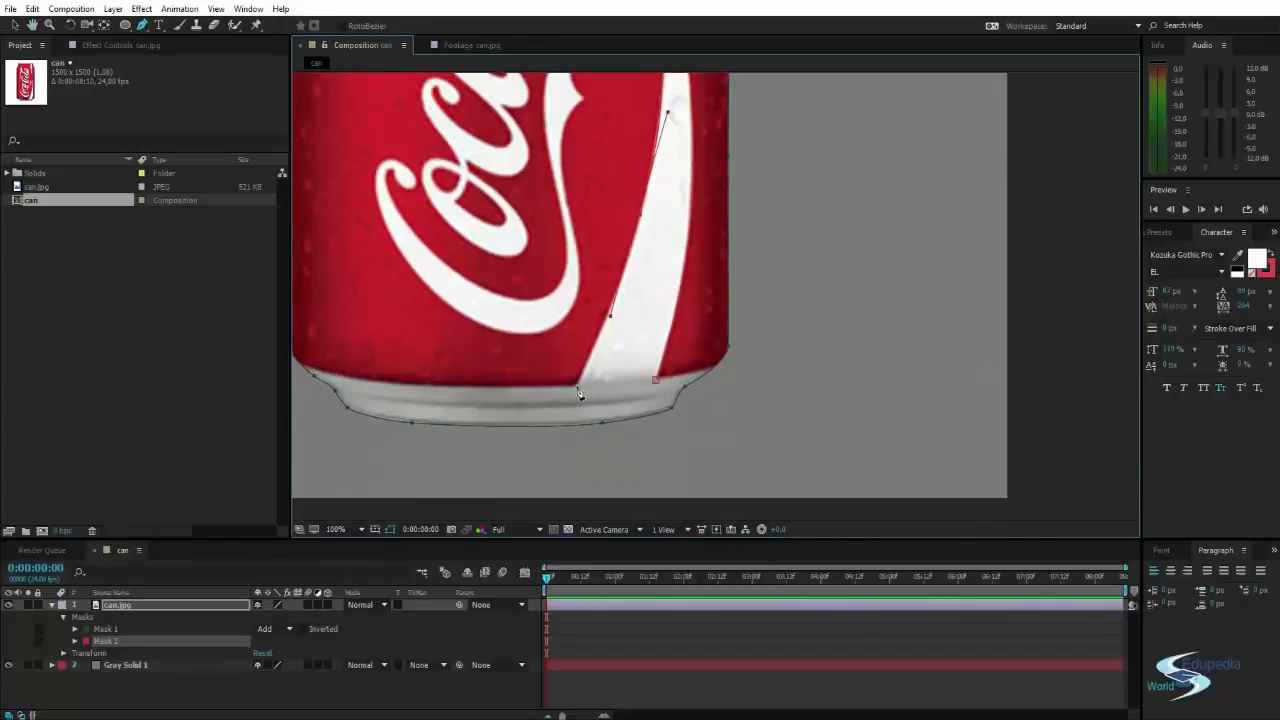
{"action": "left_click", "coordinate": [579, 385]}
{"action": "left_click", "coordinate": [655, 380]}
Change Mask 2's outline color to a saturated blue-violet.
{"action": "left_click", "coordinate": [85, 641]}
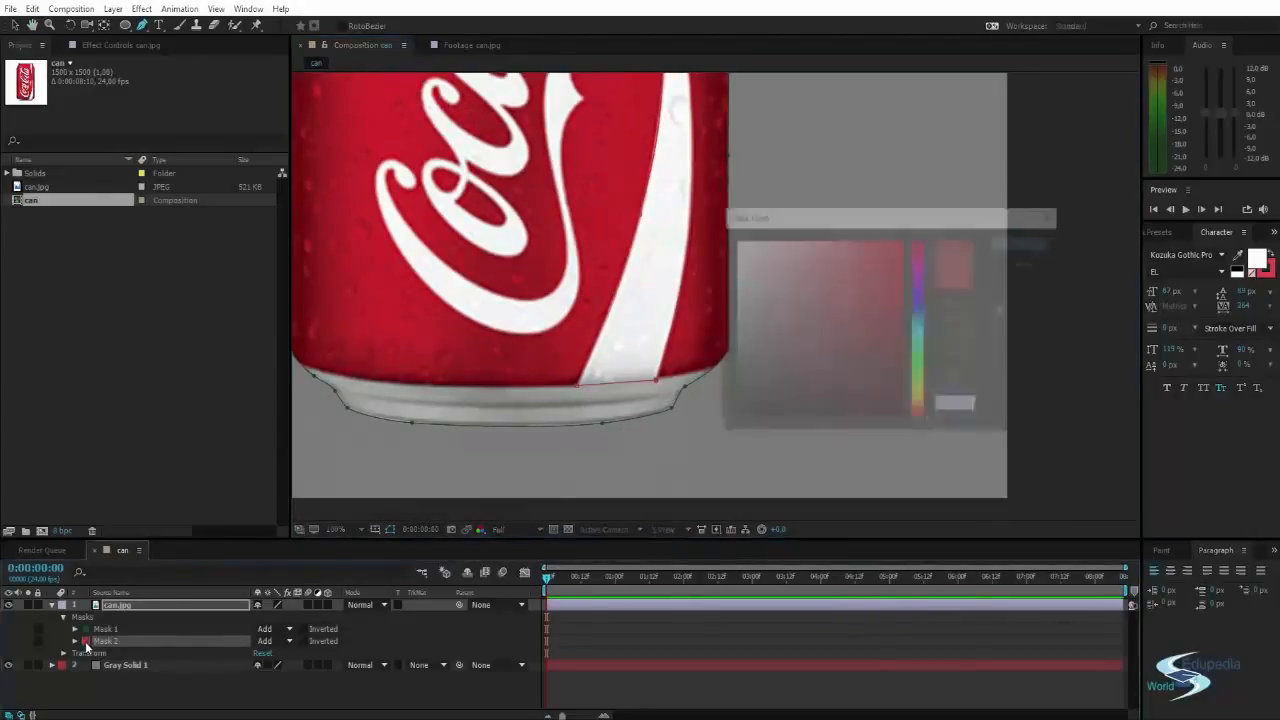
{"action": "left_click", "coordinate": [917, 295]}
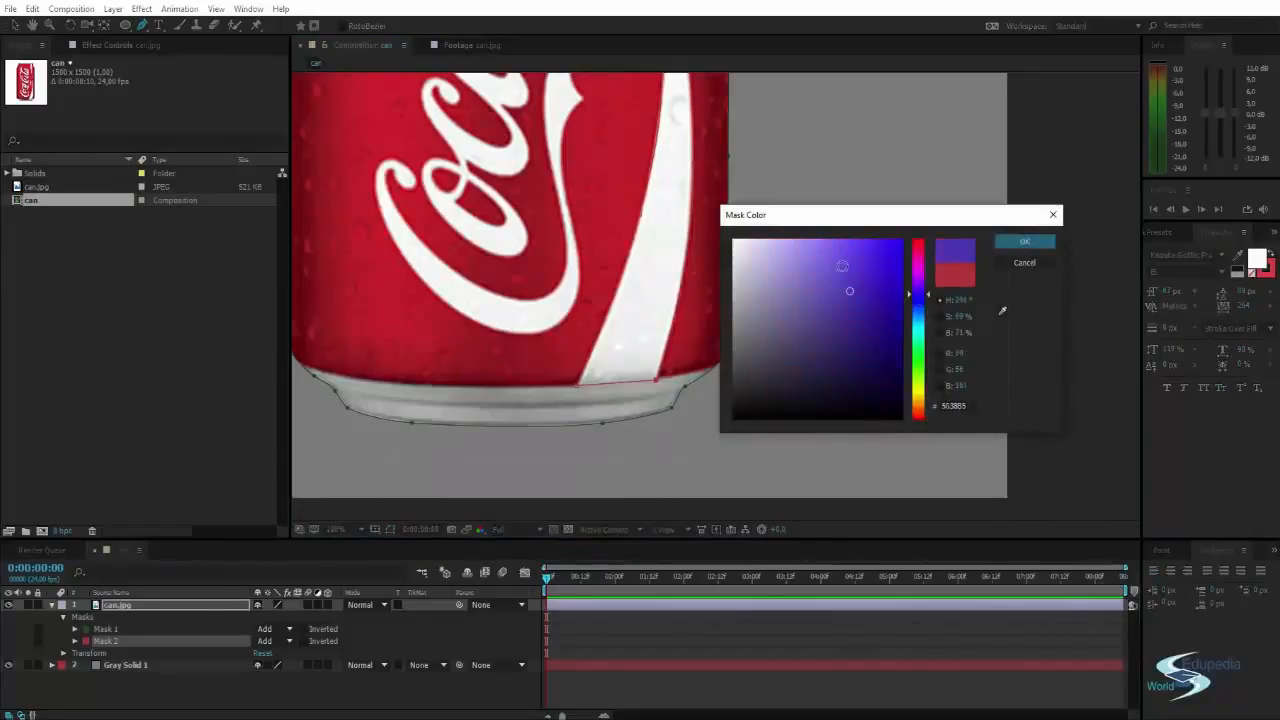
{"action": "left_click_drag", "start_coordinate": [842, 263], "coordinate": [884, 207]}
{"action": "left_click", "coordinate": [1023, 244]}
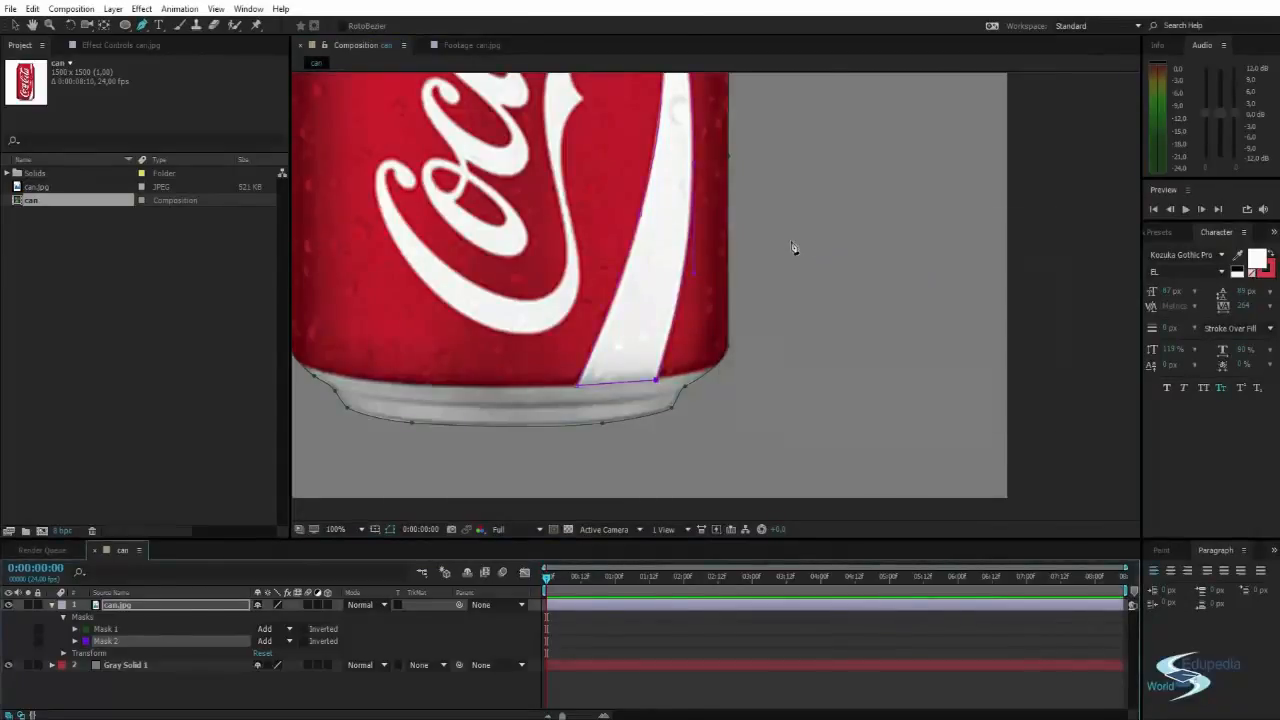
Select and fine-tune Mask 2's curve point on the stripe's right edge just below the rim.
{"action": "scroll", "coordinate": [794, 251], "scroll_direction": "down", "scroll_amount": 3}
{"action": "scroll", "coordinate": [616, 337], "scroll_direction": "up", "scroll_amount": 5}
{"action": "left_click_drag", "start_coordinate": [485, 332], "coordinate": [760, 477]}
{"action": "left_click_drag", "start_coordinate": [720, 257], "coordinate": [689, 290]}
{"action": "scroll", "coordinate": [689, 274], "scroll_direction": "down", "scroll_amount": 1}
{"action": "left_click_drag", "start_coordinate": [704, 382], "coordinate": [673, 219]}
{"action": "key", "text": "g"}
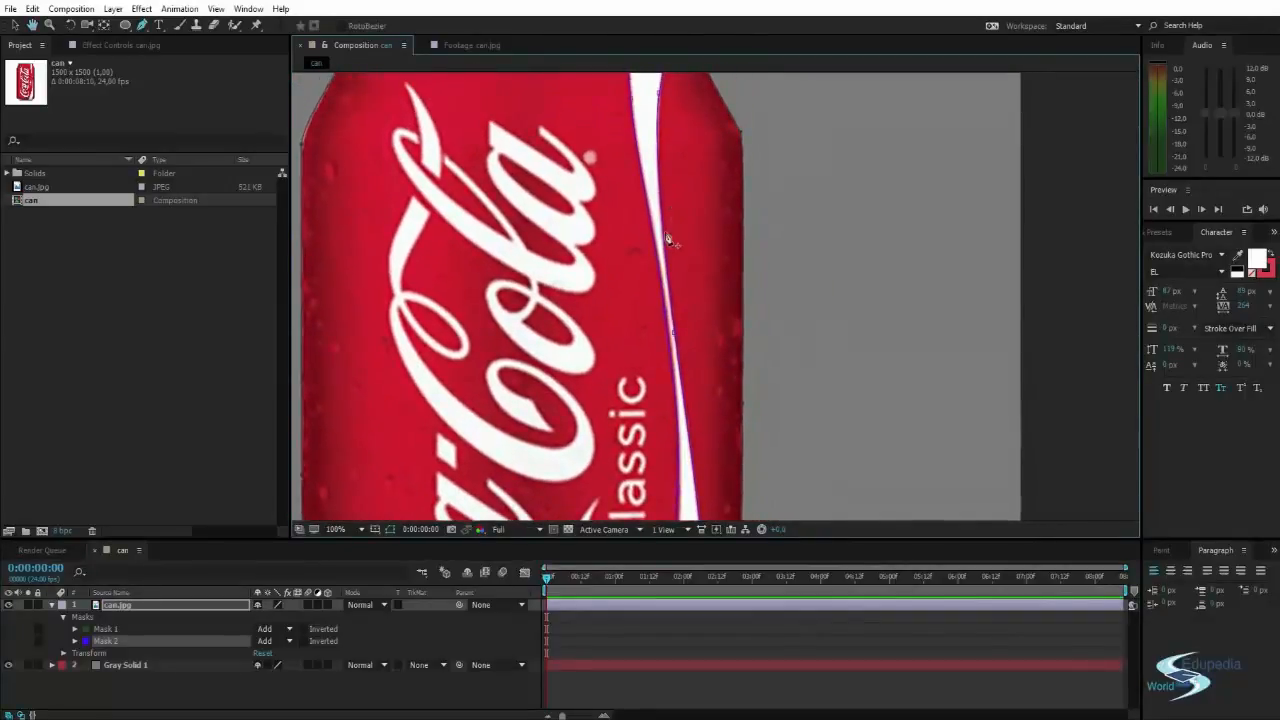
{"action": "key", "text": "v"}
{"action": "left_click_drag", "start_coordinate": [662, 122], "coordinate": [658, 345]}
{"action": "scroll", "coordinate": [600, 317], "scroll_direction": "up", "scroll_amount": 2}
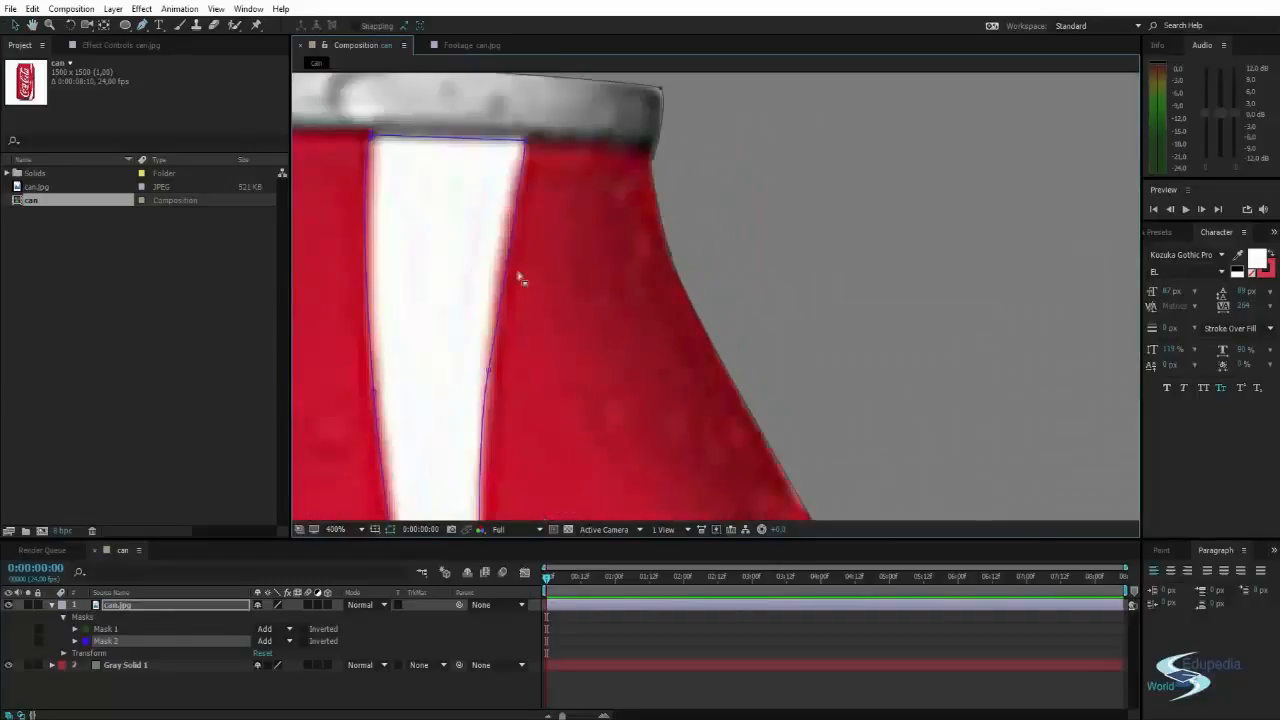
{"action": "left_click_drag", "start_coordinate": [547, 145], "coordinate": [575, 162]}
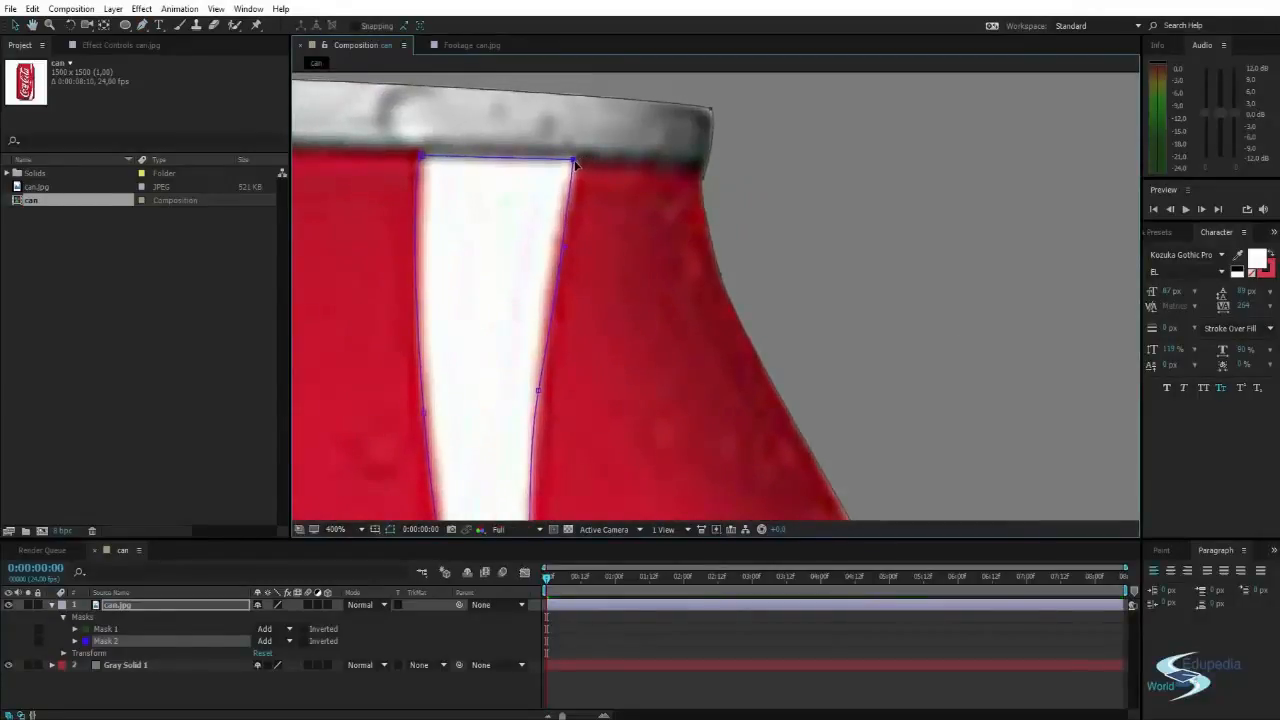
{"action": "left_click_drag", "start_coordinate": [573, 285], "coordinate": [579, 184]}
{"action": "left_click_drag", "start_coordinate": [563, 327], "coordinate": [563, 327]}
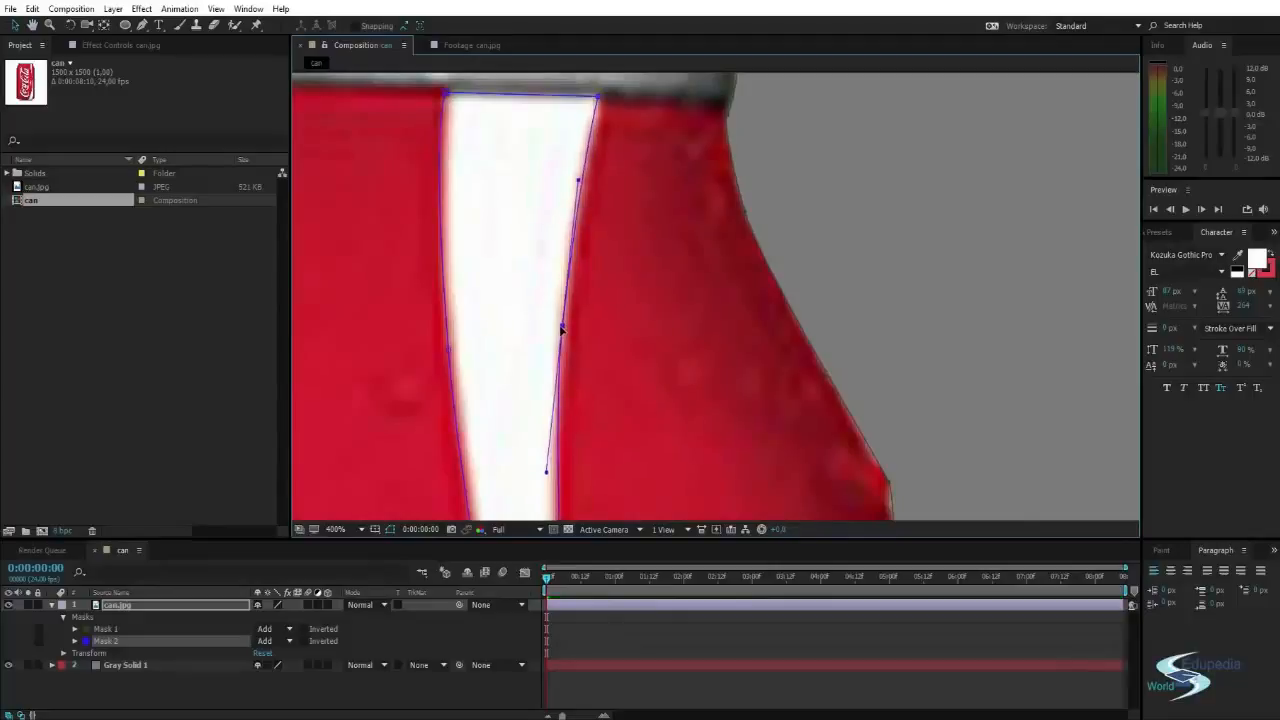
Refine Mask 2's top-left corner handle and the curve point below it to follow the stripe's left edge.
{"action": "left_click_drag", "start_coordinate": [514, 213], "coordinate": [555, 266]}
{"action": "left_click", "coordinate": [488, 151]}
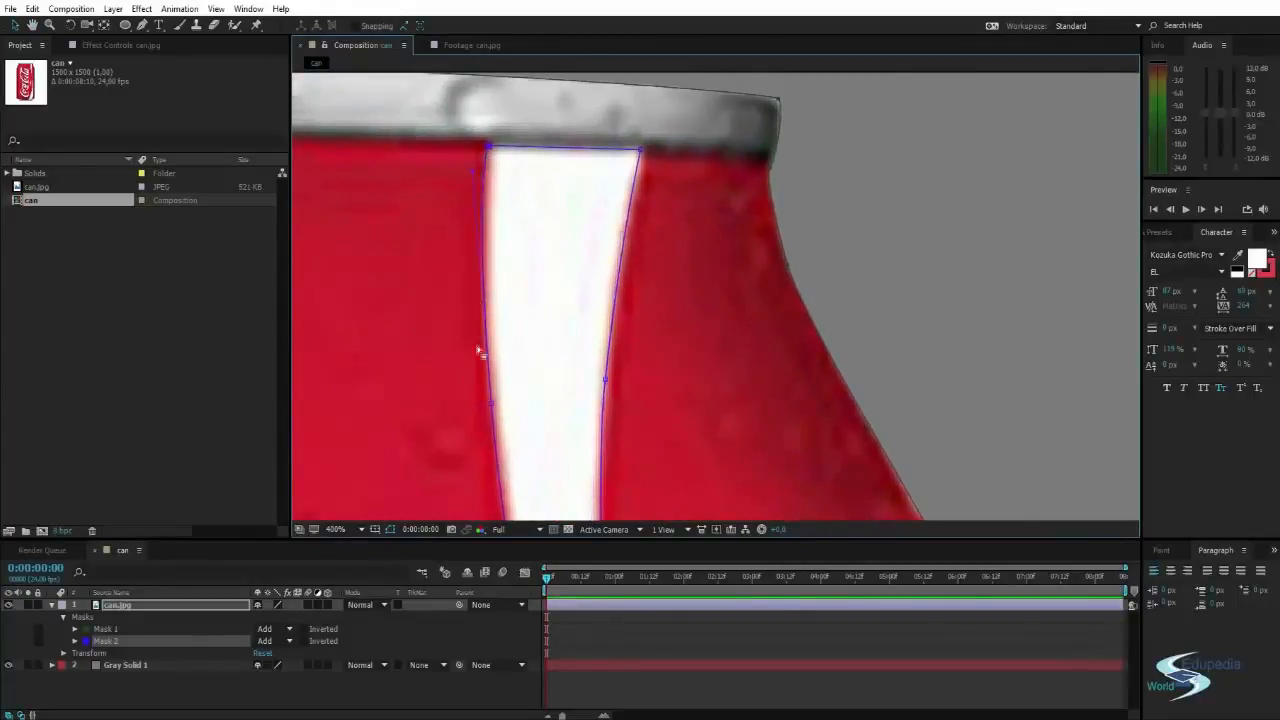
{"action": "left_click_drag", "start_coordinate": [475, 175], "coordinate": [479, 175]}
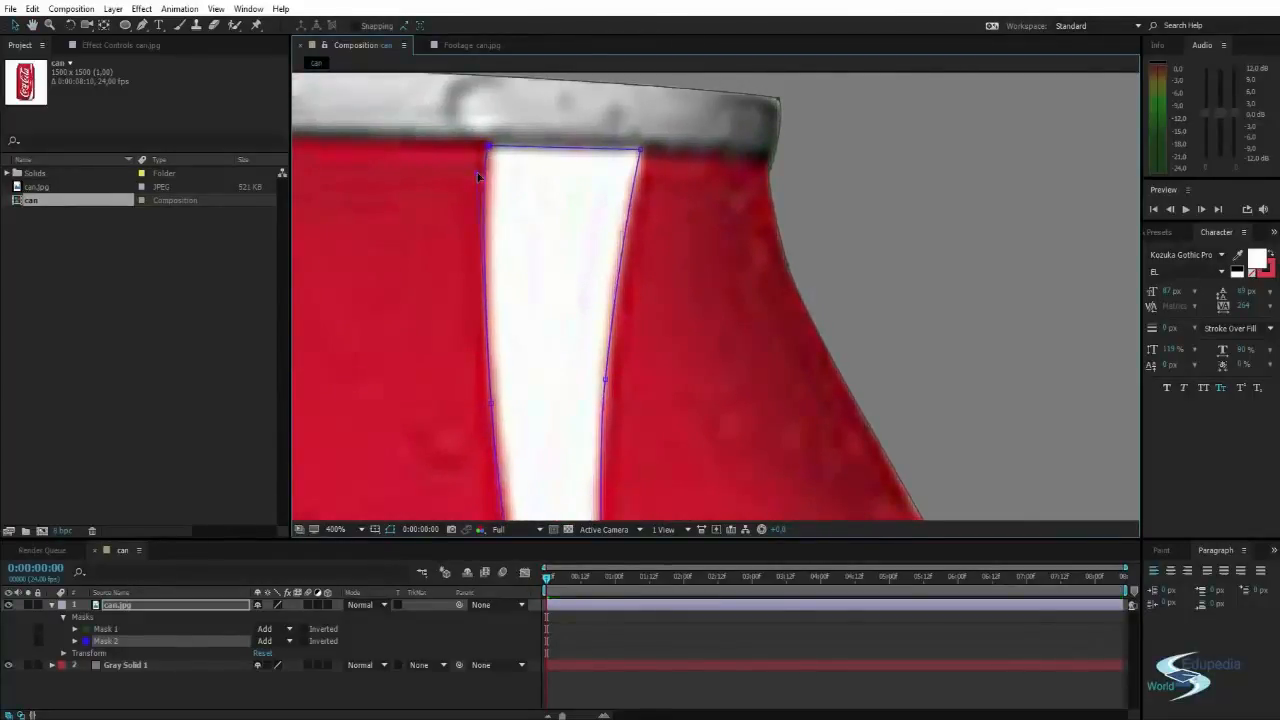
{"action": "left_click_drag", "start_coordinate": [560, 316], "coordinate": [575, 246]}
{"action": "left_click_drag", "start_coordinate": [507, 336], "coordinate": [509, 337]}
Check Mask 2 down the stripe's narrow middle and adjust the curve point on its lower left edge.
{"action": "scroll", "coordinate": [512, 345], "scroll_direction": "down", "scroll_amount": 1}
{"action": "left_click_drag", "start_coordinate": [548, 405], "coordinate": [525, 209]}
{"action": "left_click_drag", "start_coordinate": [606, 382], "coordinate": [596, 321]}
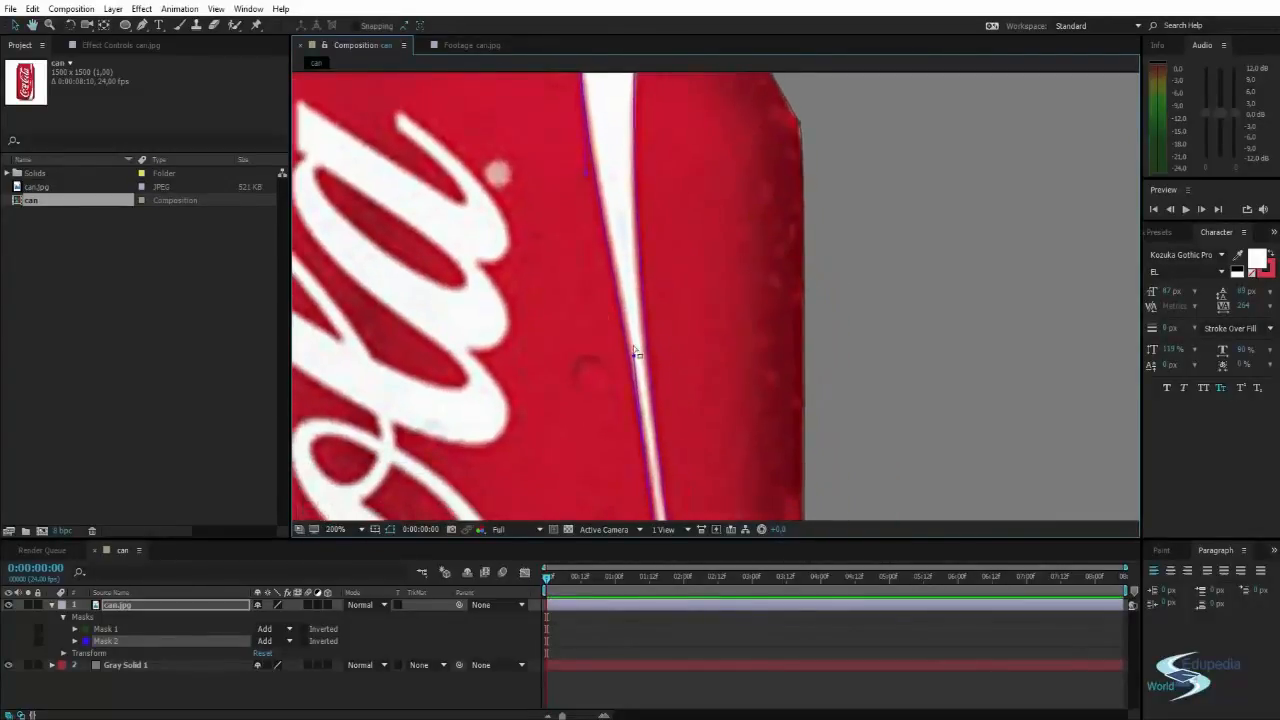
{"action": "left_click_drag", "start_coordinate": [657, 462], "coordinate": [654, 266]}
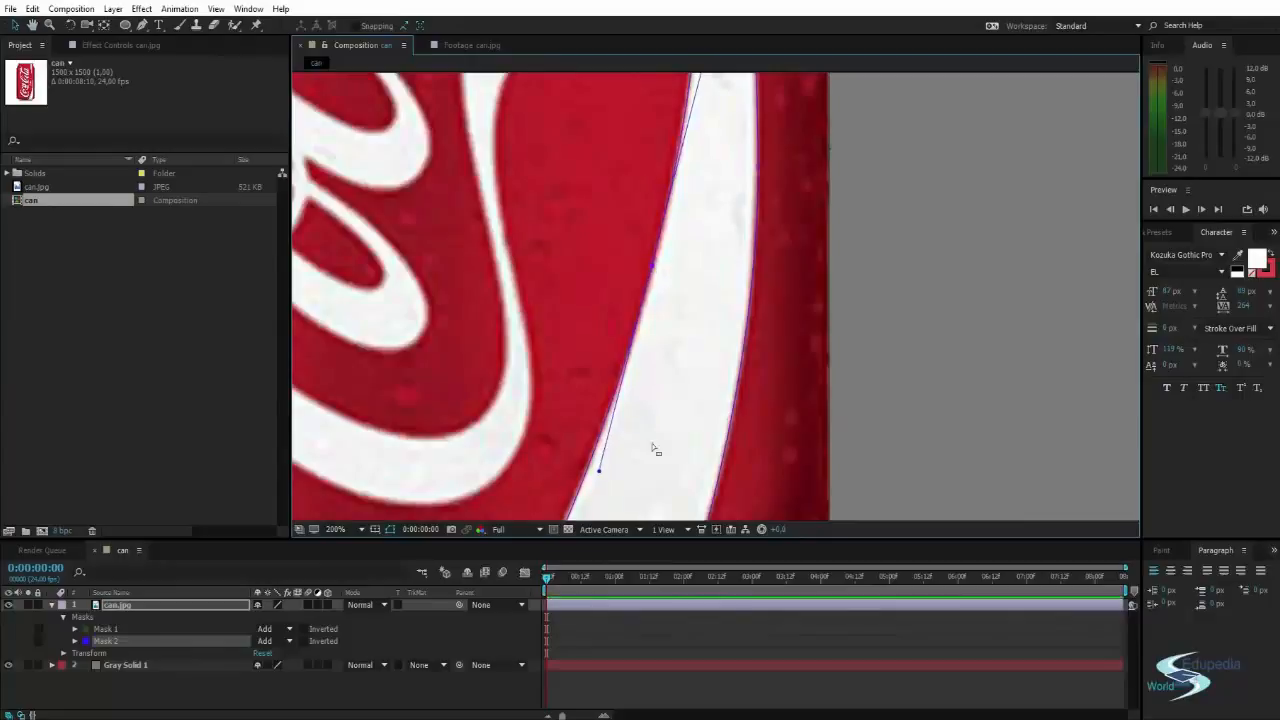
{"action": "left_click_drag", "start_coordinate": [654, 443], "coordinate": [679, 301]}
Move Mask 2's bottom-left corner point onto the stripe's corner at the can's base.
{"action": "scroll", "coordinate": [660, 330], "scroll_direction": "up", "scroll_amount": 2}
{"action": "left_click_drag", "start_coordinate": [820, 344], "coordinate": [746, 374]}
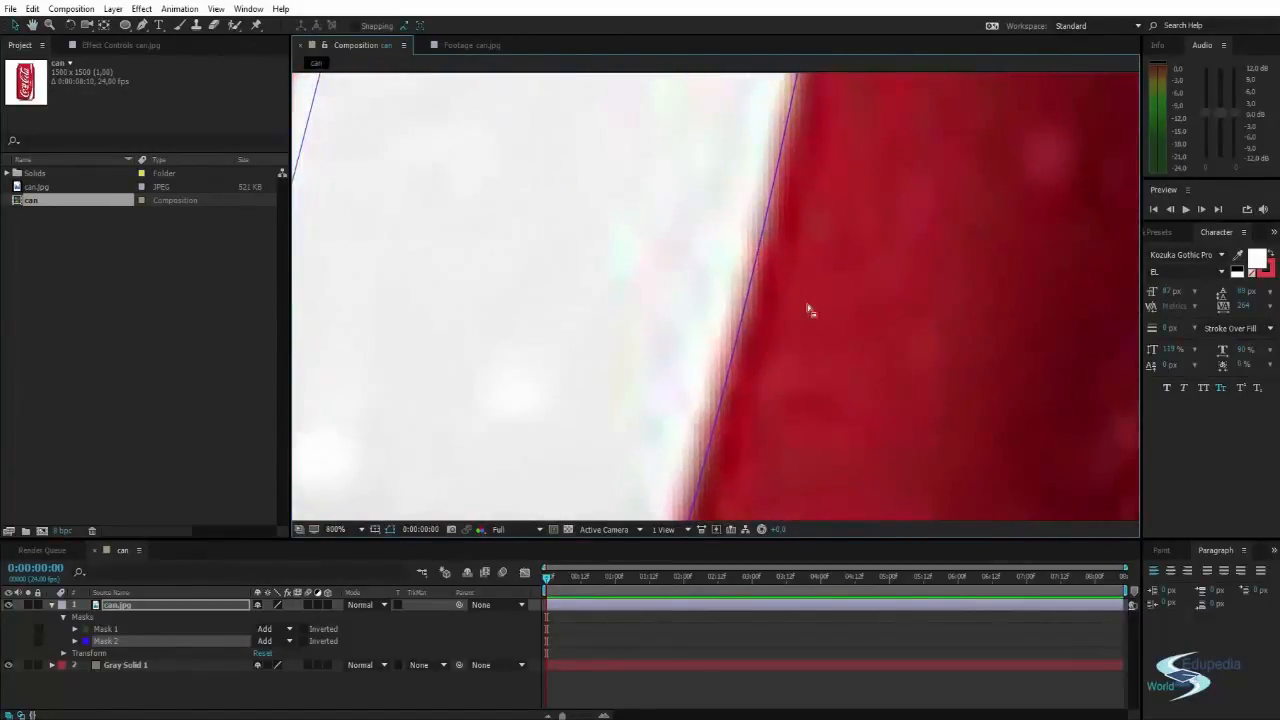
{"action": "scroll", "coordinate": [664, 322], "scroll_direction": "down", "scroll_amount": 1}
{"action": "left_click_drag", "start_coordinate": [660, 320], "coordinate": [846, 312]}
{"action": "left_click_drag", "start_coordinate": [689, 380], "coordinate": [757, 265]}
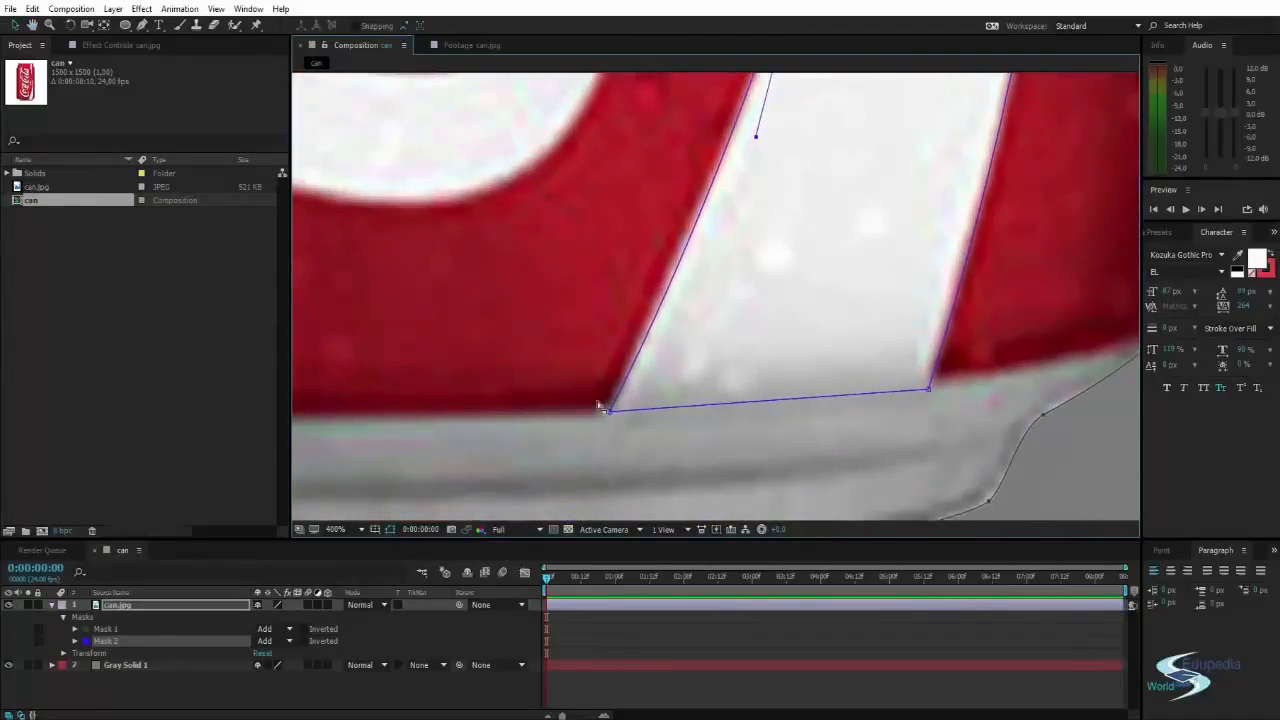
{"action": "left_click_drag", "start_coordinate": [607, 414], "coordinate": [605, 408]}
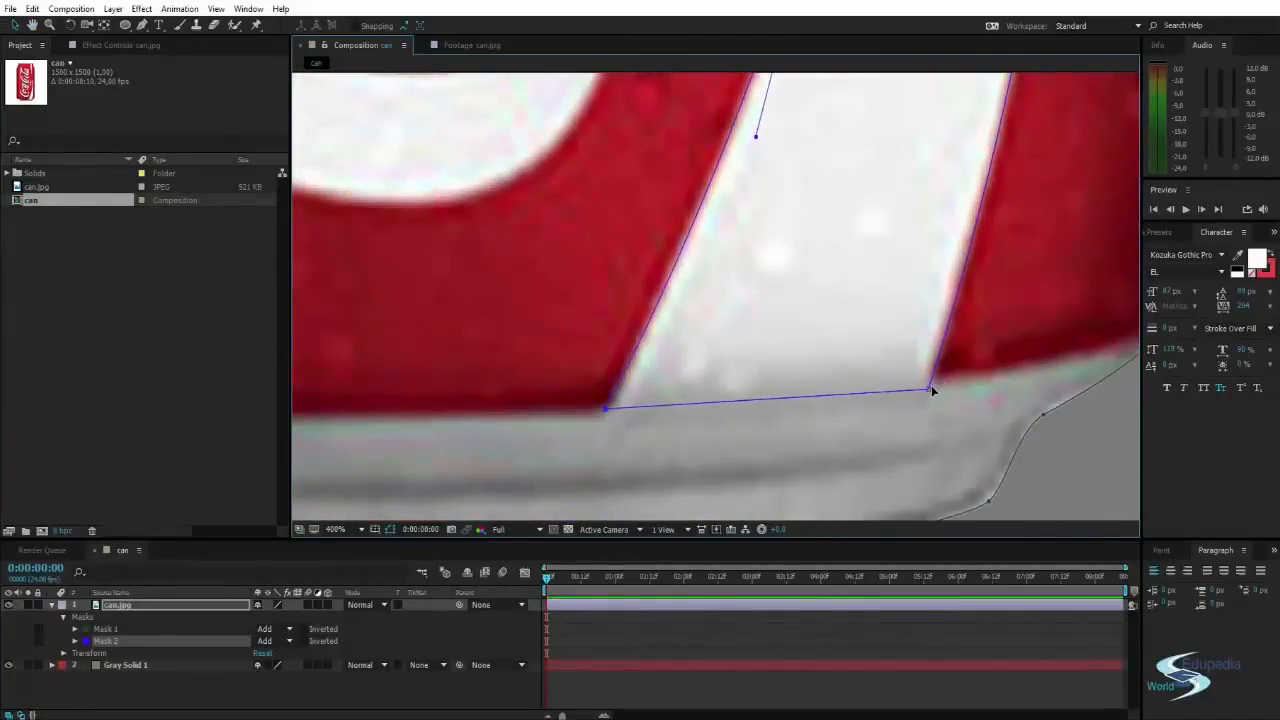
Fine-tune Mask 2's bottom-right corner point at the can's base, then deselect the mask and check the whole can.
{"action": "left_click_drag", "start_coordinate": [931, 388], "coordinate": [933, 384]}
{"action": "scroll", "coordinate": [851, 286], "scroll_direction": "down", "scroll_amount": 1}
{"action": "left_click_drag", "start_coordinate": [831, 232], "coordinate": [719, 448]}
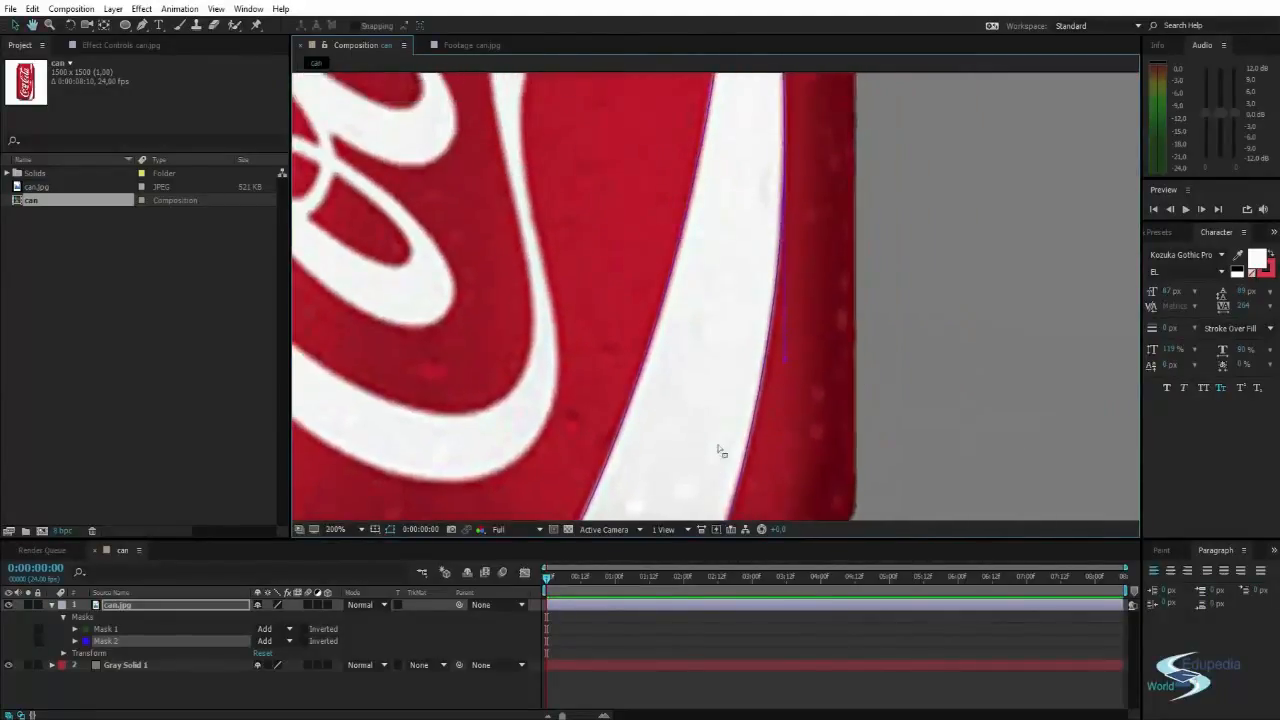
{"action": "scroll", "coordinate": [719, 450], "scroll_direction": "down", "scroll_amount": 6}
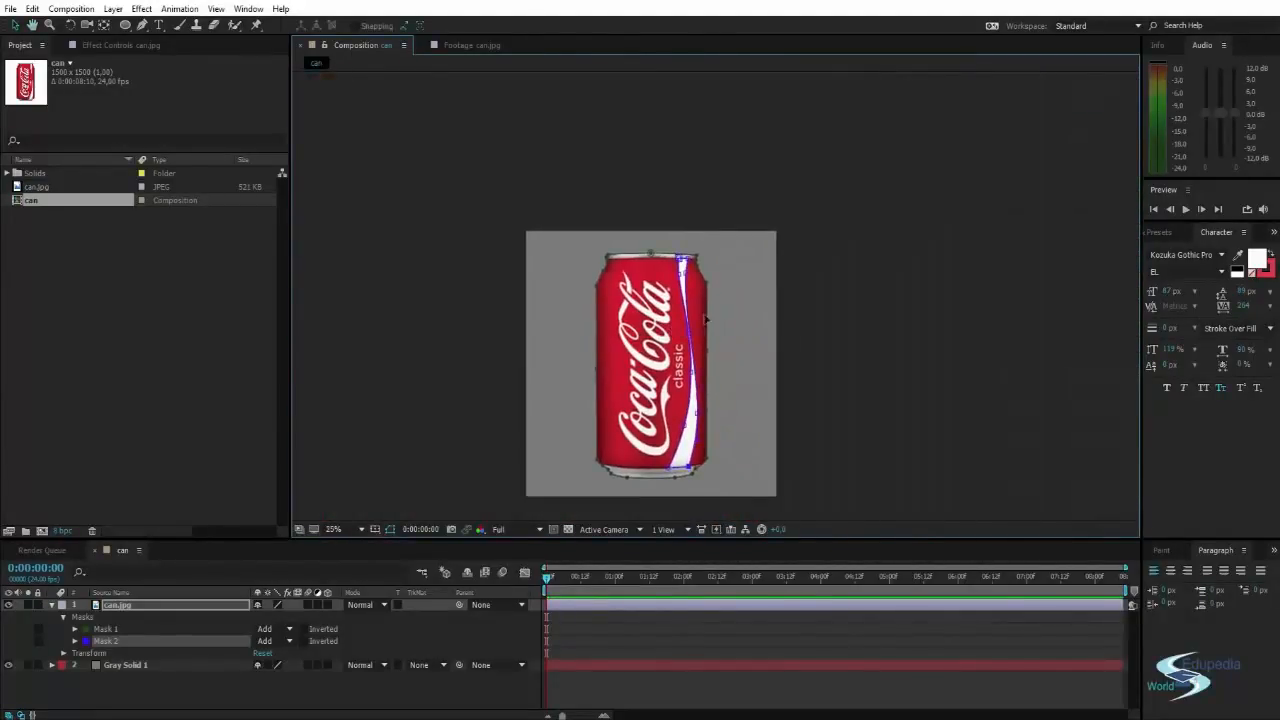
{"action": "left_click", "coordinate": [777, 307]}
{"action": "left_click", "coordinate": [750, 298]}
{"action": "left_click", "coordinate": [829, 312]}
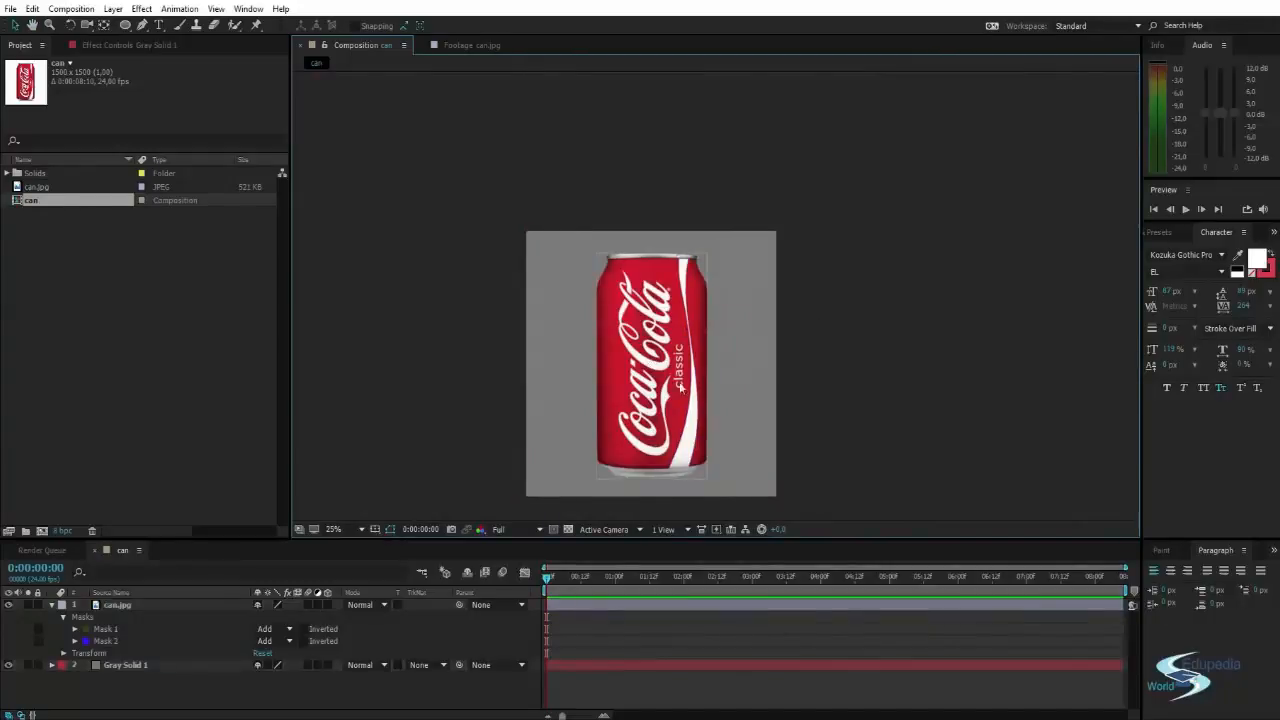
{"action": "scroll", "coordinate": [715, 310], "scroll_direction": "up", "scroll_amount": 2}
{"action": "left_click_drag", "start_coordinate": [686, 297], "coordinate": [732, 346]}
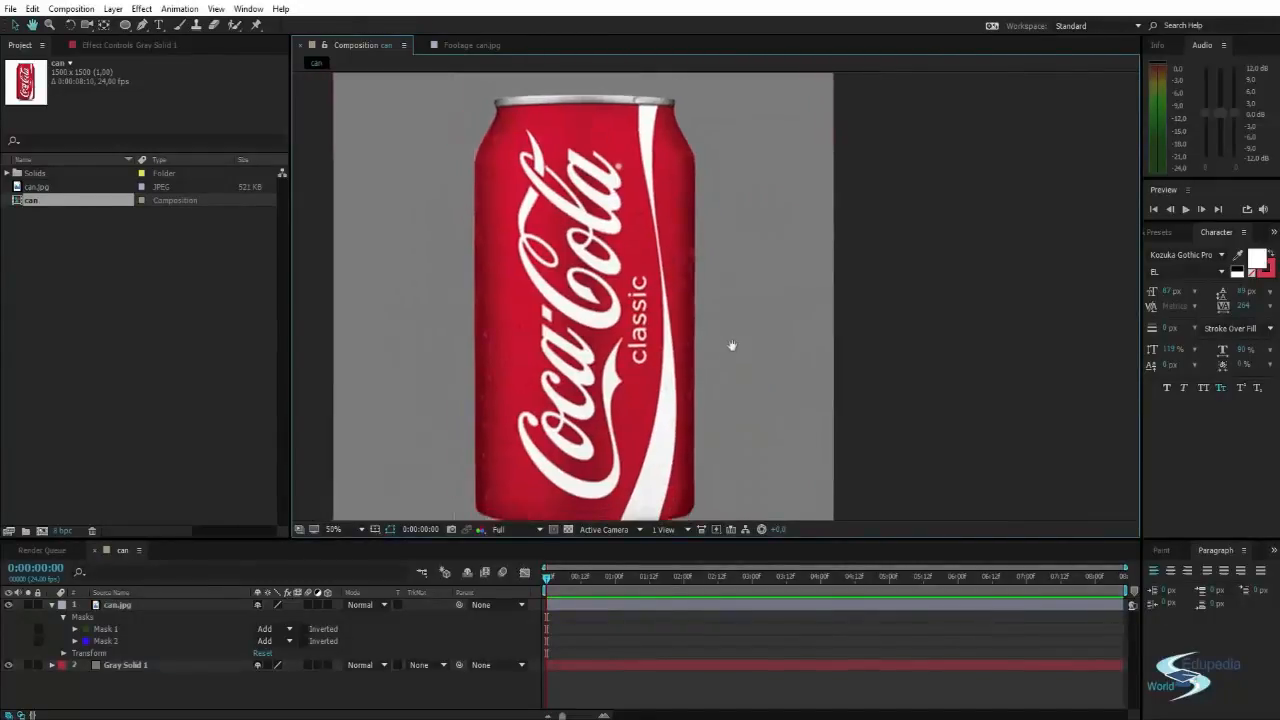
Select Mask 2, review its path along the stripe, and set its mask mode to Subtract.
{"action": "left_click", "coordinate": [105, 641]}
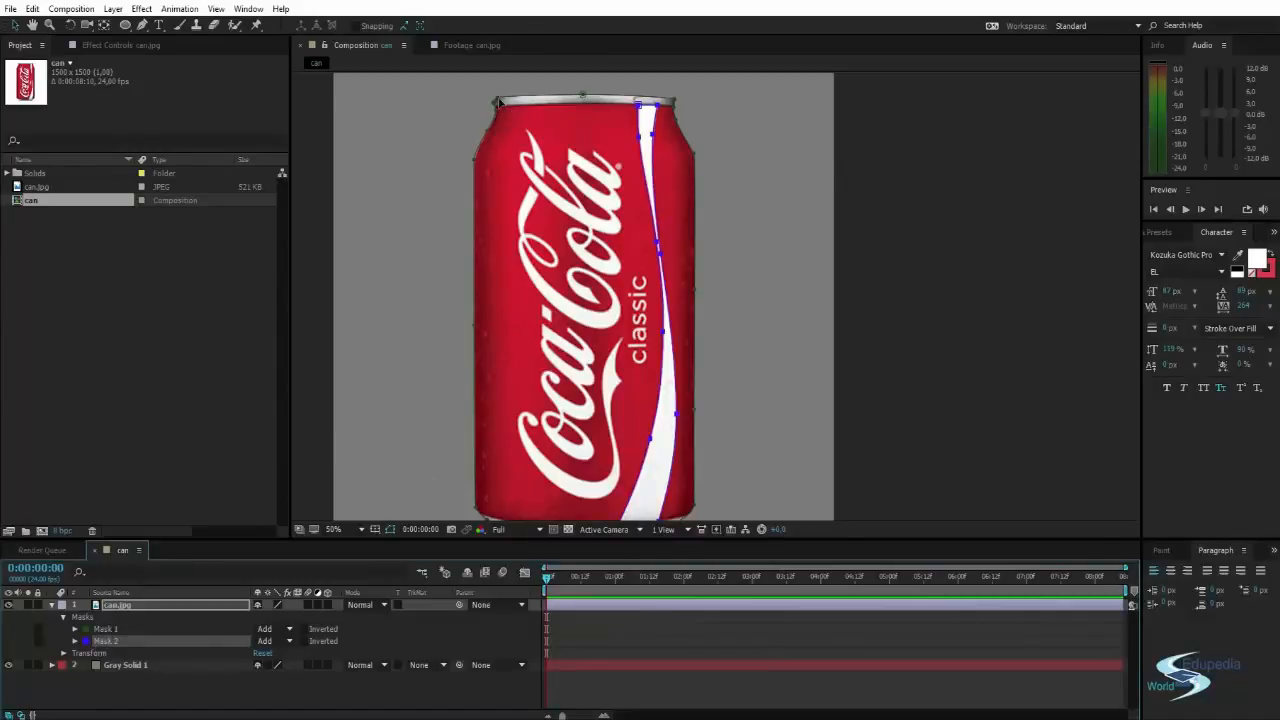
{"action": "left_click_drag", "start_coordinate": [748, 394], "coordinate": [777, 310]}
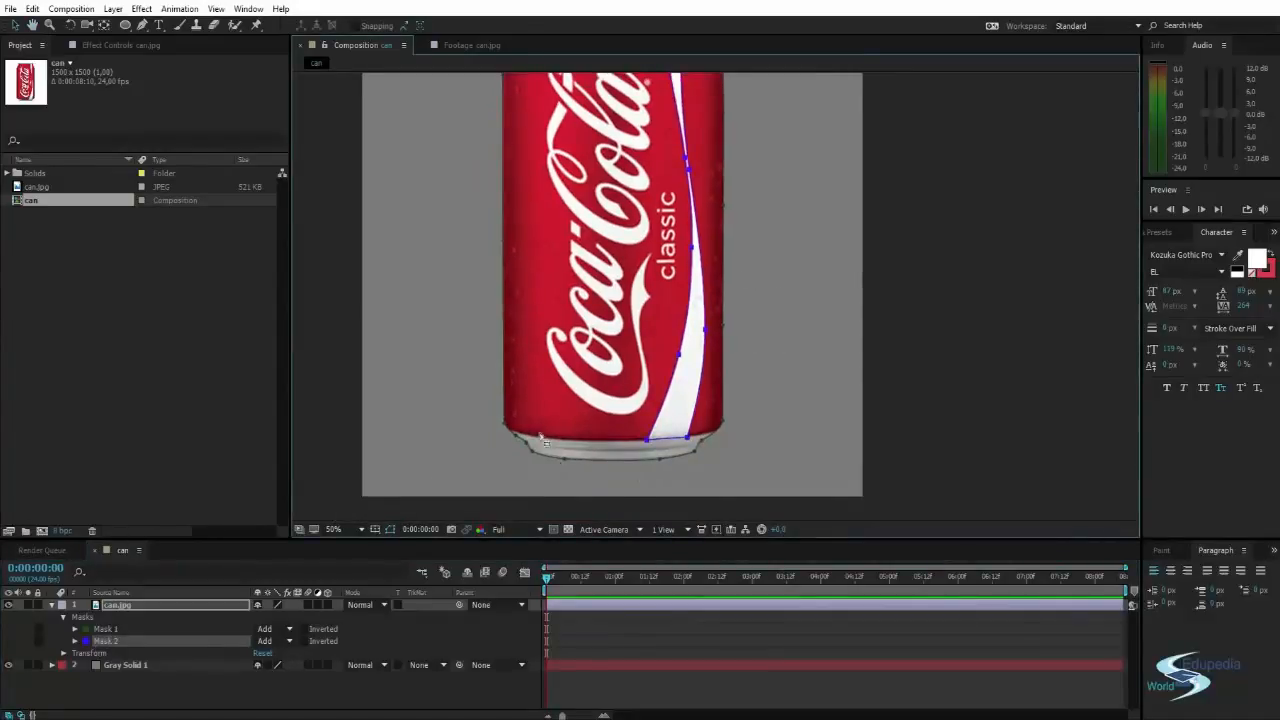
{"action": "left_click_drag", "start_coordinate": [718, 141], "coordinate": [694, 245]}
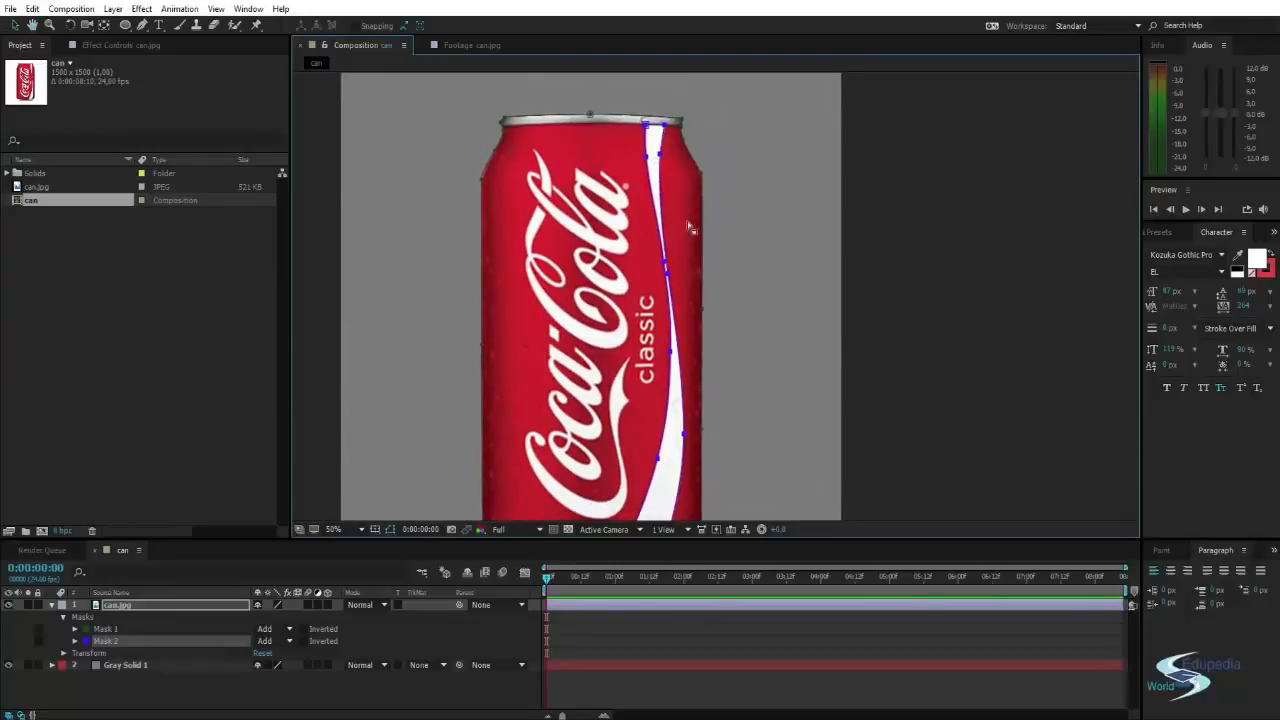
{"action": "mouse_move", "coordinate": [738, 258]}
{"action": "left_mouse_down"}
{"action": "mouse_move", "coordinate": [729, 319]}
{"action": "mouse_move", "coordinate": [754, 300]}
{"action": "mouse_move", "coordinate": [752, 266]}
{"action": "left_mouse_up"}
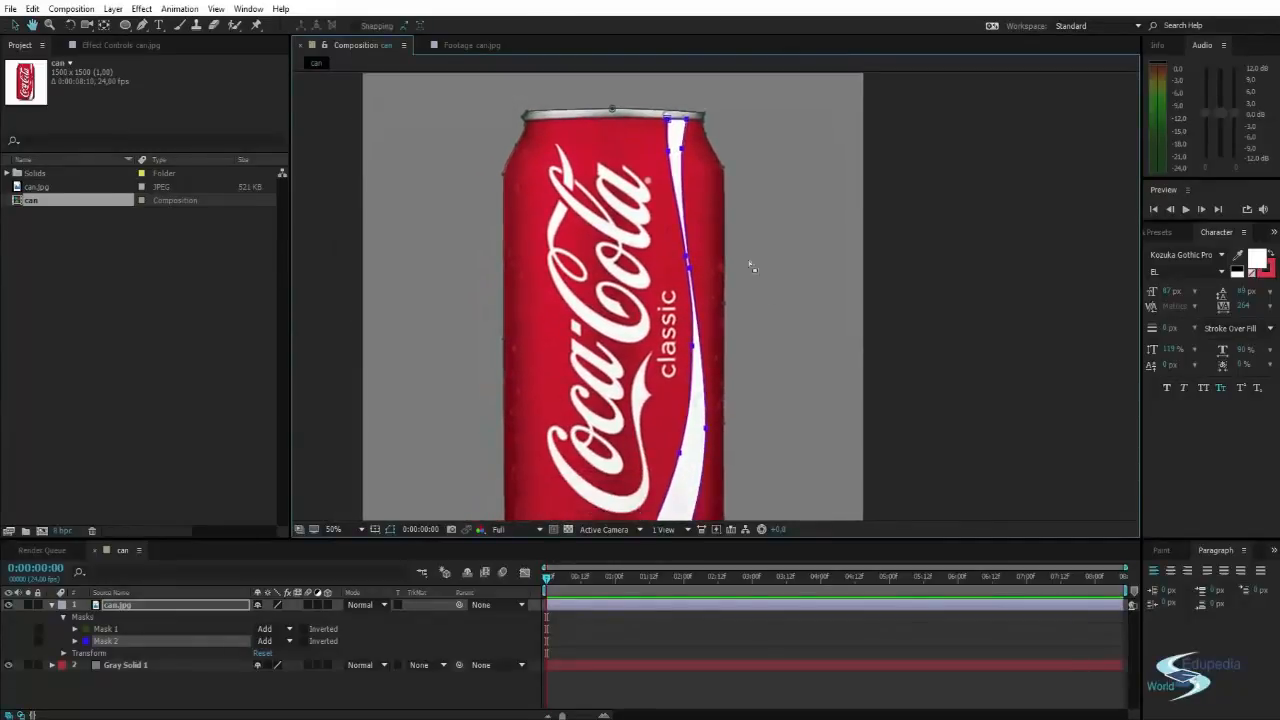
{"action": "left_click_drag", "start_coordinate": [755, 367], "coordinate": [735, 323]}
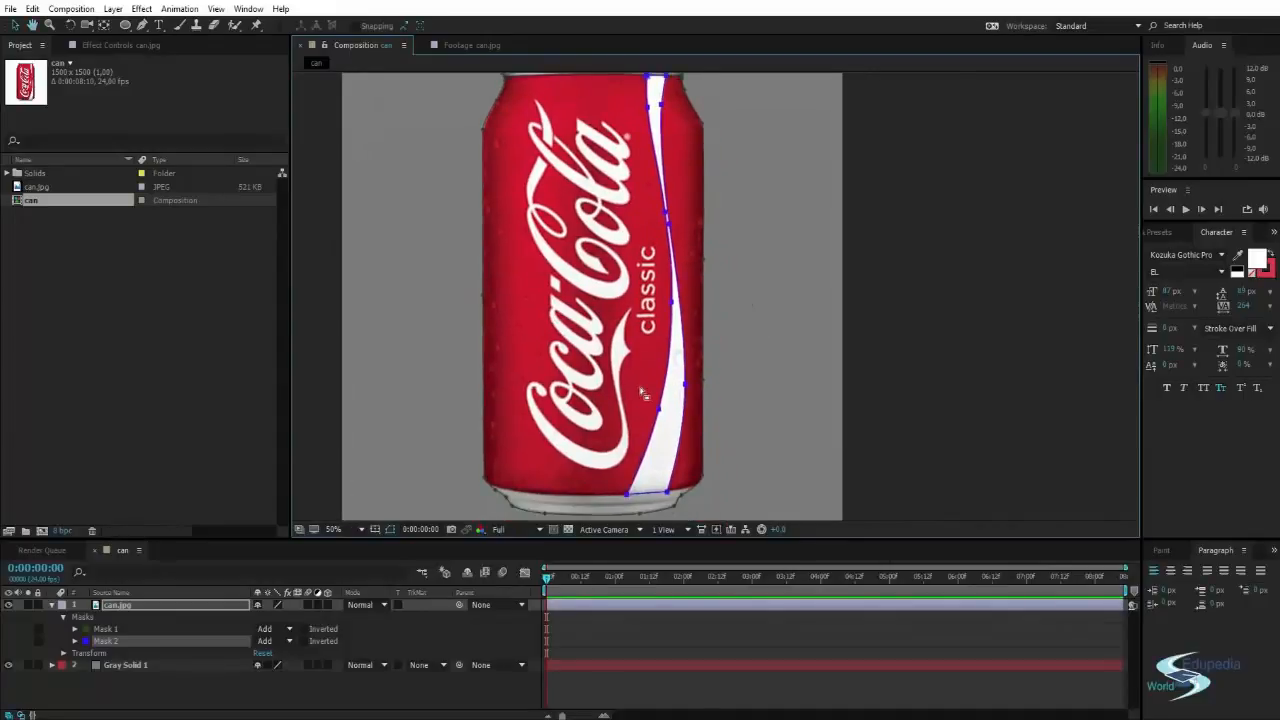
{"action": "left_click", "coordinate": [280, 645]}
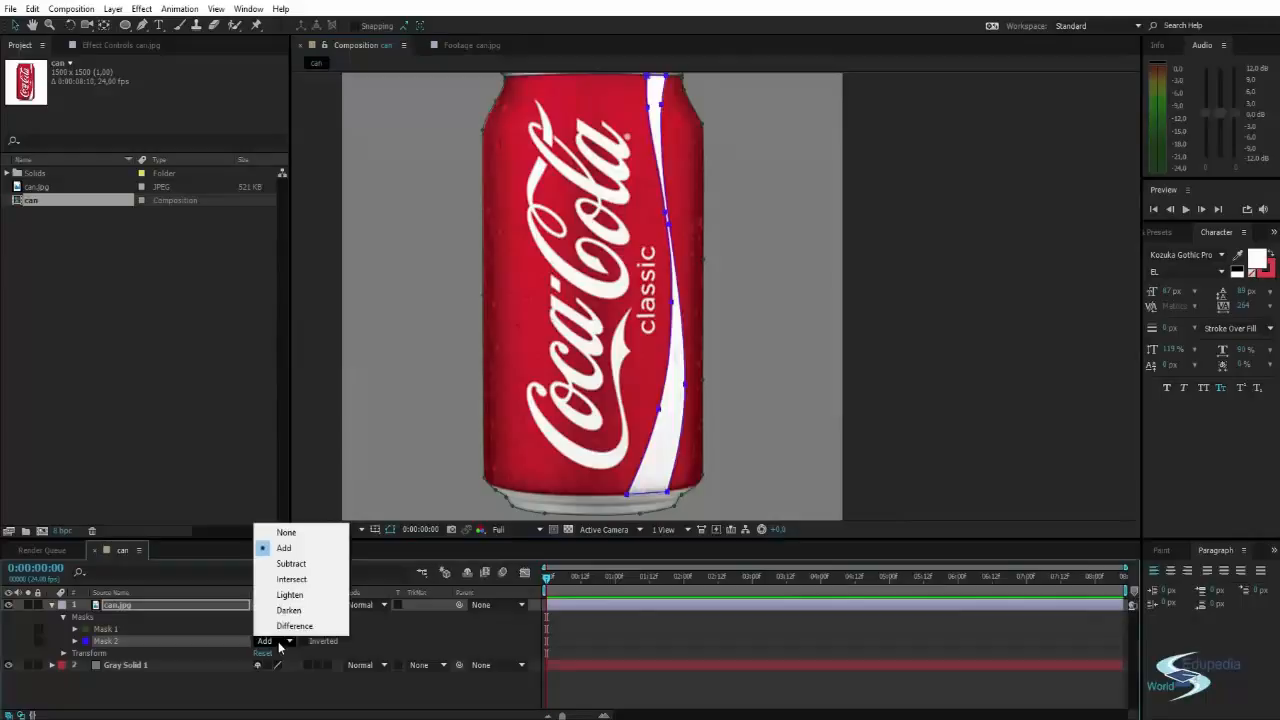
{"action": "left_click", "coordinate": [316, 566]}
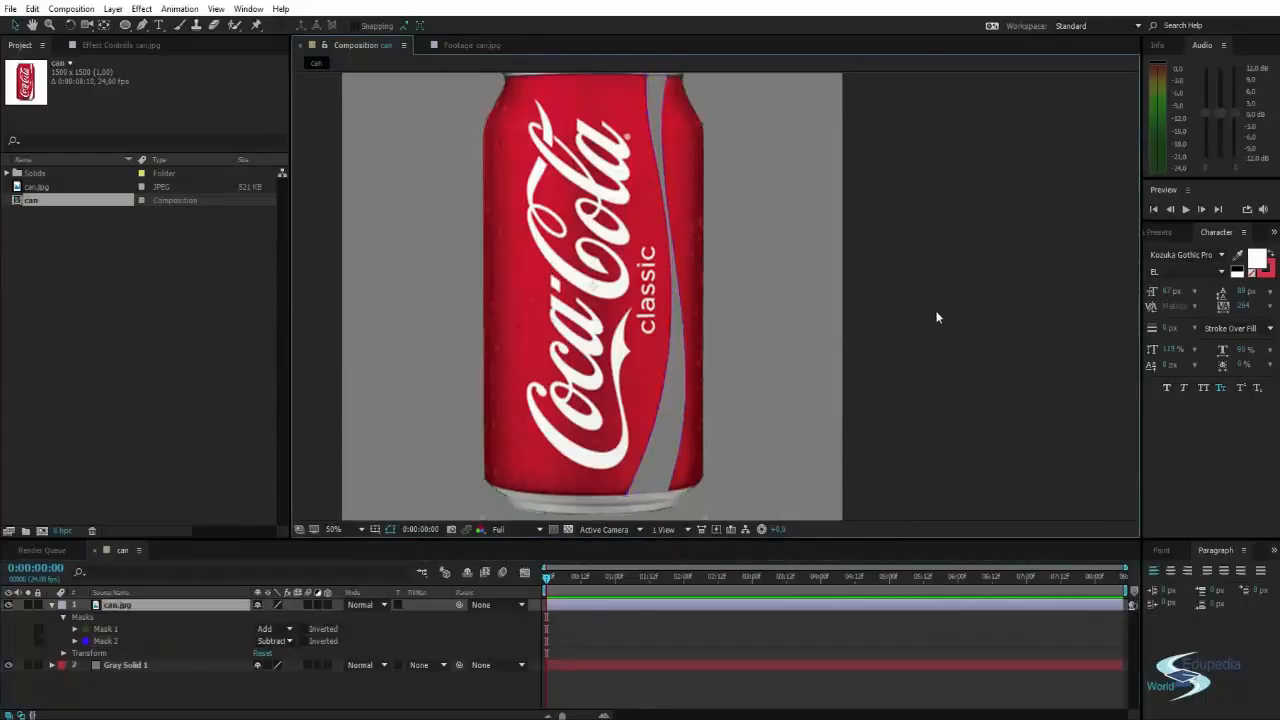
Adjust the upper handle of Mask 2's left-edge curve point beside the word "classic", then deselect the layer.
{"action": "scroll", "coordinate": [783, 286], "scroll_direction": "down", "scroll_amount": 3}
{"action": "scroll", "coordinate": [723, 286], "scroll_direction": "up", "scroll_amount": 6}
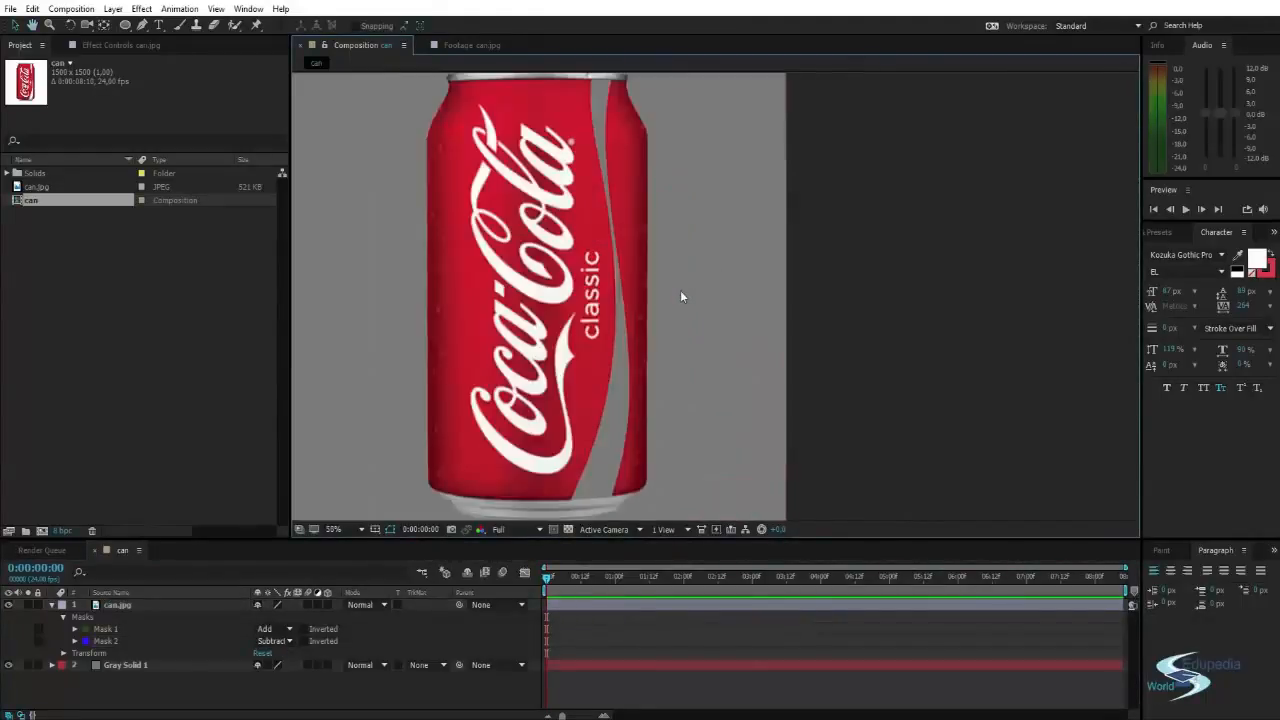
{"action": "left_click_drag", "start_coordinate": [559, 274], "coordinate": [631, 343]}
{"action": "left_click", "coordinate": [603, 318]}
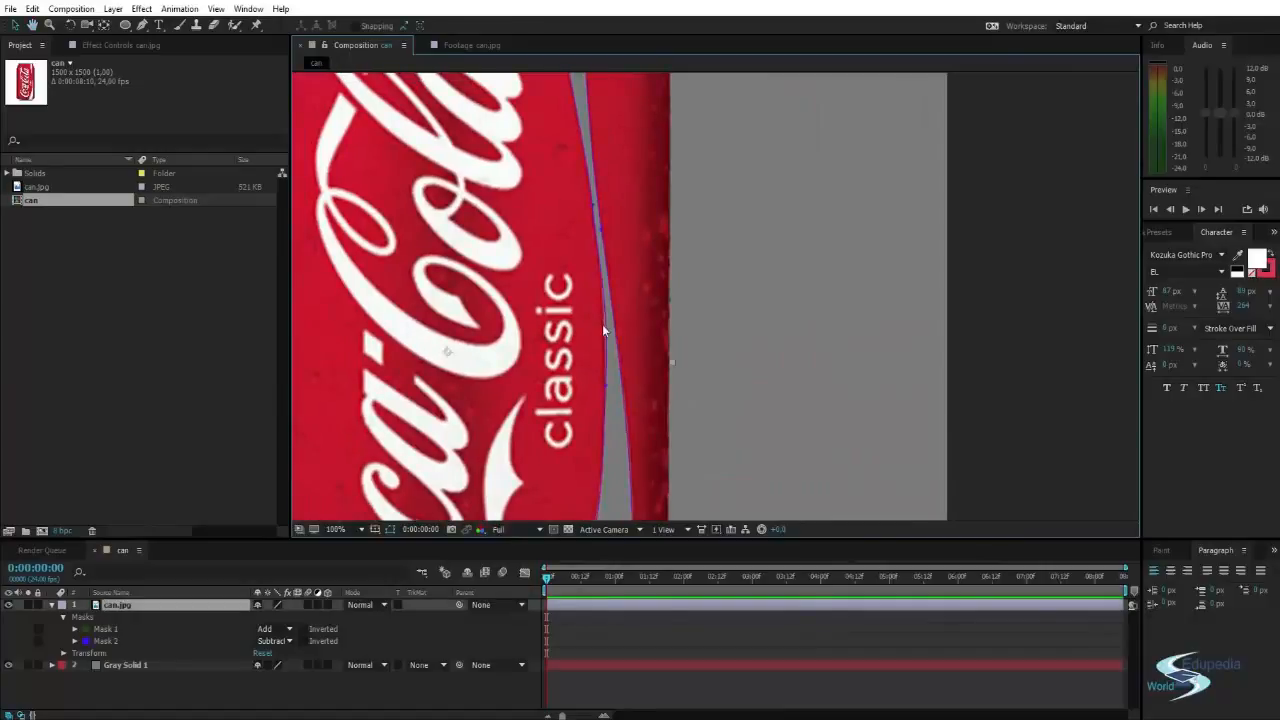
{"action": "left_click", "coordinate": [608, 384]}
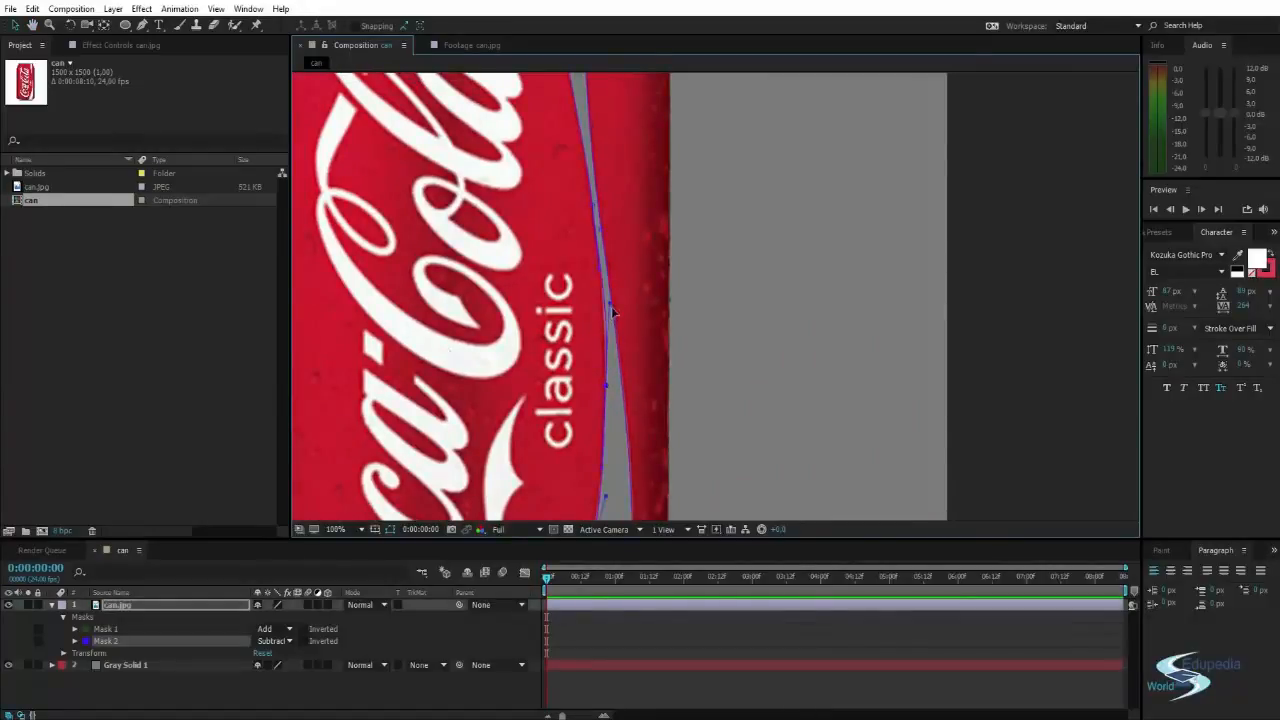
{"action": "left_click_drag", "start_coordinate": [609, 304], "coordinate": [607, 305]}
{"action": "left_click", "coordinate": [865, 403]}
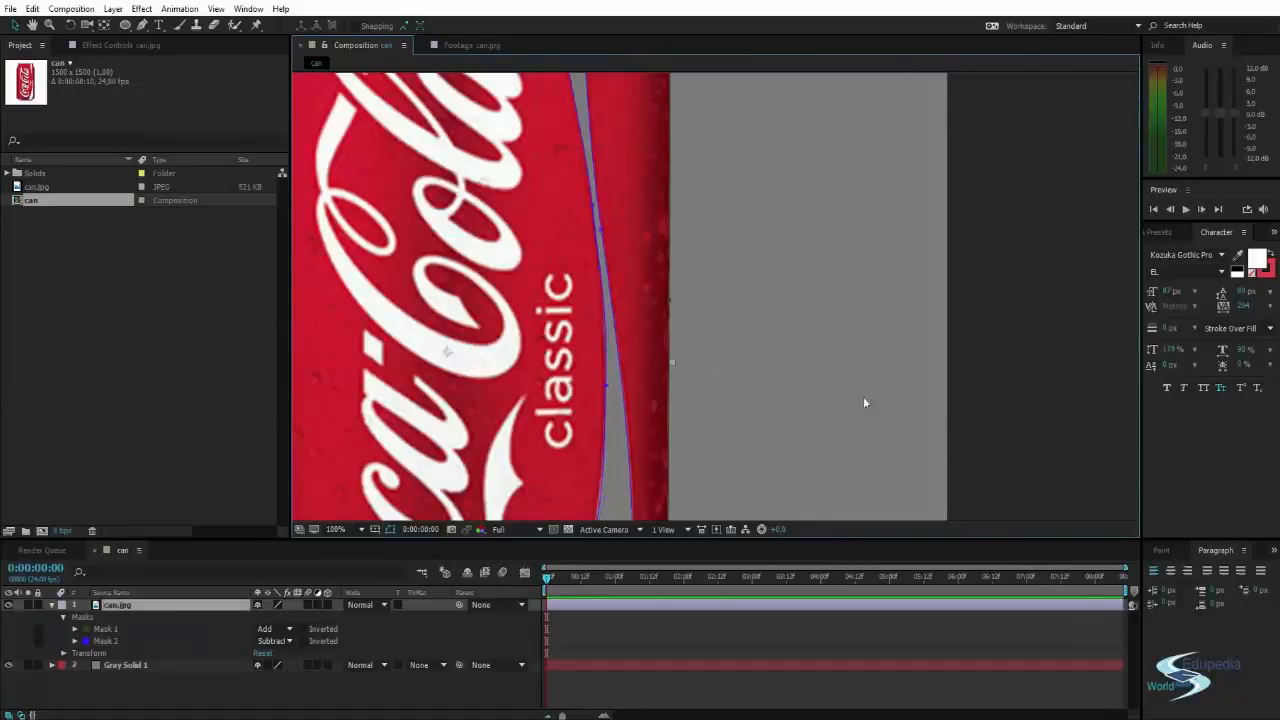
{"action": "scroll", "coordinate": [776, 382], "scroll_direction": "down", "scroll_amount": 2}
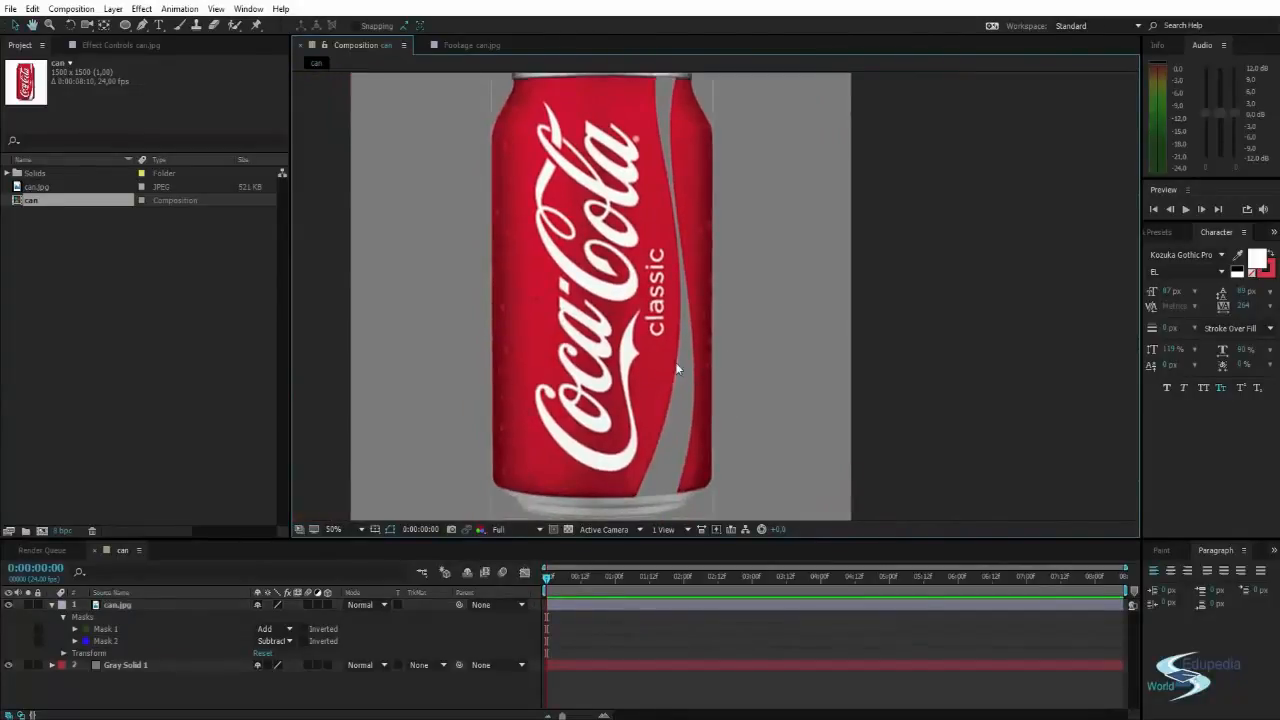
Refine Mask 2's left edge again around the curve point below the stripe's narrow middle, then deselect the mask.
{"action": "scroll", "coordinate": [675, 380], "scroll_direction": "up", "scroll_amount": 4}
{"action": "left_click", "coordinate": [575, 332]}
{"action": "left_click_drag", "start_coordinate": [583, 362], "coordinate": [657, 273]}
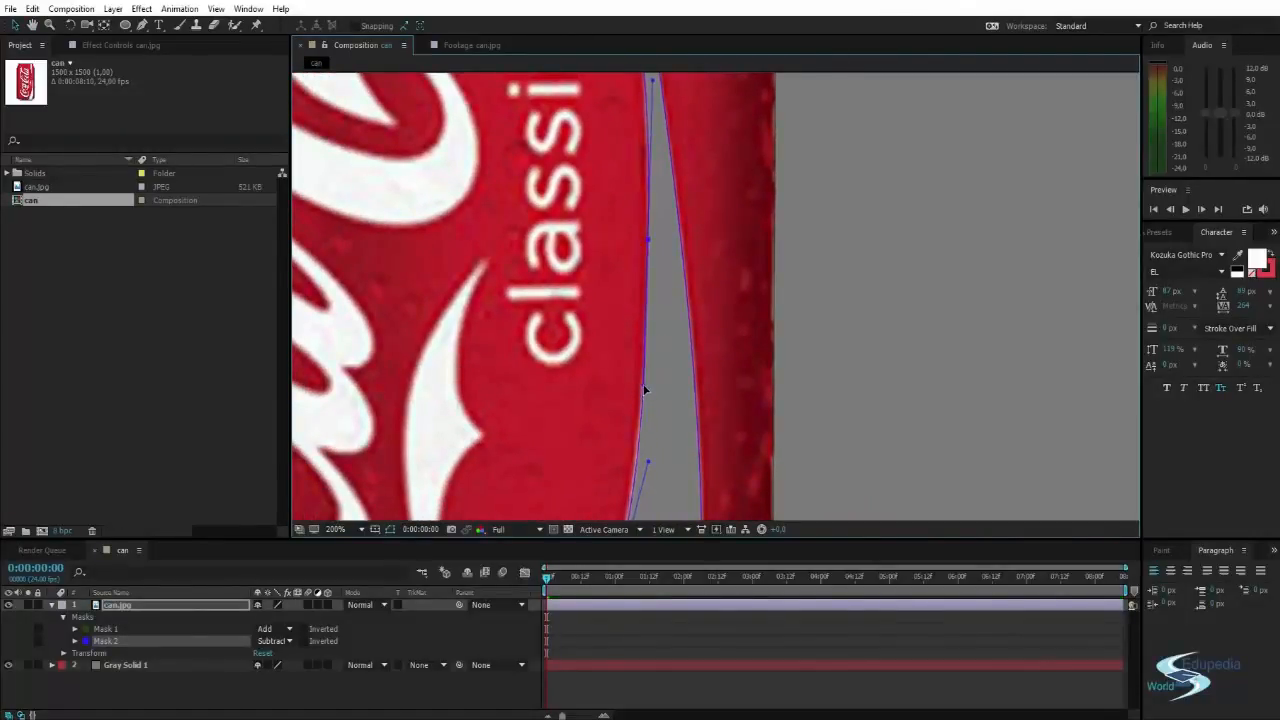
{"action": "scroll", "coordinate": [677, 273], "scroll_direction": "up", "scroll_amount": 3}
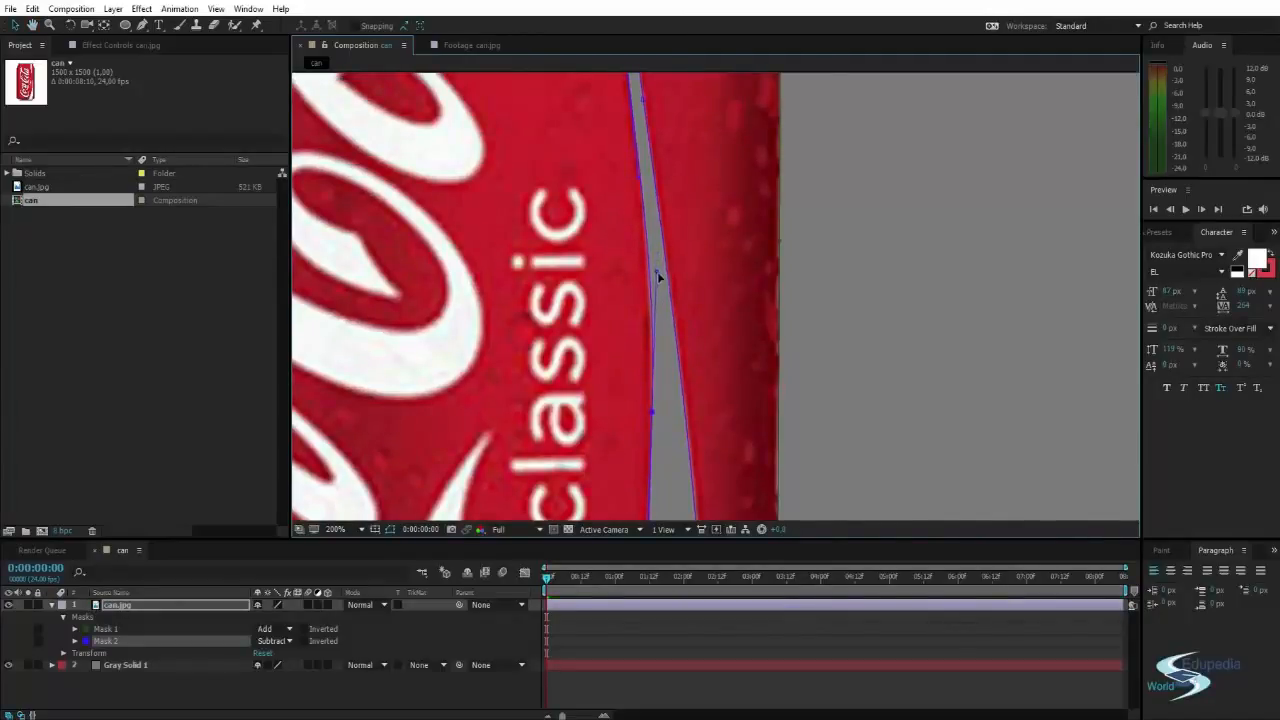
{"action": "scroll", "coordinate": [800, 255], "scroll_direction": "down", "scroll_amount": 3}
{"action": "left_click", "coordinate": [924, 235]}
{"action": "key", "text": "comma"}
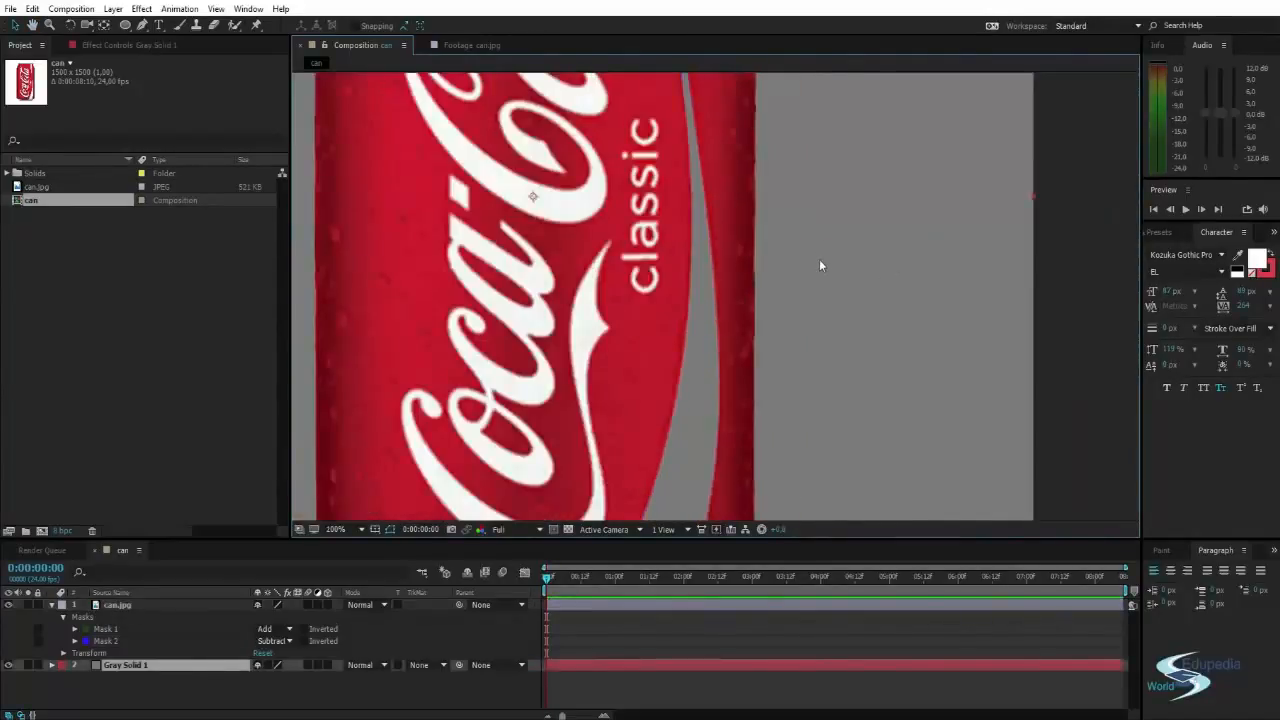
{"action": "key", "text": "comma"}
{"action": "mouse_move", "coordinate": [806, 286]}
{"action": "left_mouse_down"}
{"action": "mouse_move", "coordinate": [789, 363]}
{"action": "mouse_move", "coordinate": [816, 309]}
{"action": "mouse_move", "coordinate": [803, 371]}
{"action": "mouse_move", "coordinate": [826, 309]}
{"action": "mouse_move", "coordinate": [786, 297]}
{"action": "mouse_move", "coordinate": [785, 308]}
{"action": "mouse_move", "coordinate": [786, 291]}
{"action": "left_mouse_up"}
Create a new 1500 × 1500 px solid in the blue colour 3644FF.
{"action": "left_click", "coordinate": [139, 695]}
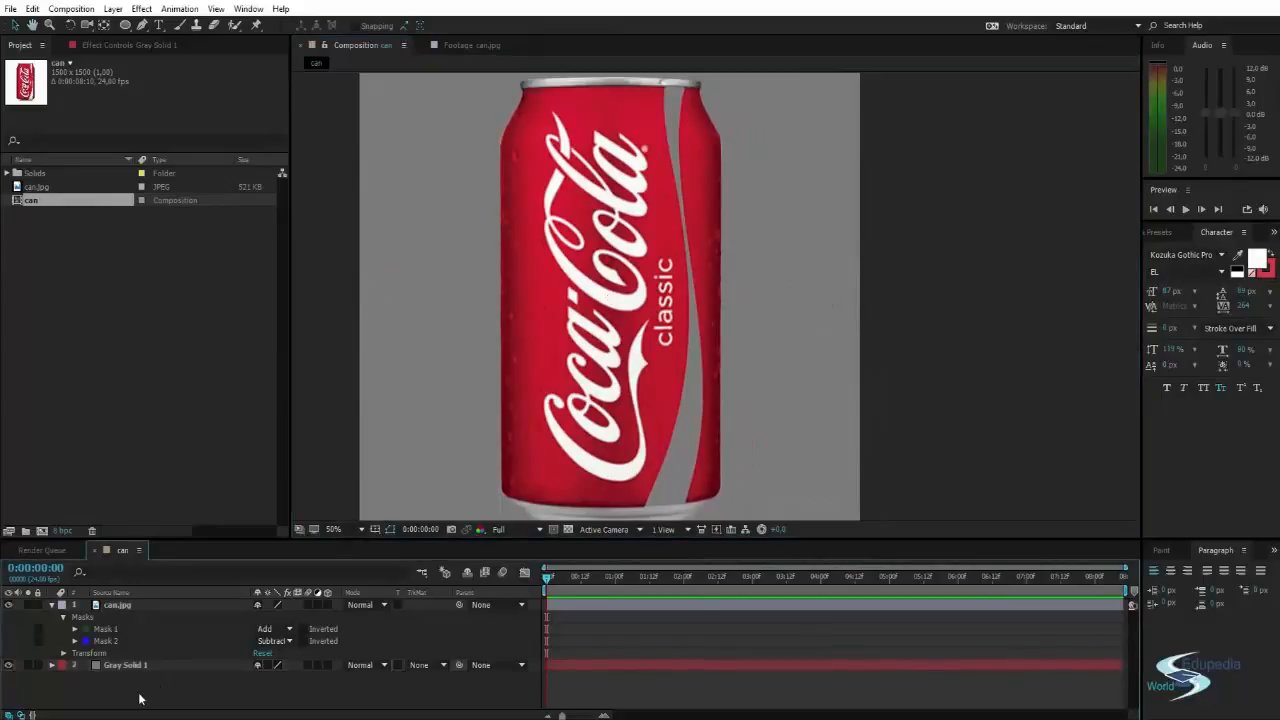
{"action": "key", "text": "ctrl+y"}
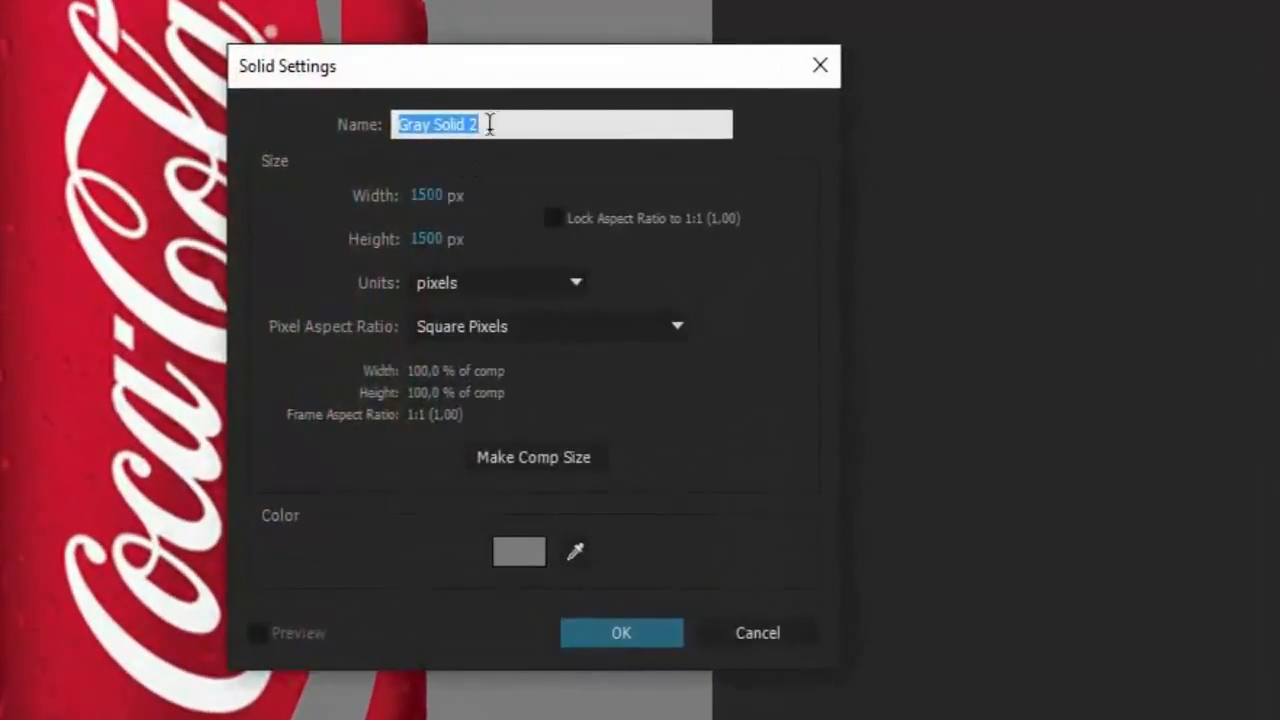
{"action": "left_click", "coordinate": [494, 539]}
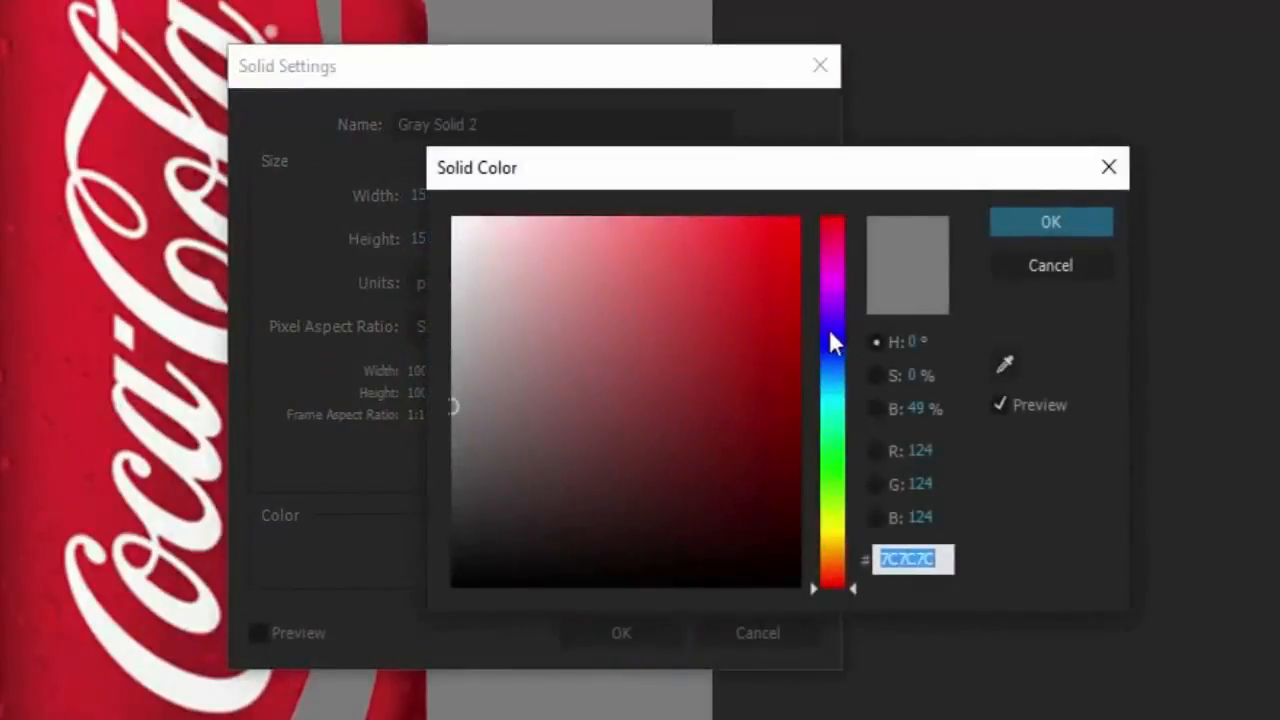
{"action": "left_click", "coordinate": [832, 344]}
{"action": "left_click_drag", "start_coordinate": [745, 216], "coordinate": [726, 217]}
{"action": "left_click", "coordinate": [1047, 222]}
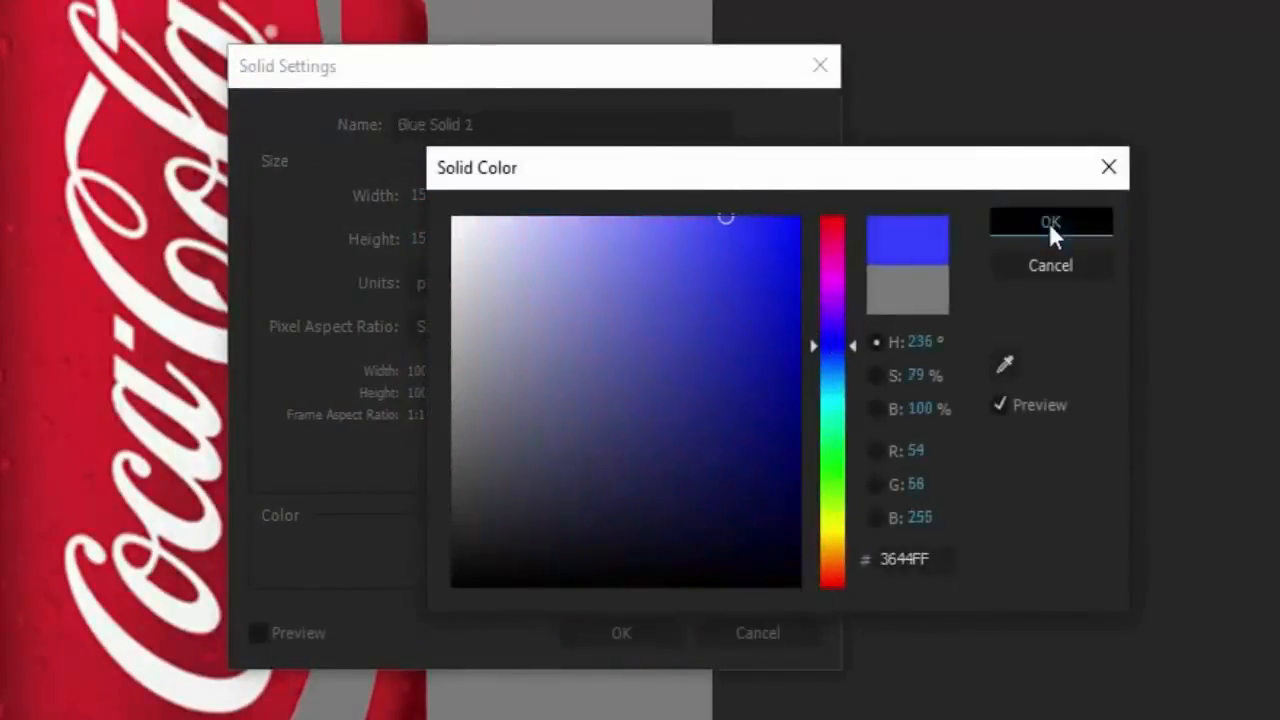
{"action": "left_click", "coordinate": [619, 634]}
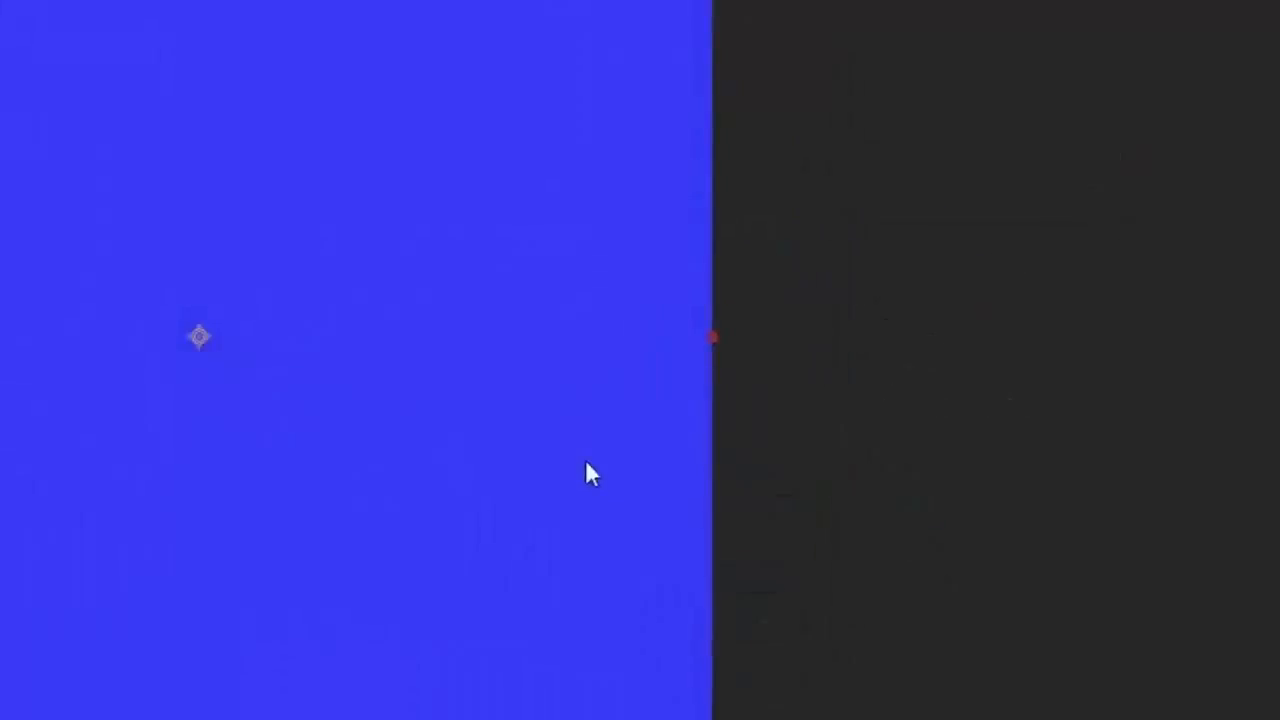
Scale the blue solid down to a narrow vertical bar and place it over the can's stripe cutout.
{"action": "scroll", "coordinate": [510, 359], "scroll_direction": "down", "scroll_amount": 1}
{"action": "left_click_drag", "start_coordinate": [561, 67], "coordinate": [328, 118]}
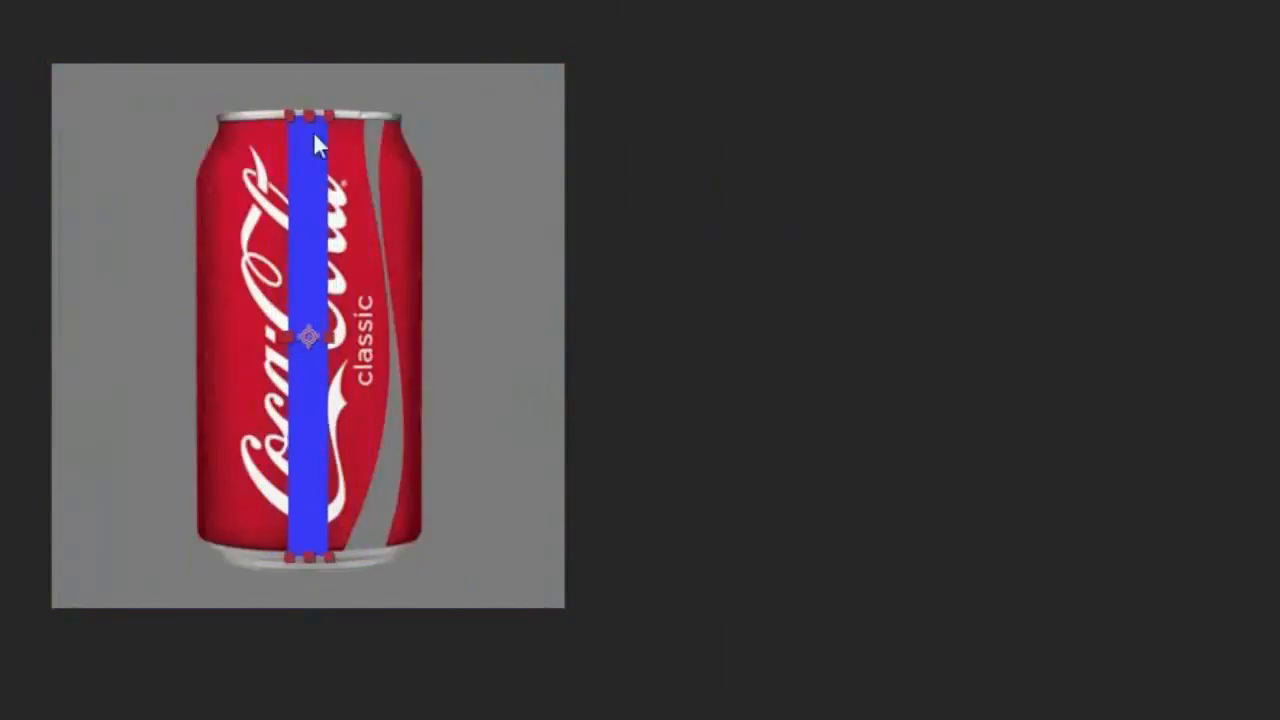
{"action": "left_click_drag", "start_coordinate": [305, 185], "coordinate": [364, 197]}
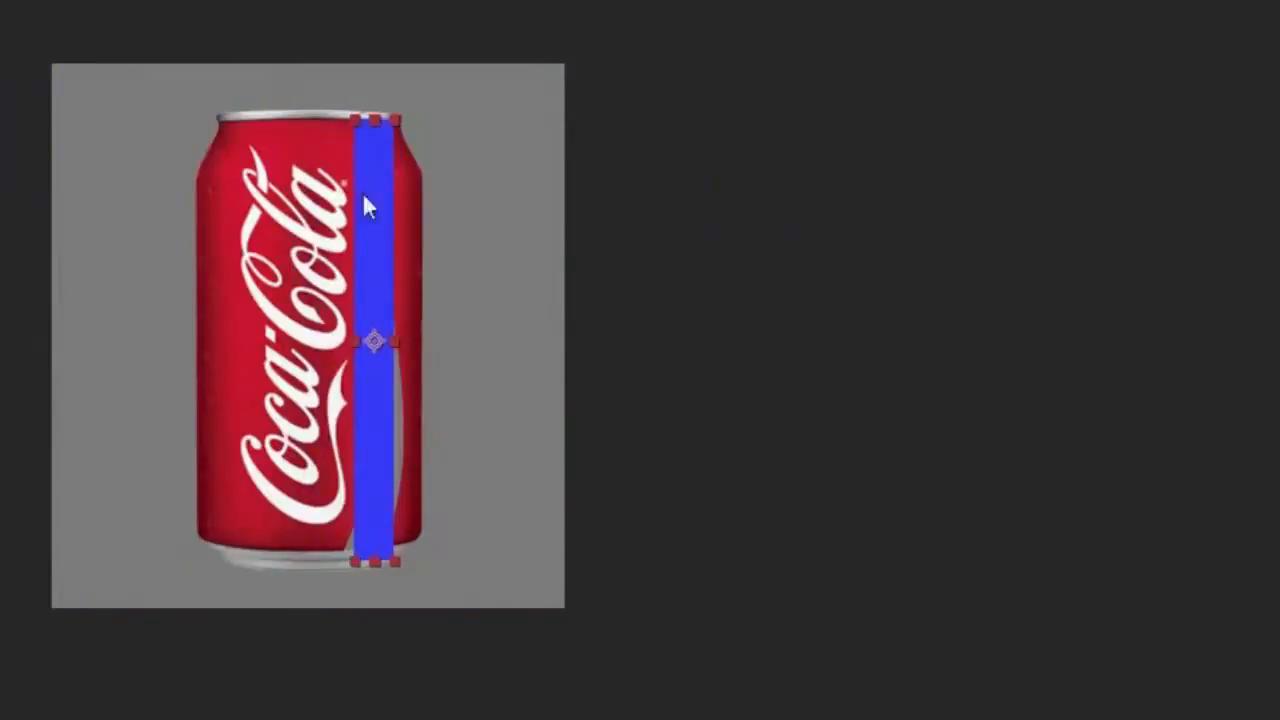
Send the blue solid one layer back behind can.jpg, then widen and shift it until it fills the stripe cutout.
{"action": "key", "text": "ctrl+["}
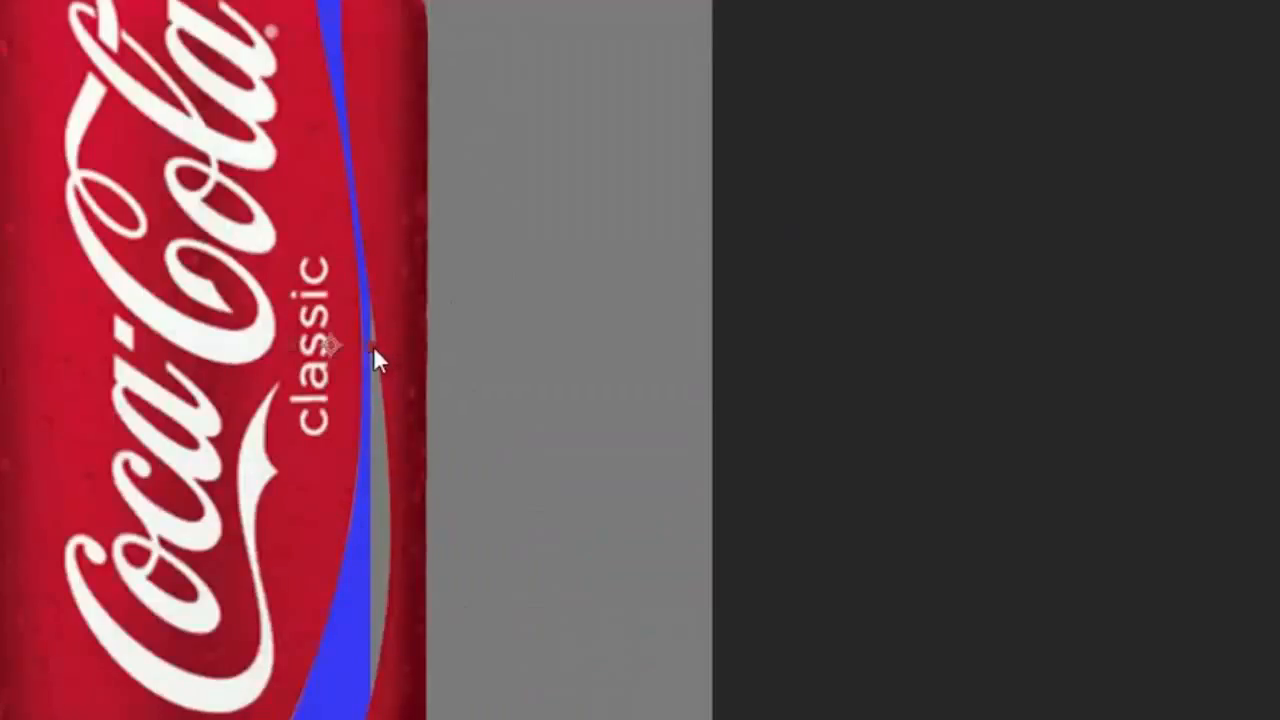
{"action": "mouse_move", "coordinate": [373, 346]}
{"action": "left_mouse_down"}
{"action": "mouse_move", "coordinate": [396, 347]}
{"action": "mouse_move", "coordinate": [358, 335]}
{"action": "left_mouse_up"}
{"action": "left_click_drag", "start_coordinate": [365, 319], "coordinate": [381, 323]}
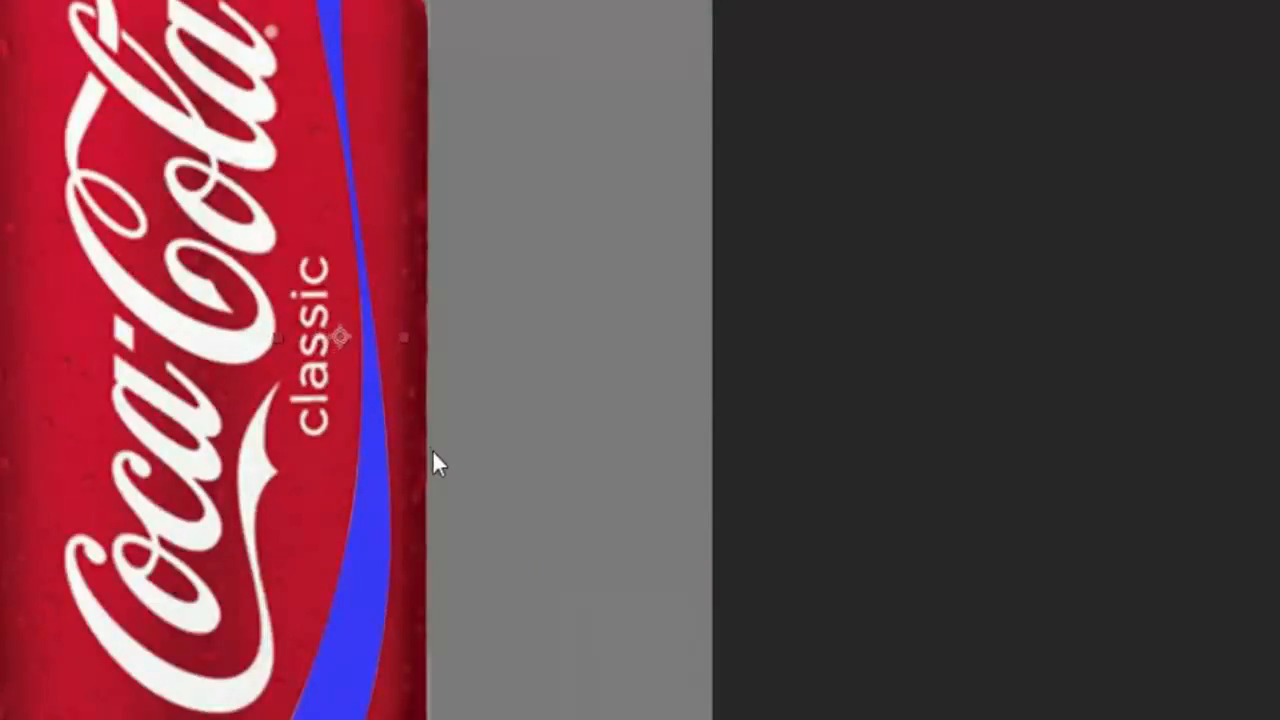
{"action": "scroll", "coordinate": [432, 449], "scroll_direction": "down", "scroll_amount": 1}
{"action": "mouse_move", "coordinate": [388, 541]}
{"action": "left_mouse_down"}
{"action": "mouse_move", "coordinate": [411, 583]}
{"action": "mouse_move", "coordinate": [426, 574]}
{"action": "mouse_move", "coordinate": [392, 543]}
{"action": "left_mouse_up"}
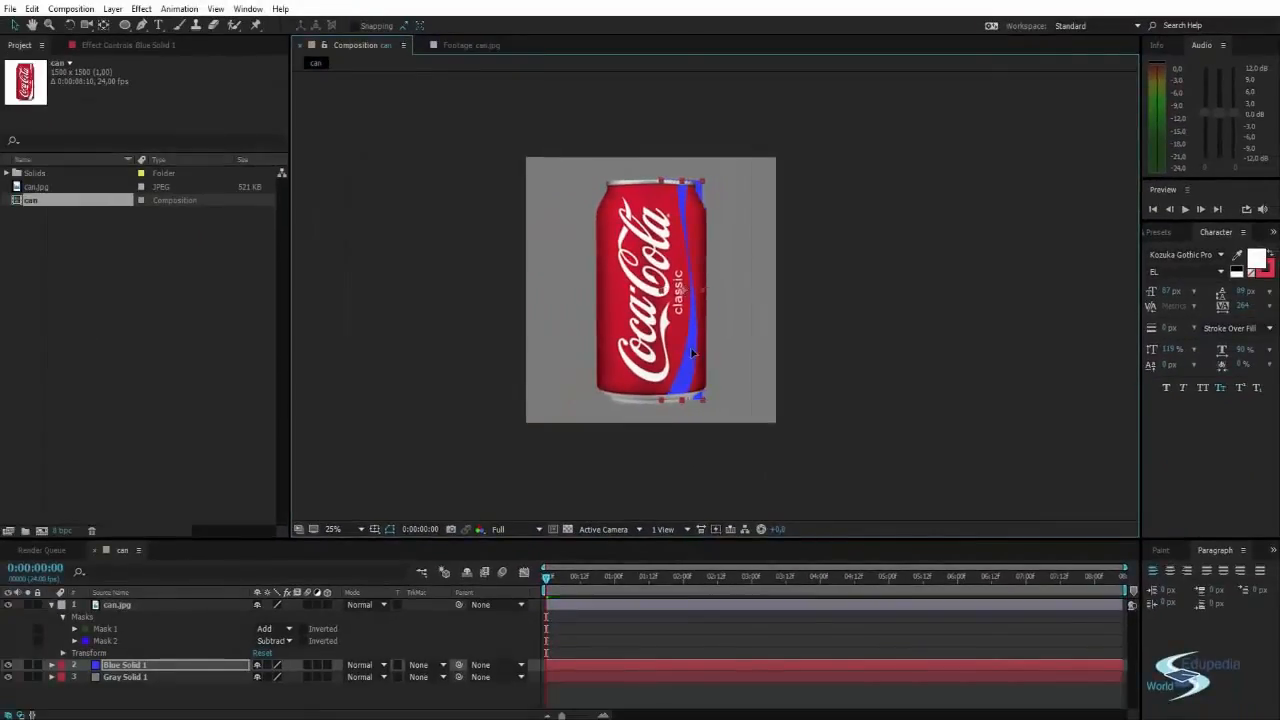
{"action": "left_click_drag", "start_coordinate": [692, 353], "coordinate": [690, 351]}
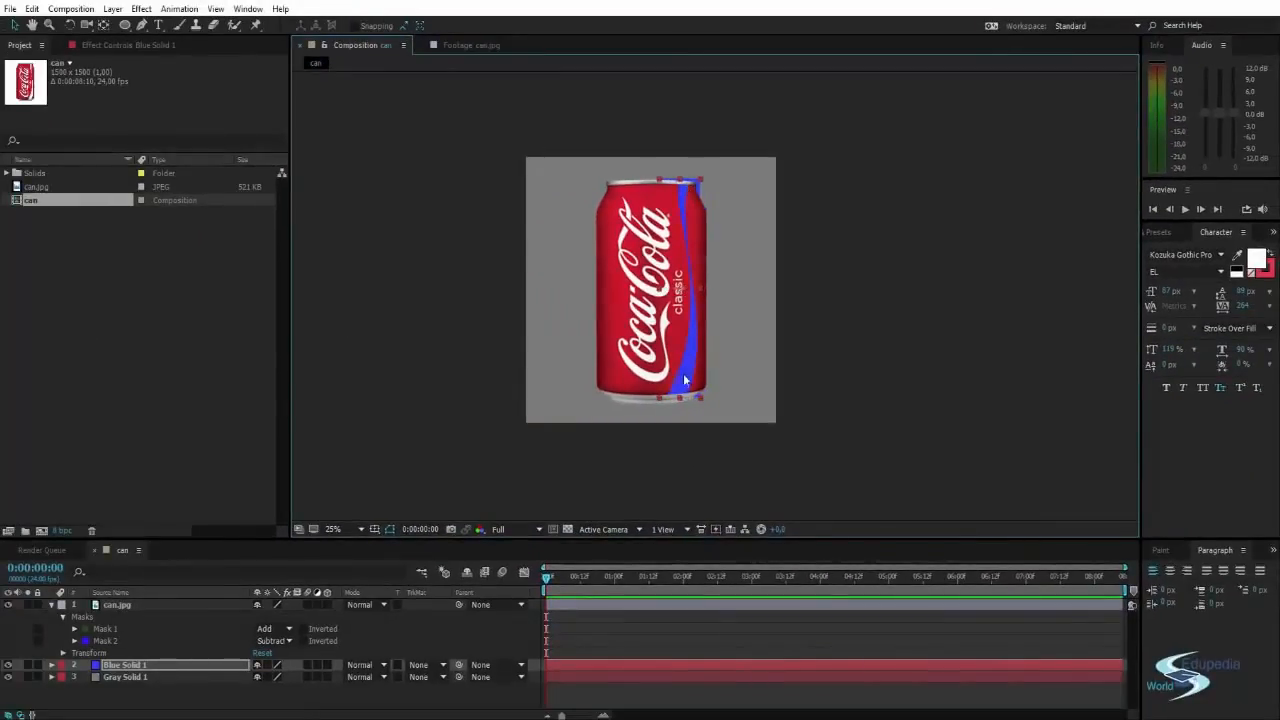
Start a Pen mask on the blue solid at the can's top rim, placing points down the stripe's right side and across its base.
{"action": "scroll", "coordinate": [657, 255], "scroll_direction": "up", "scroll_amount": 4}
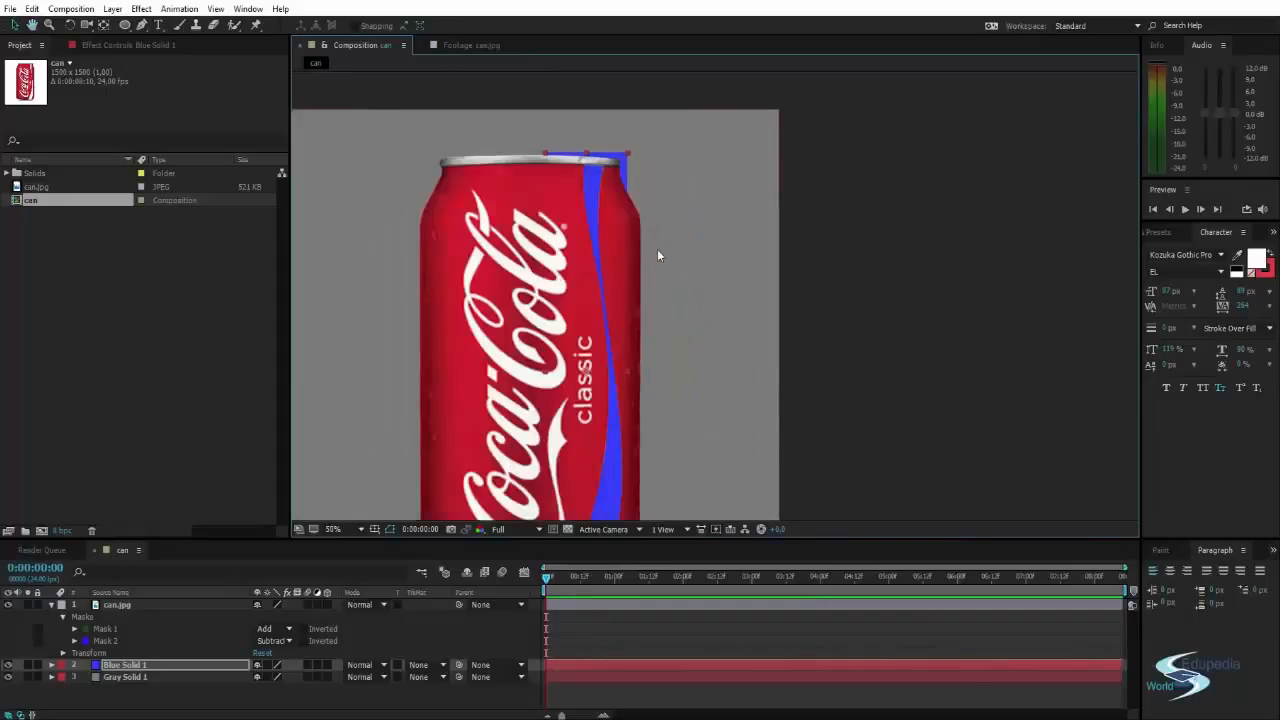
{"action": "scroll", "coordinate": [656, 249], "scroll_direction": "down", "scroll_amount": 2}
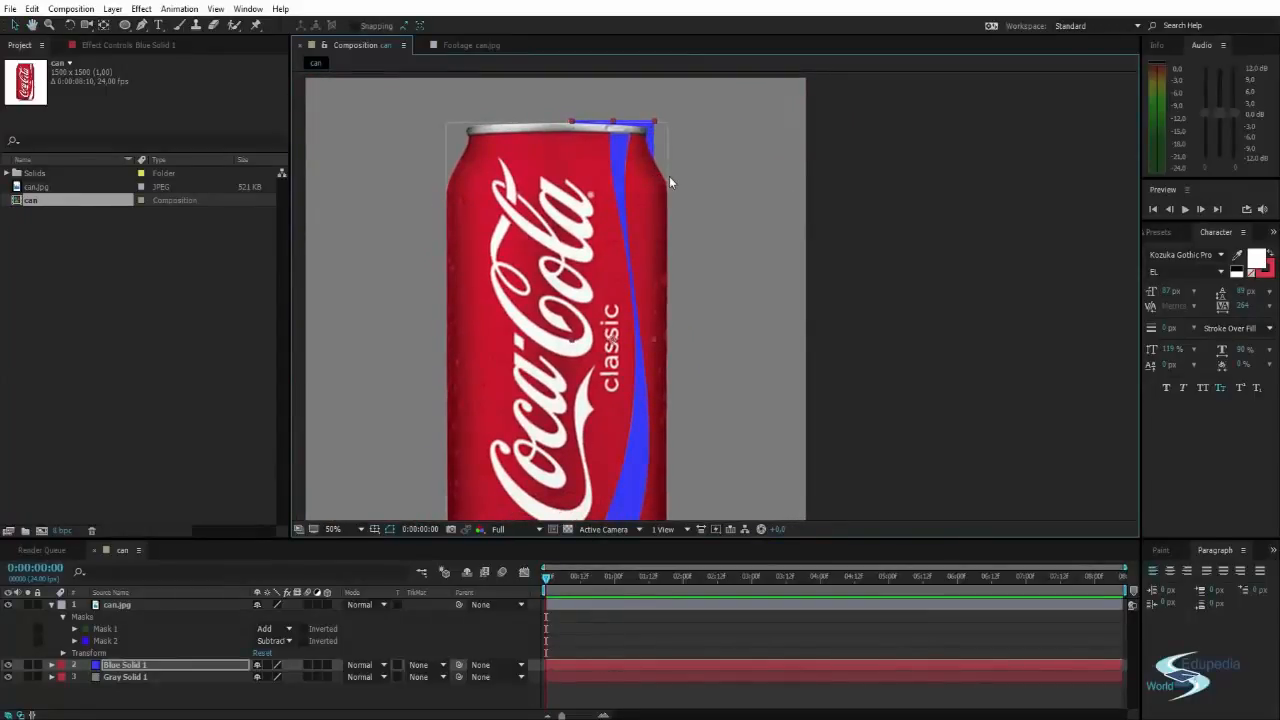
{"action": "key", "text": "g"}
{"action": "left_click_drag", "start_coordinate": [638, 137], "coordinate": [629, 212]}
{"action": "scroll", "coordinate": [628, 211], "scroll_direction": "up", "scroll_amount": 1}
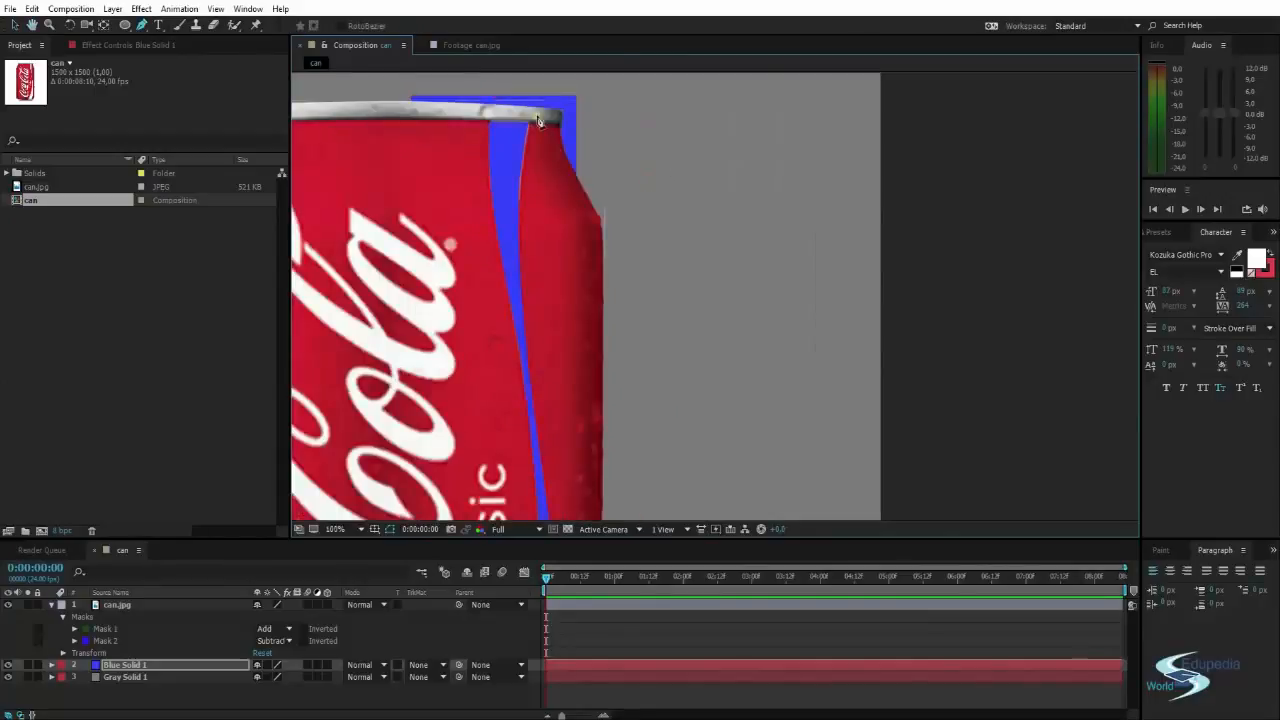
{"action": "scroll", "coordinate": [622, 318], "scroll_direction": "down", "scroll_amount": 2}
{"action": "left_click_drag", "start_coordinate": [672, 384], "coordinate": [645, 233]}
{"action": "scroll", "coordinate": [662, 318], "scroll_direction": "up", "scroll_amount": 1}
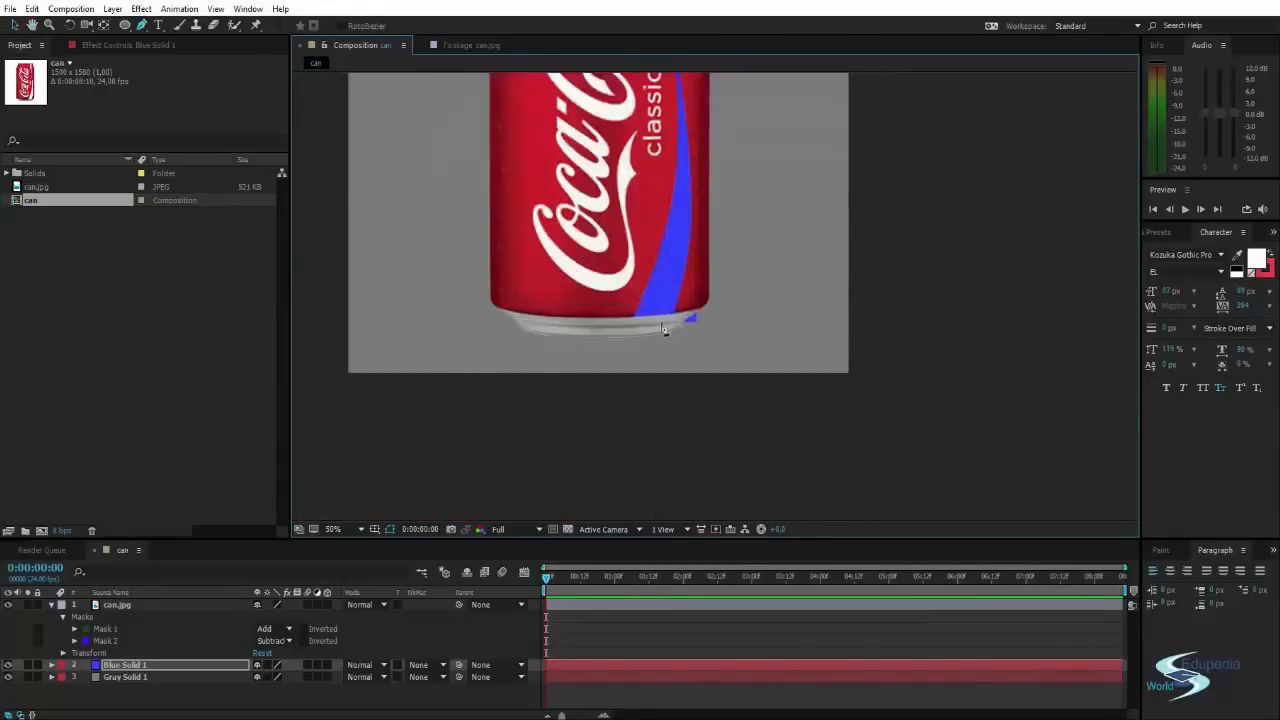
{"action": "left_click_drag", "start_coordinate": [714, 296], "coordinate": [710, 314]}
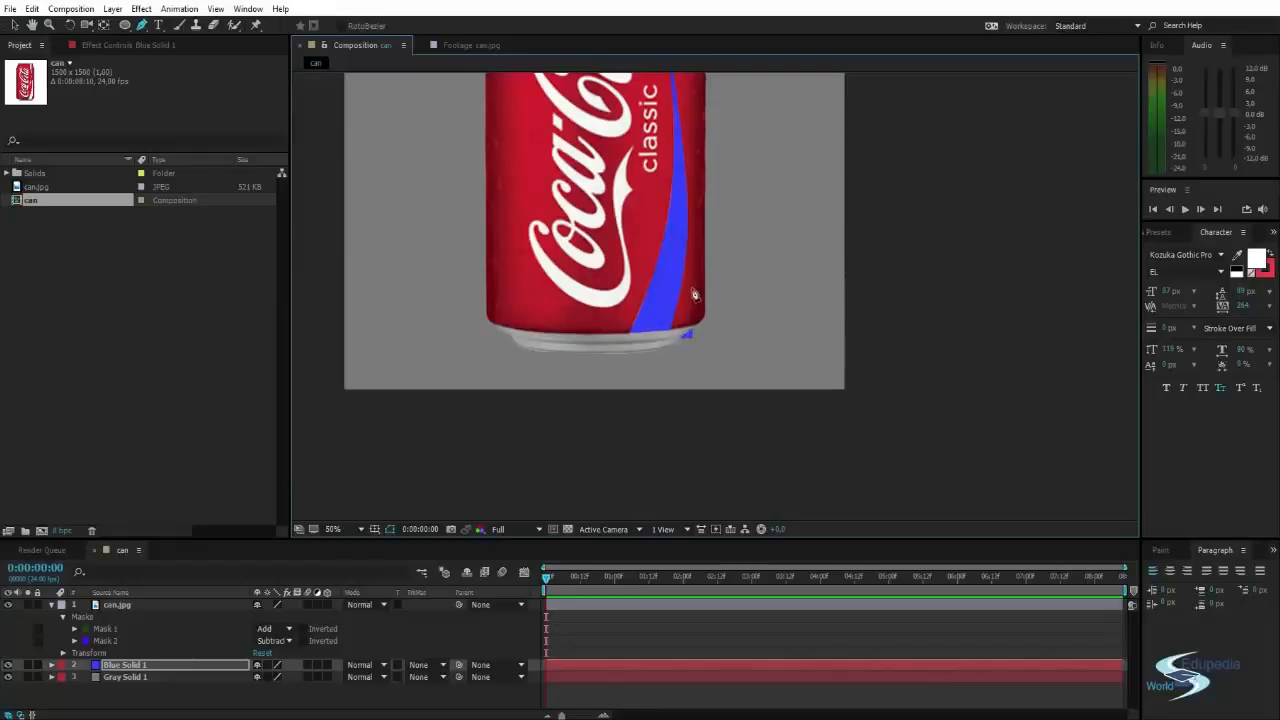
{"action": "left_click", "coordinate": [695, 274]}
{"action": "scroll", "coordinate": [622, 352], "scroll_direction": "down", "scroll_amount": 3}
{"action": "scroll", "coordinate": [640, 300], "scroll_direction": "up", "scroll_amount": 1}
{"action": "scroll", "coordinate": [646, 253], "scroll_direction": "up", "scroll_amount": 2}
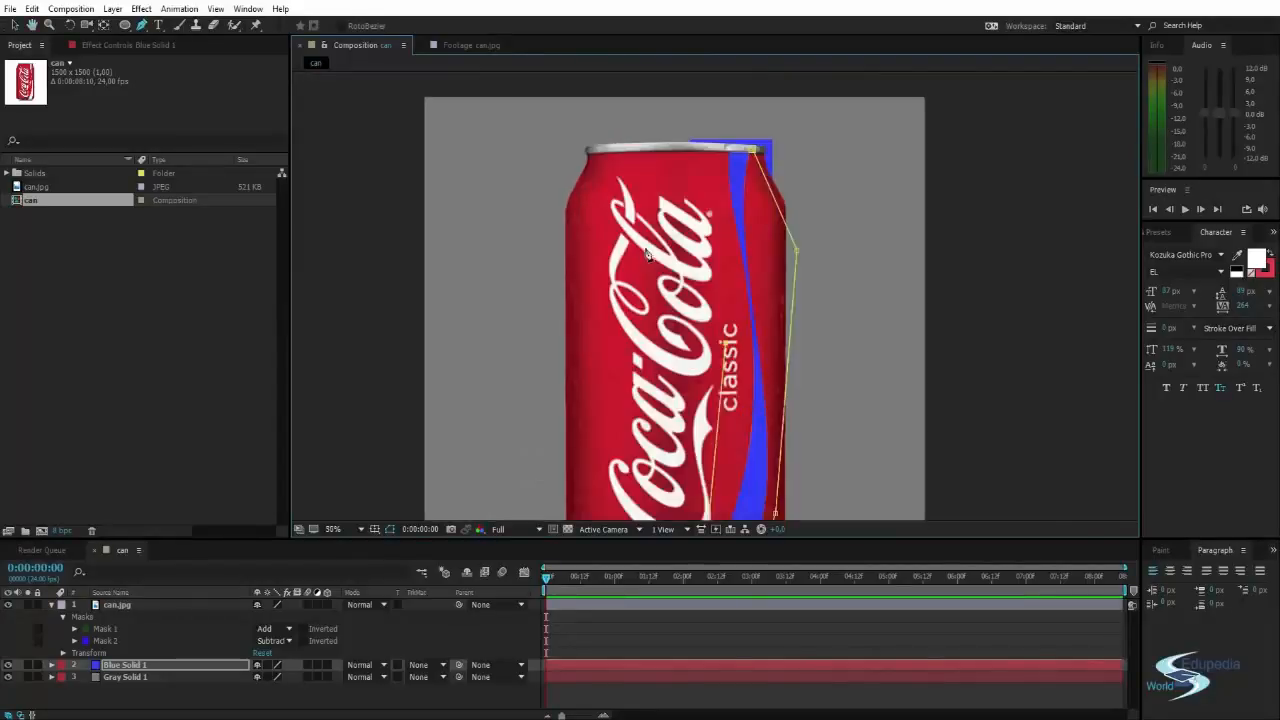
Close the blue solid's mask along the stripe's left side at the top rim, trimming the blue outside the can, and deselect the layer.
{"action": "left_click_drag", "start_coordinate": [698, 195], "coordinate": [666, 236]}
{"action": "left_click", "coordinate": [683, 189]}
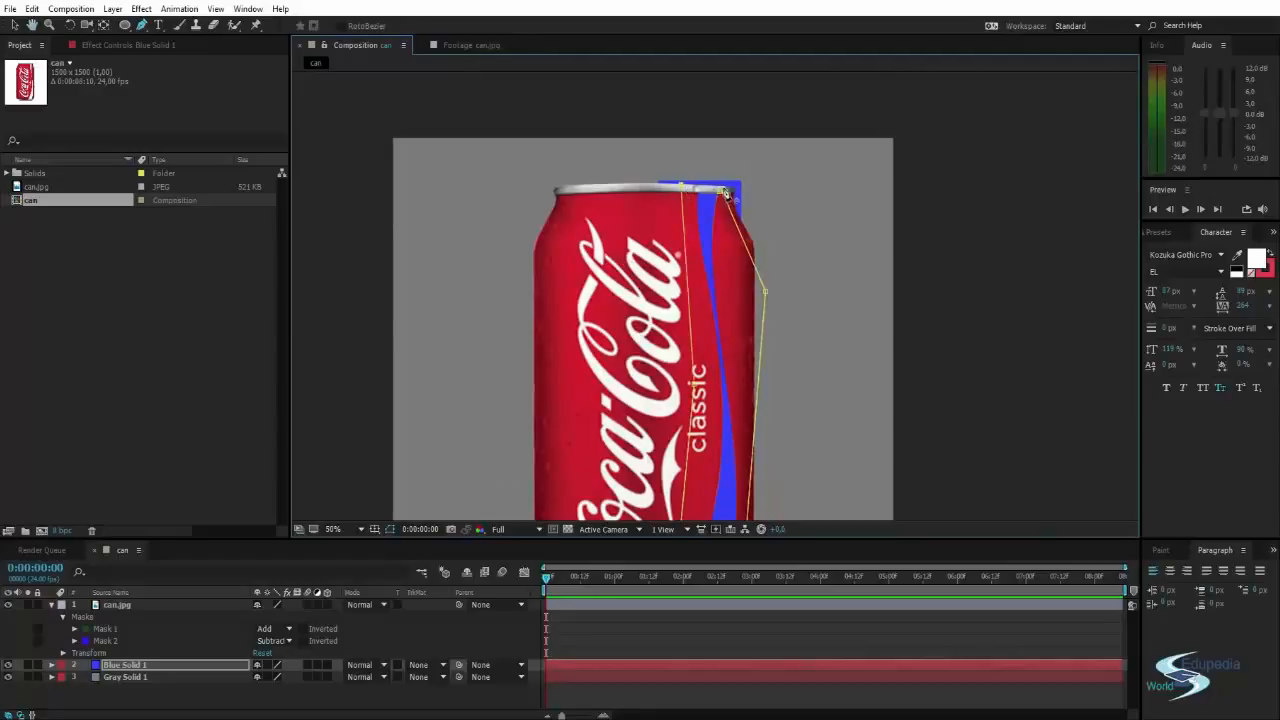
{"action": "left_click", "coordinate": [722, 193]}
{"action": "scroll", "coordinate": [730, 220], "scroll_direction": "down", "scroll_amount": 1}
{"action": "left_click_drag", "start_coordinate": [726, 249], "coordinate": [688, 219]}
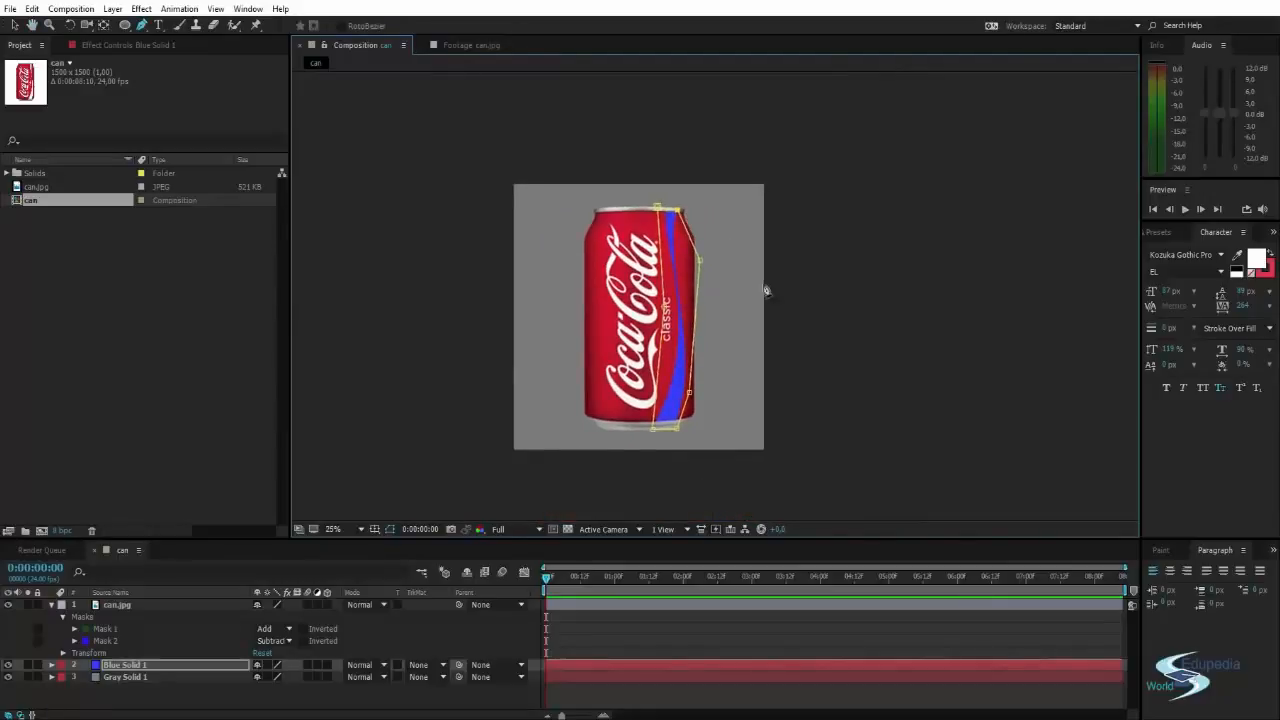
{"action": "key", "text": "v"}
{"action": "left_click", "coordinate": [841, 293]}
Examine the masked blue stripe and the can's edges from the top rim down to the base.
{"action": "key", "text": "period"}
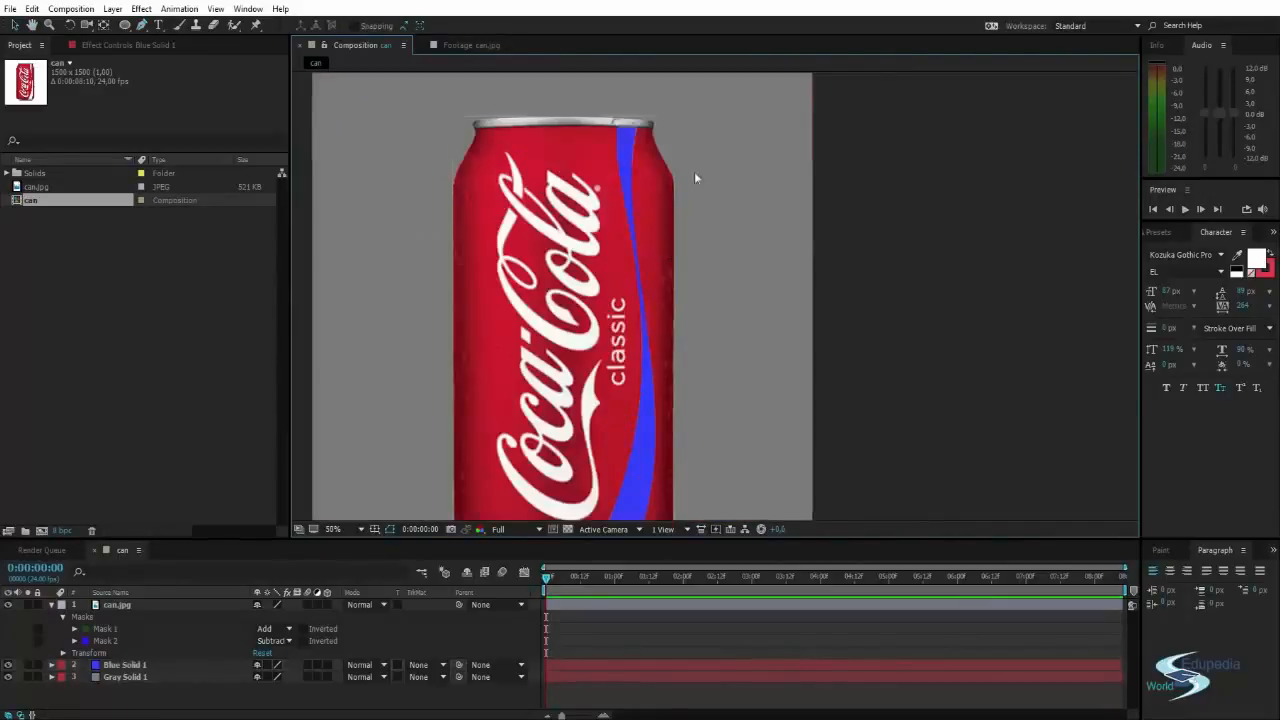
{"action": "left_click_drag", "start_coordinate": [641, 309], "coordinate": [694, 246]}
{"action": "scroll", "coordinate": [706, 285], "scroll_direction": "down", "scroll_amount": 1}
{"action": "scroll", "coordinate": [684, 215], "scroll_direction": "up", "scroll_amount": 1}
{"action": "left_click_drag", "start_coordinate": [660, 204], "coordinate": [683, 346]}
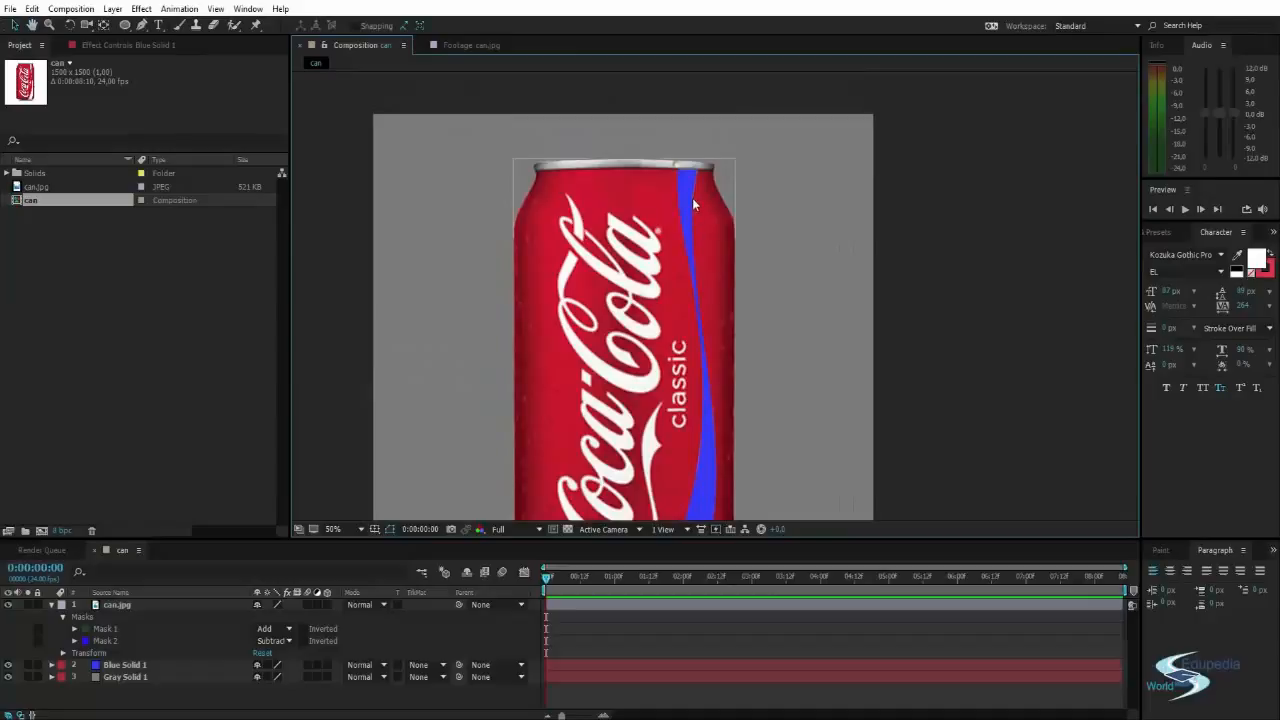
{"action": "left_click_drag", "start_coordinate": [692, 198], "coordinate": [669, 82]}
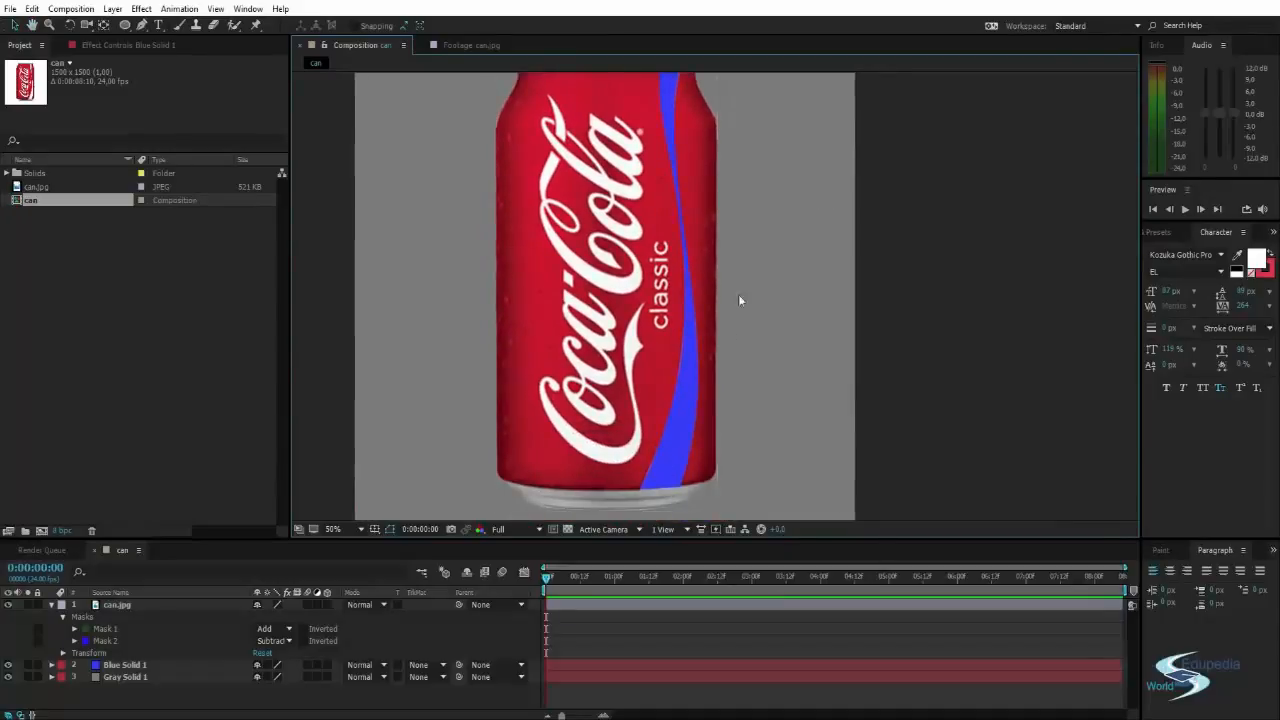
{"action": "left_click_drag", "start_coordinate": [740, 297], "coordinate": [754, 260]}
{"action": "scroll", "coordinate": [752, 260], "scroll_direction": "down", "scroll_amount": 1}
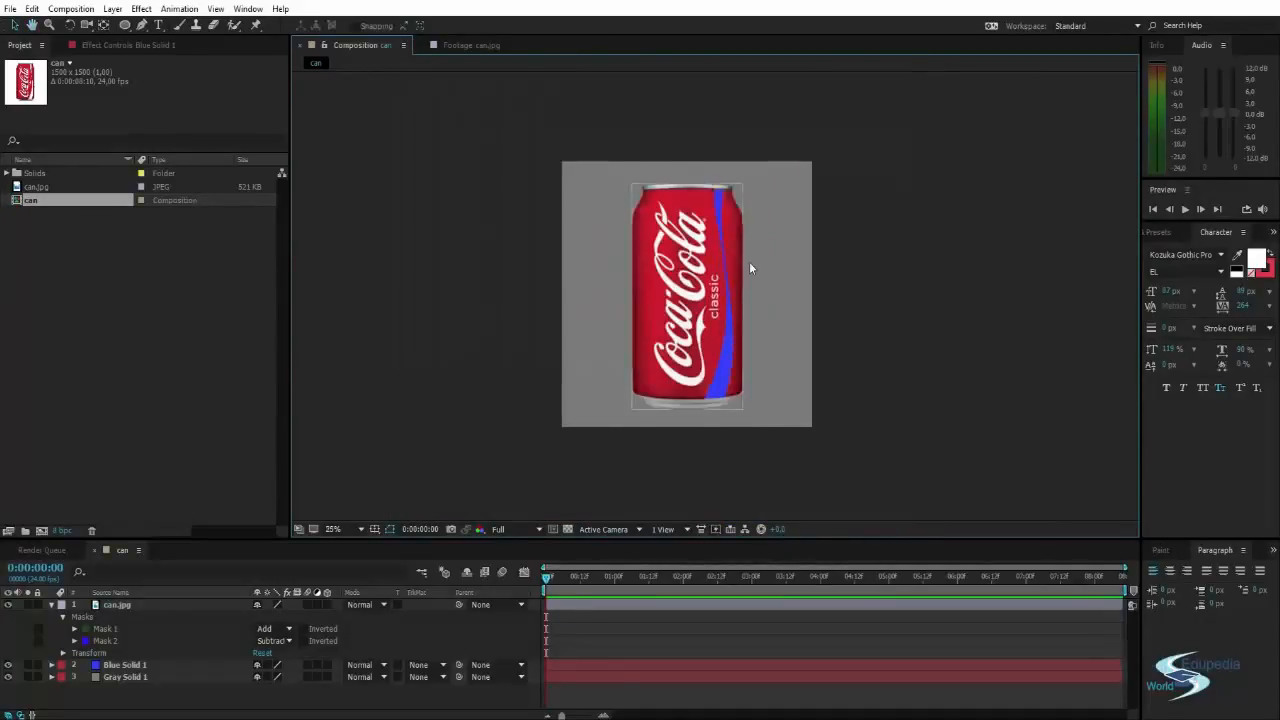
Hide and show the Blue Solid 1 layer to compare the stripe with and without its fill, and inspect the can close up.
{"action": "left_click", "coordinate": [8, 665]}
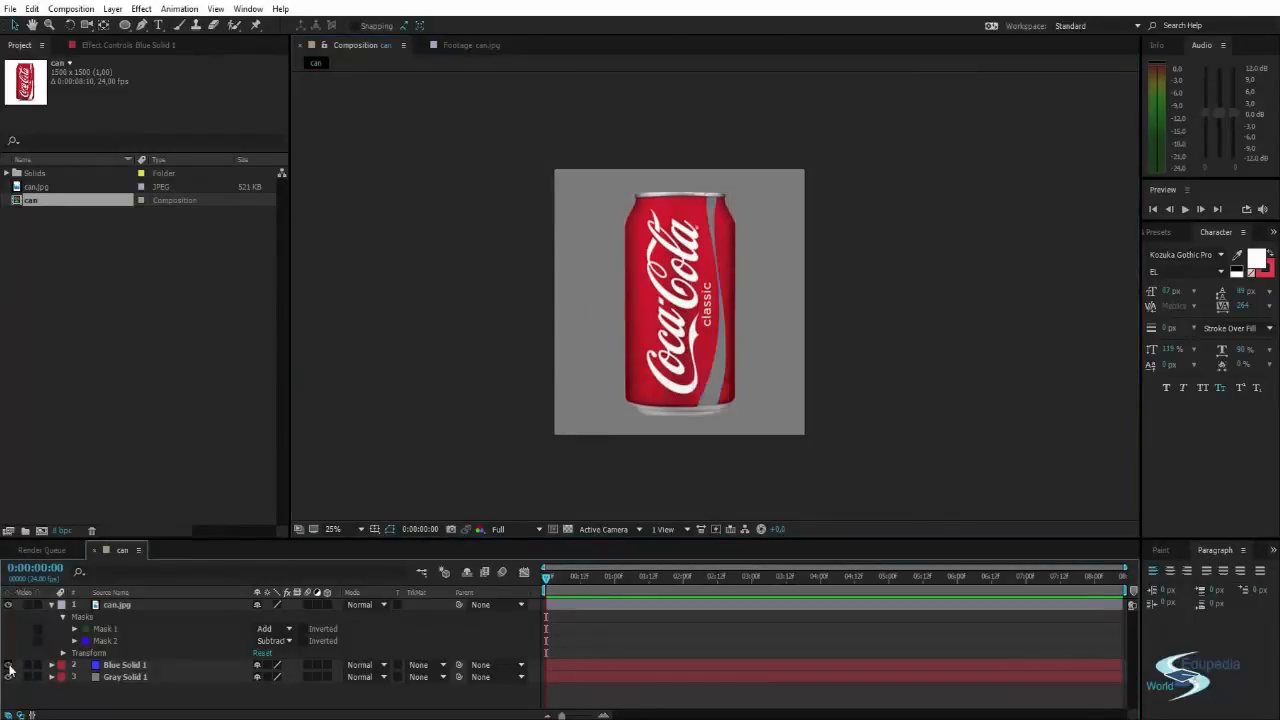
{"action": "left_click", "coordinate": [8, 665]}
{"action": "scroll", "coordinate": [710, 292], "scroll_direction": "up", "scroll_amount": 1}
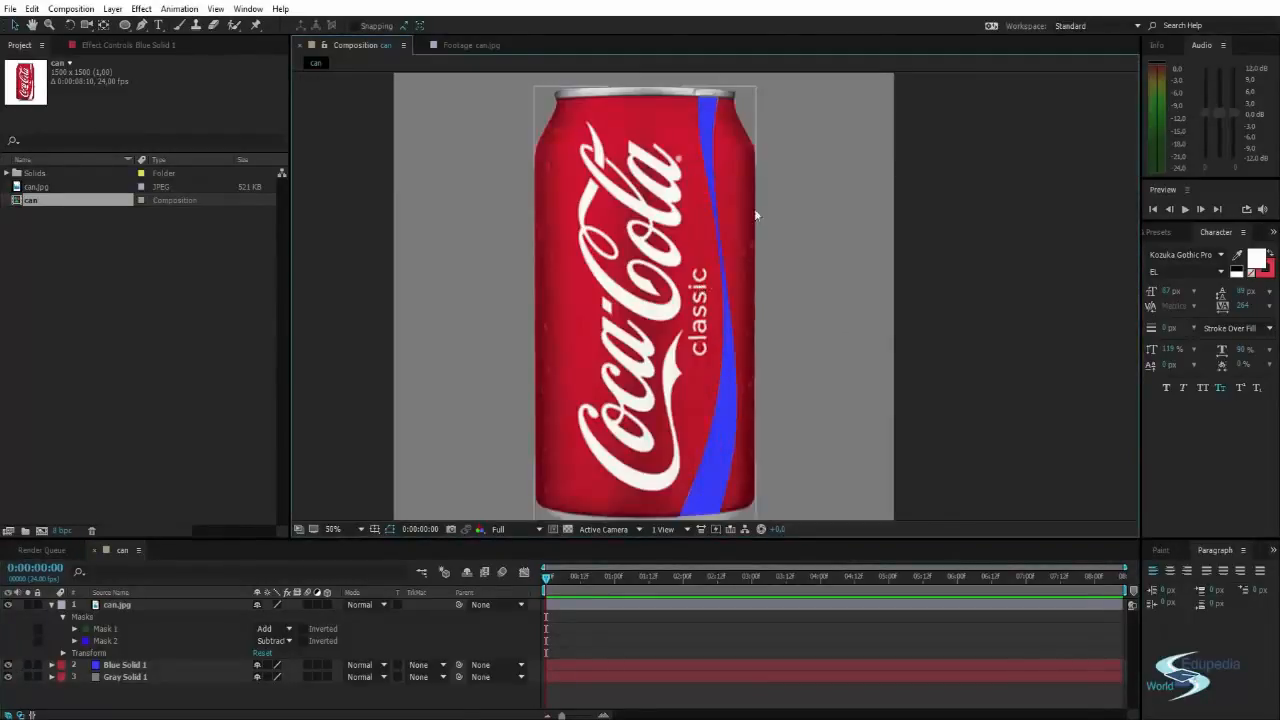
{"action": "left_click_drag", "start_coordinate": [725, 107], "coordinate": [687, 145]}
{"action": "scroll", "coordinate": [715, 182], "scroll_direction": "up", "scroll_amount": 1}
{"action": "scroll", "coordinate": [686, 290], "scroll_direction": "down", "scroll_amount": 1}
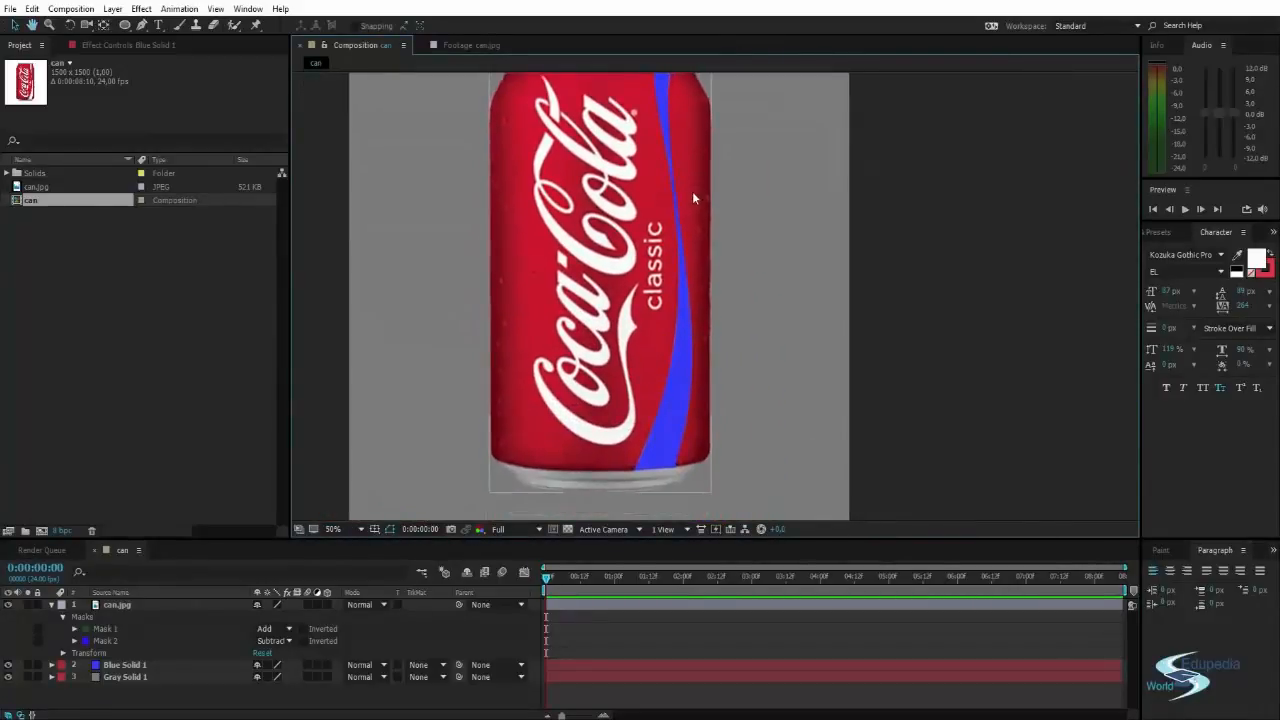
{"action": "scroll", "coordinate": [700, 229], "scroll_direction": "down", "scroll_amount": 1}
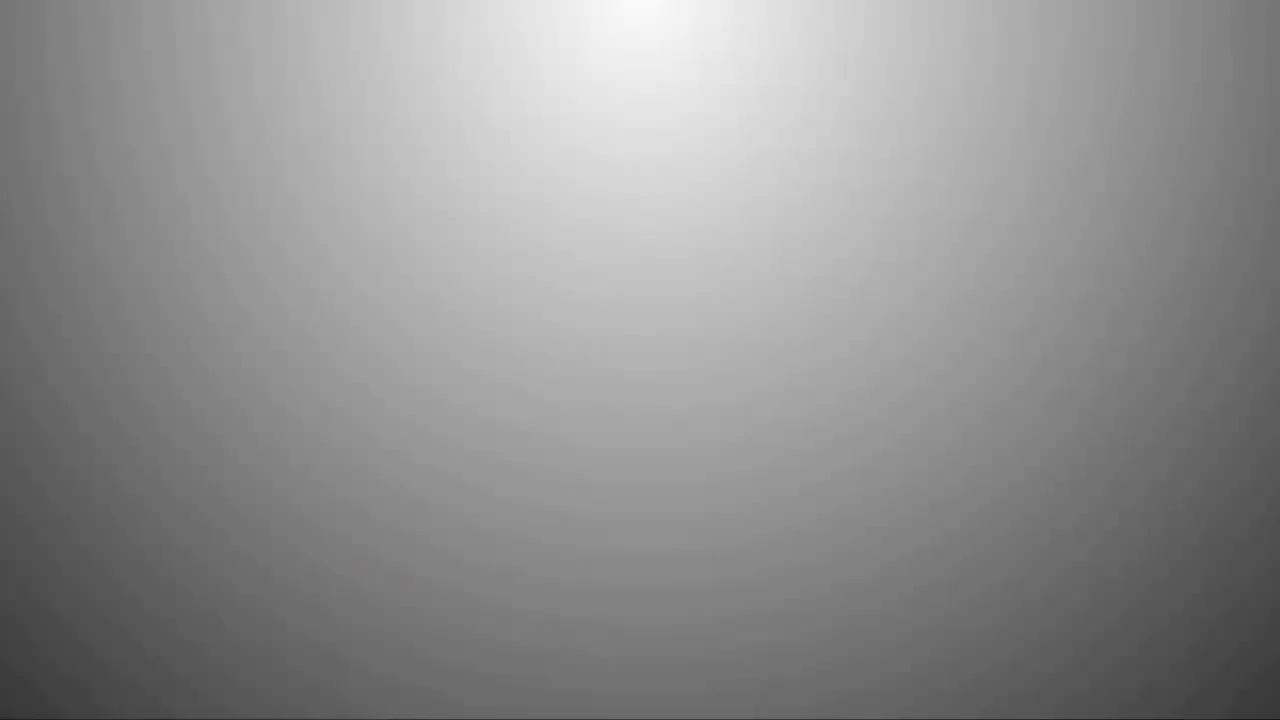